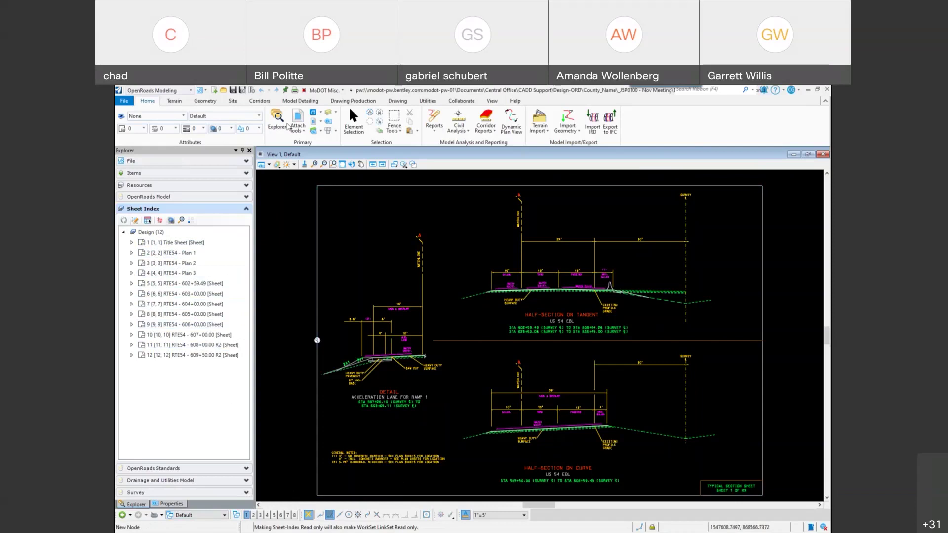
Step: Open the Typical Sections-1 sheet model of the current file and return to the sheet index
click(314, 114)
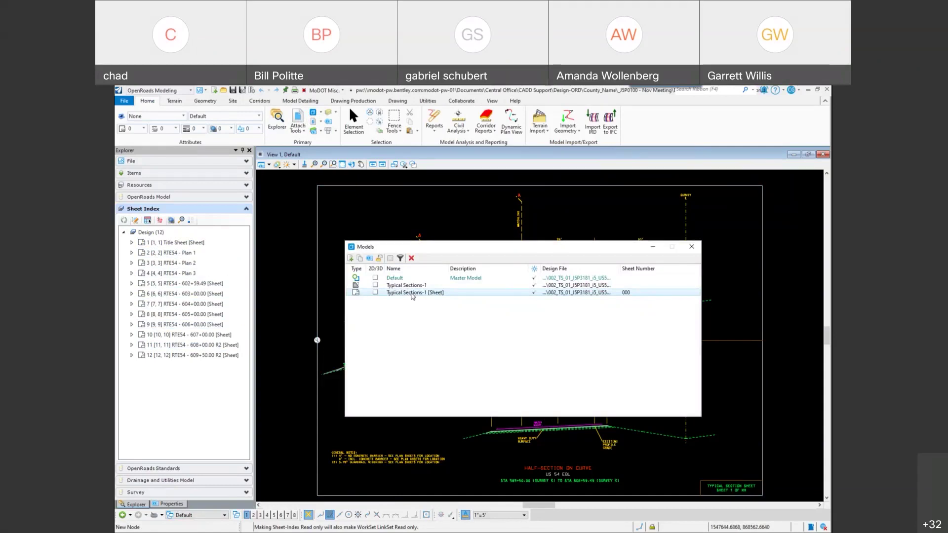
double_click(413, 294)
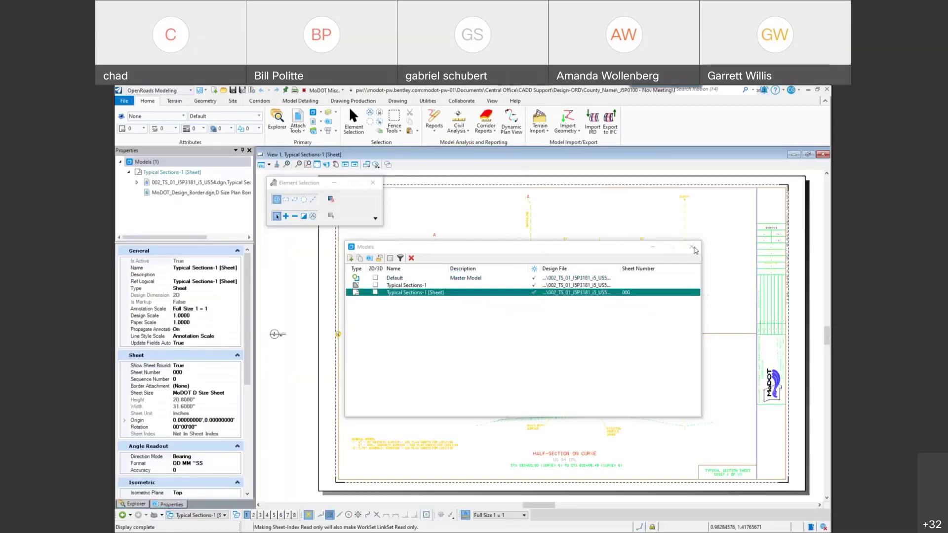
click(693, 251)
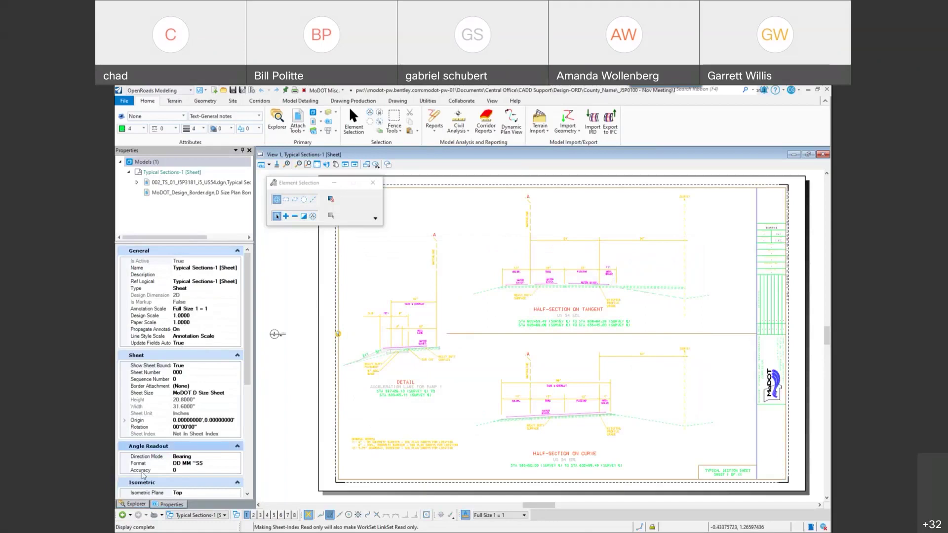
click(134, 504)
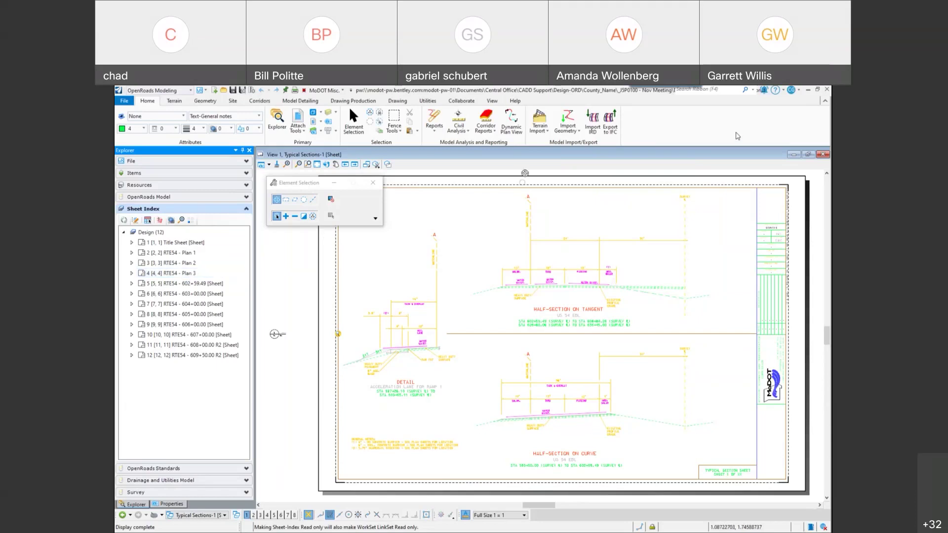
Step: Check the sheet's title block fields and the file's model list, and open the sheet index for editing
scroll(801, 241, up, 5)
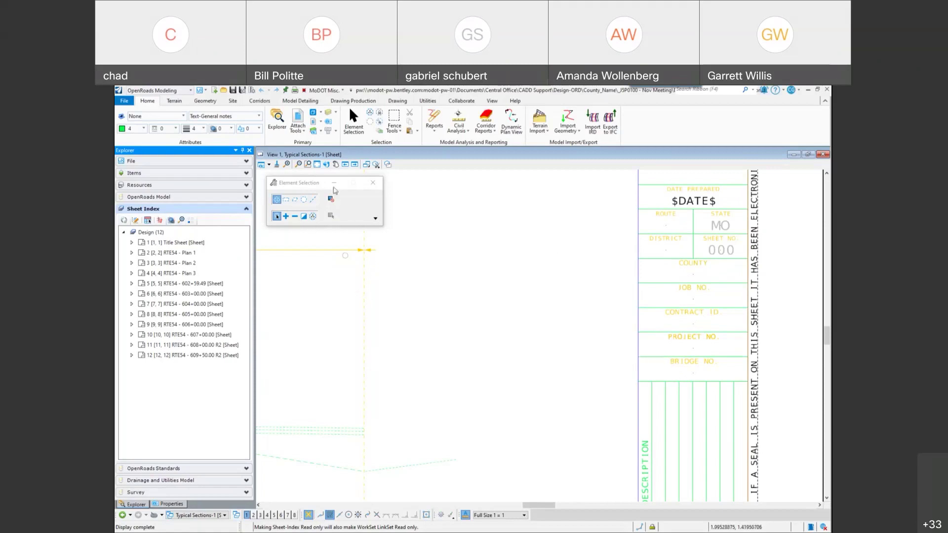
click(317, 164)
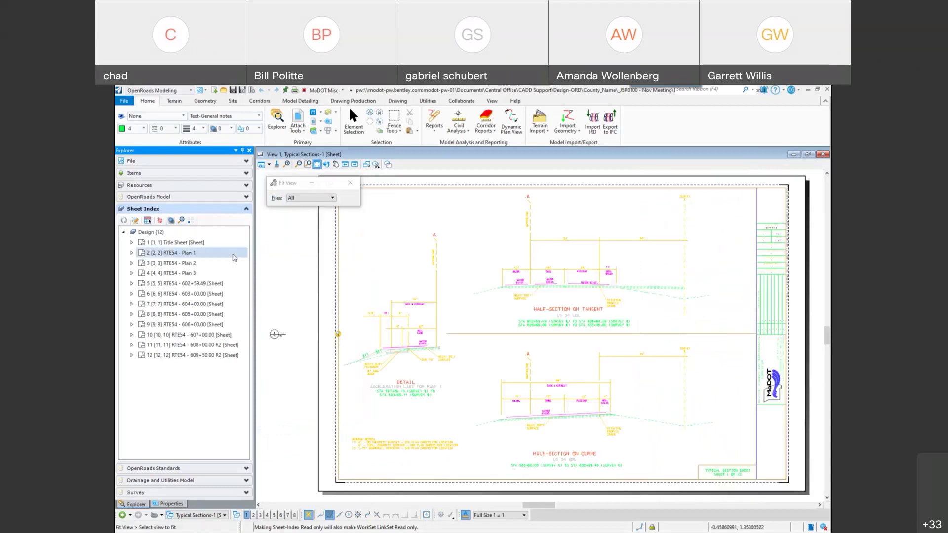
click(135, 220)
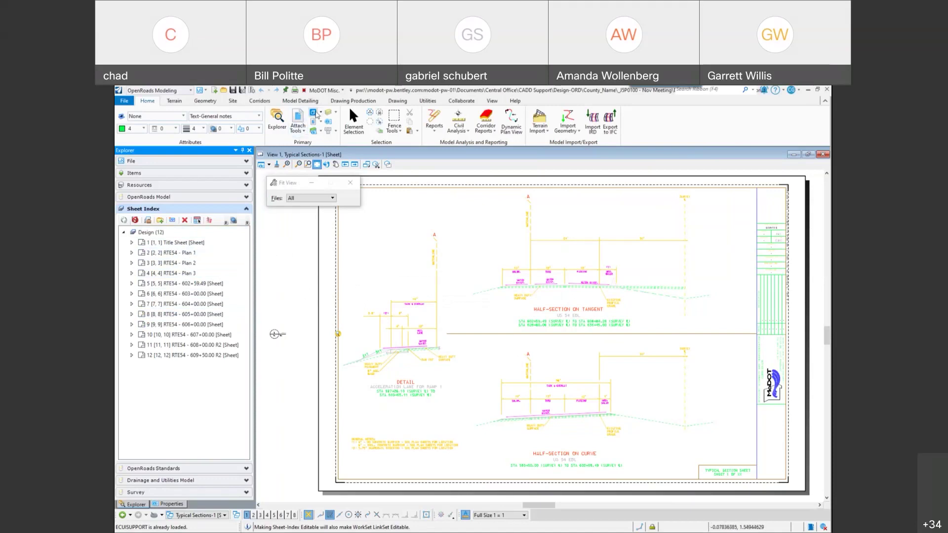
click(314, 114)
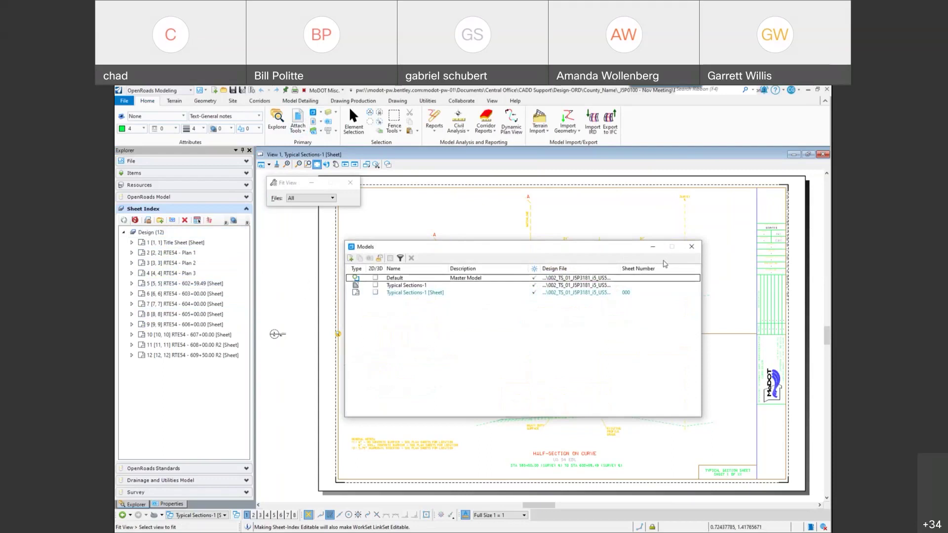
click(692, 247)
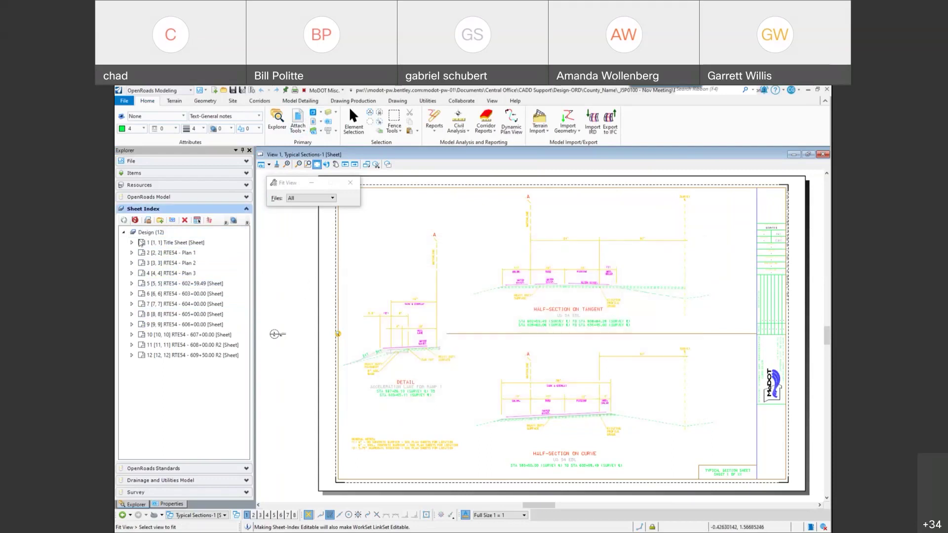
Step: Start adding sheets to the index and include the three 002_TS design files from the 02_Typical_Section folder
click(173, 221)
drag(485, 228, 520, 211)
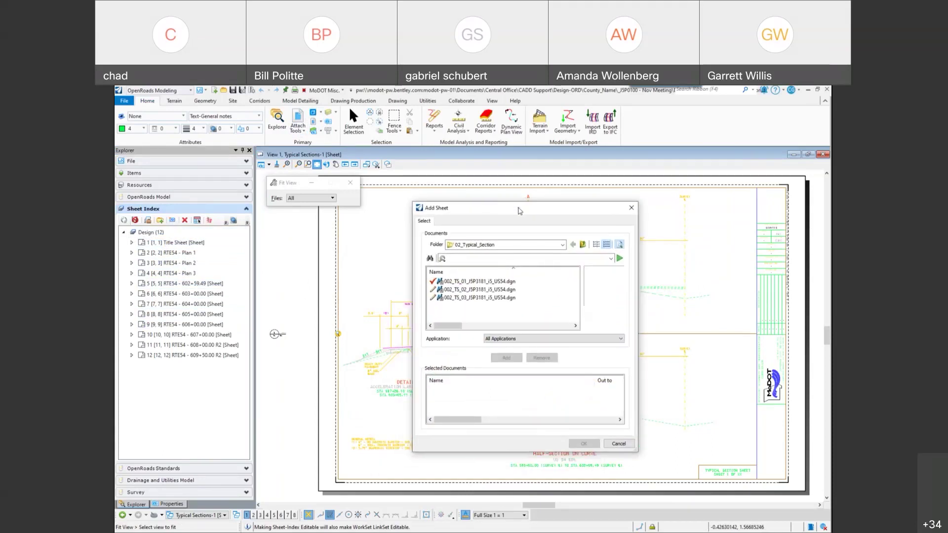
click(562, 244)
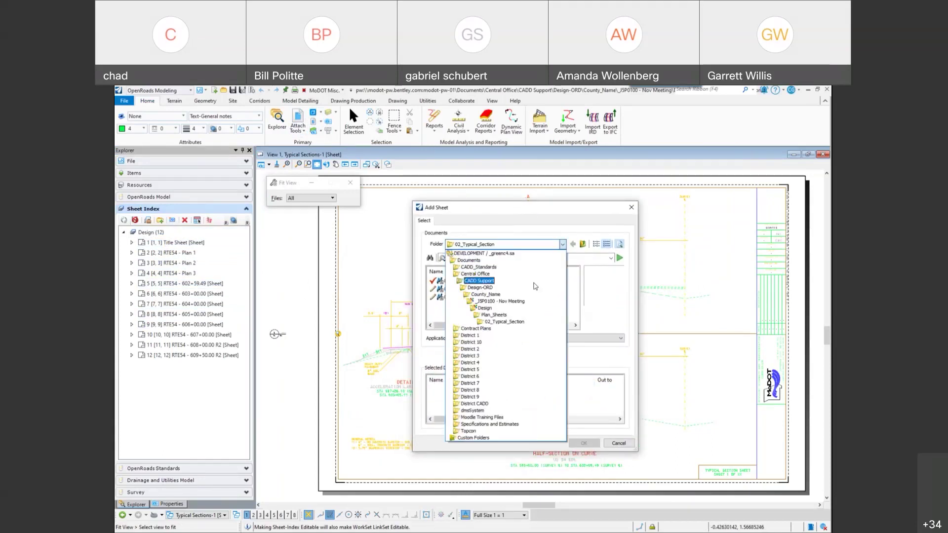
click(503, 322)
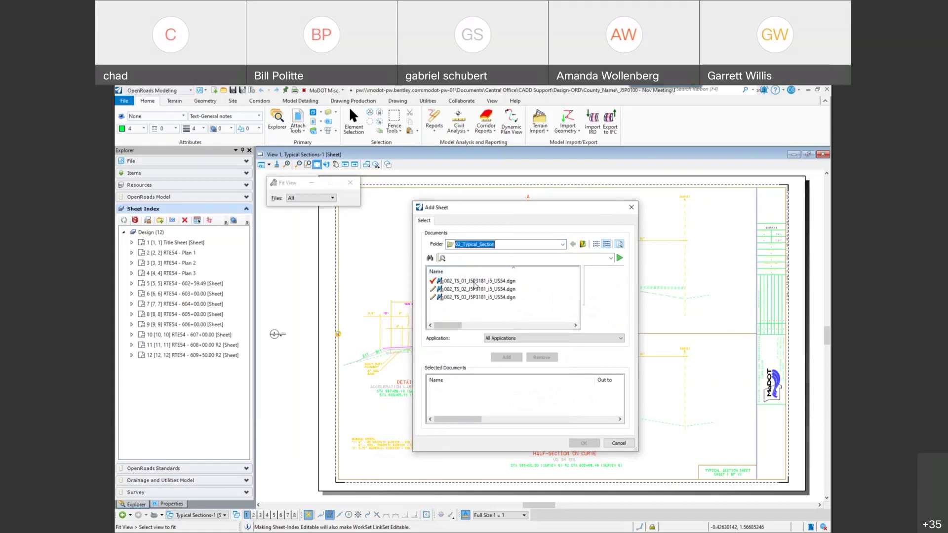
click(475, 283)
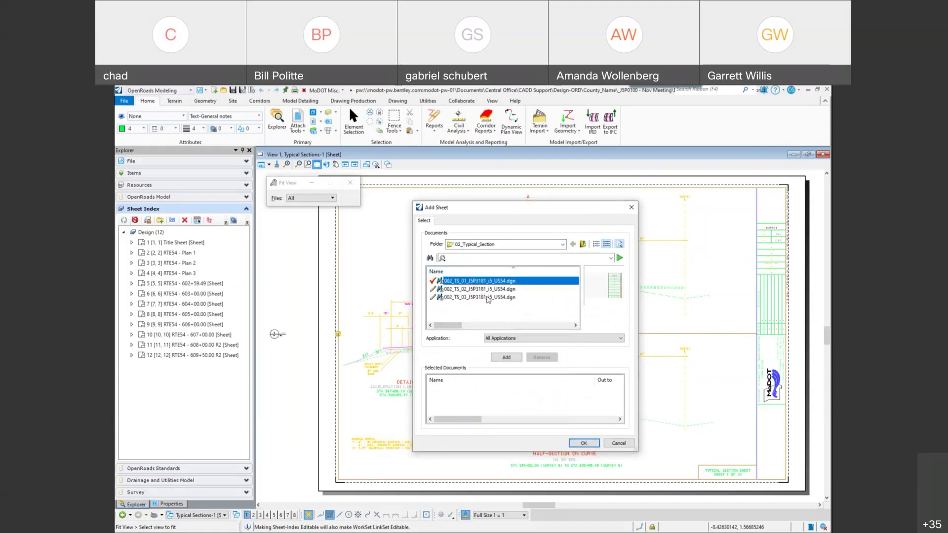
shift+click(487, 298)
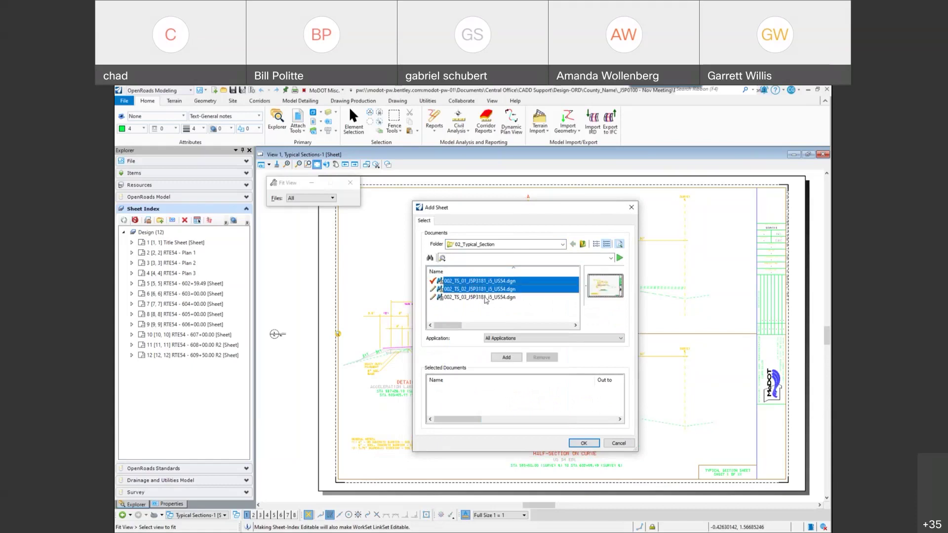
click(506, 356)
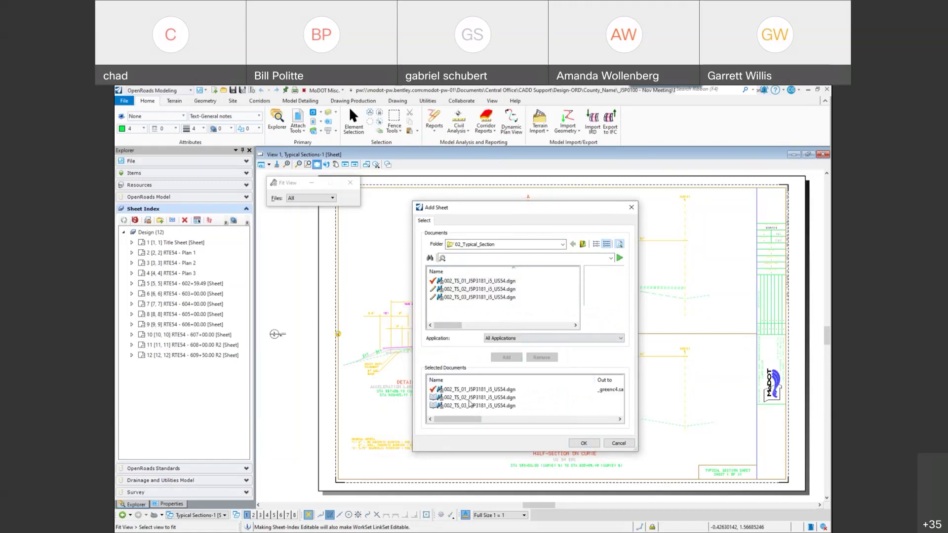
Step: Include the 003_QU_01 design file from the 03_Quantities folder and confirm the set of source files
click(562, 244)
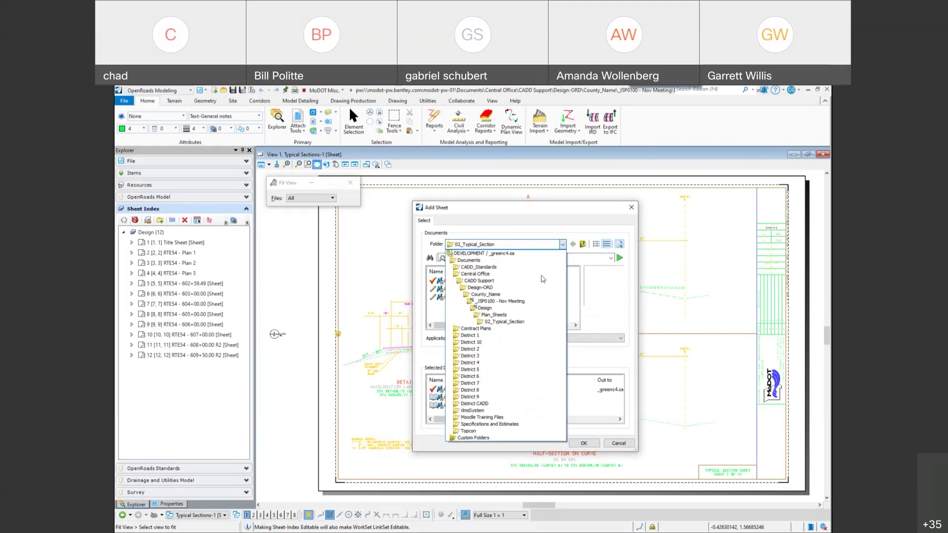
click(494, 315)
click(460, 296)
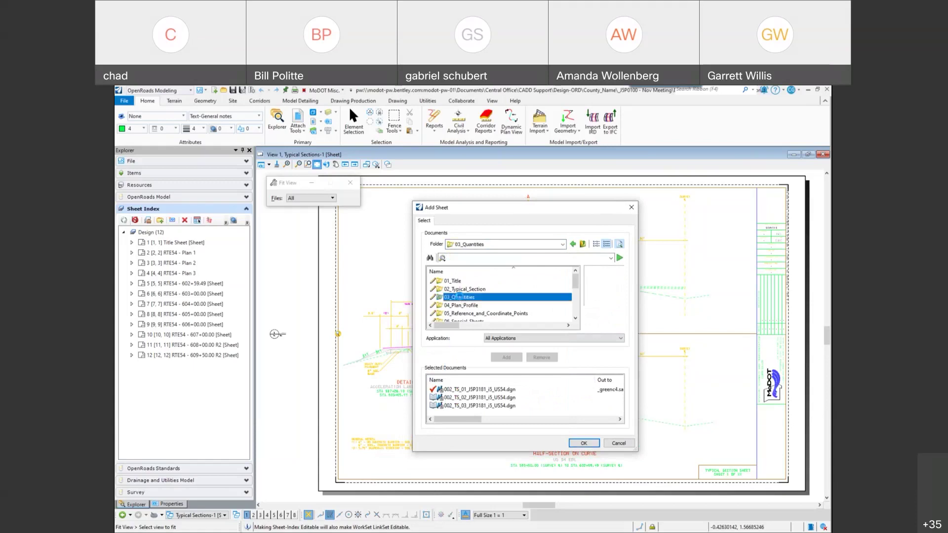
click(462, 282)
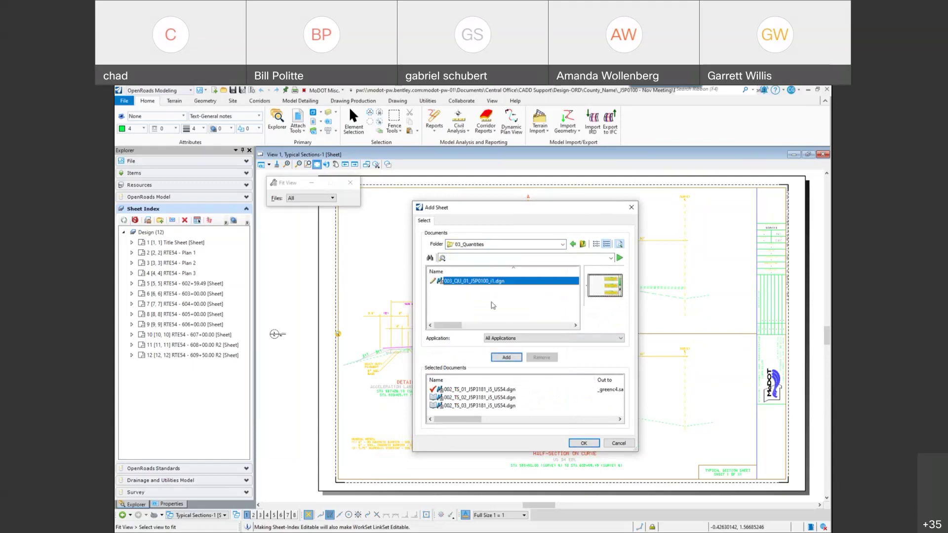
click(506, 357)
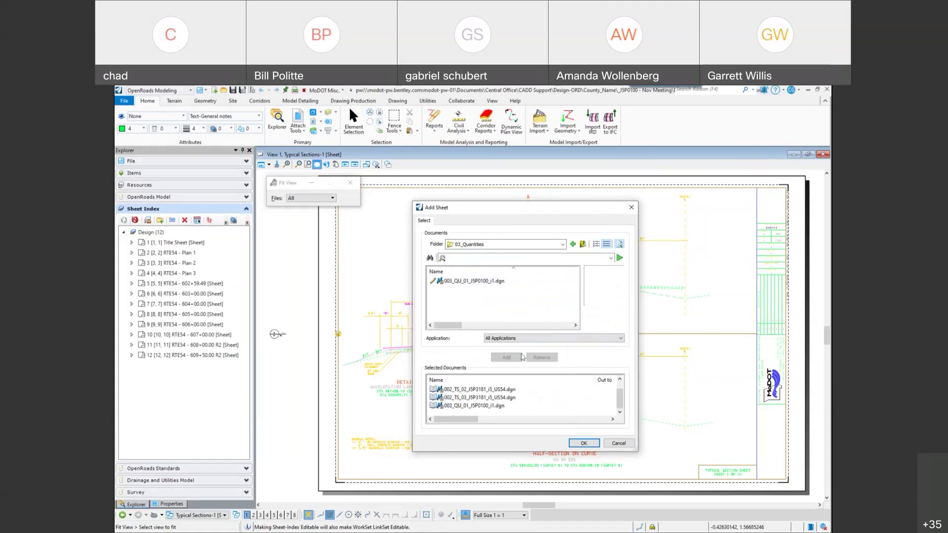
click(588, 445)
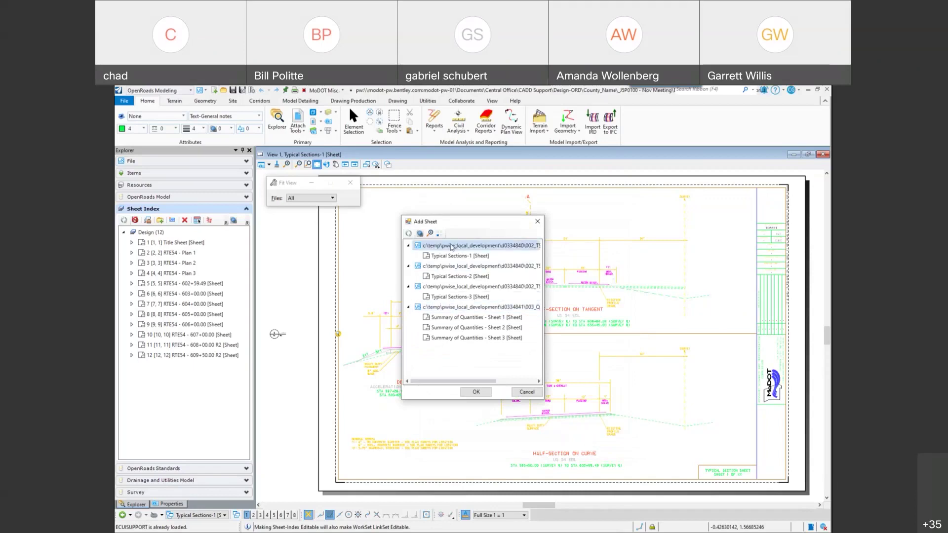
Step: Add Typical Sections 1 to 3 and Summary of Quantities Sheets 1 to 3 to the index, and check in their design files
drag(546, 256, 643, 256)
click(456, 257)
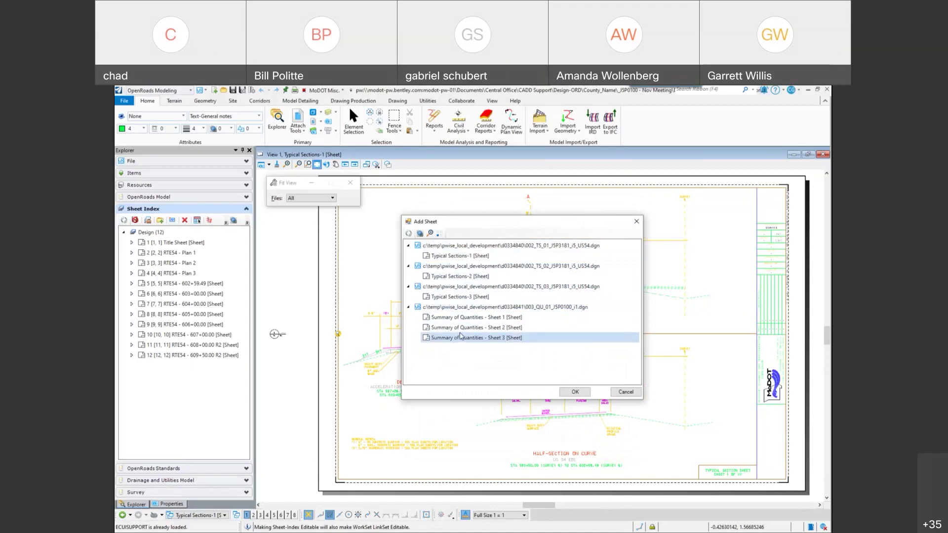
click(458, 258)
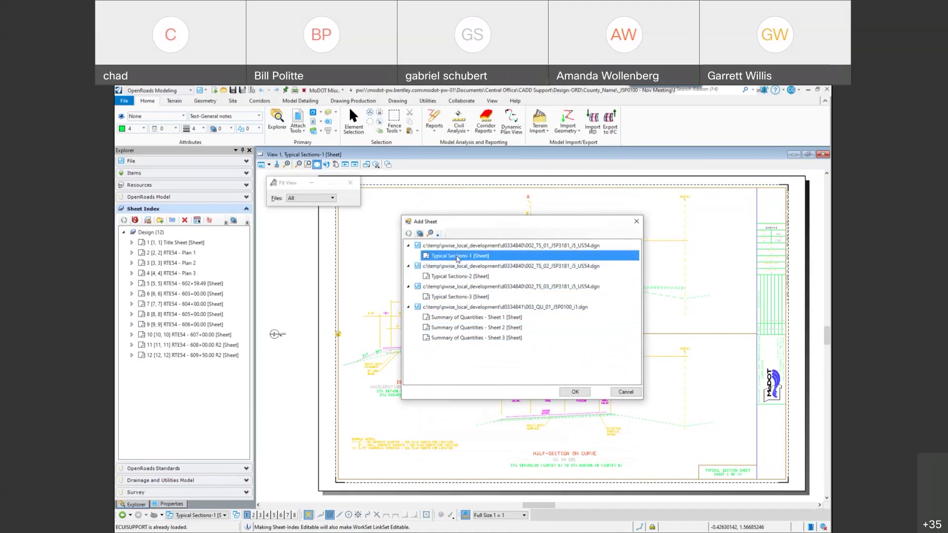
ctrl+click(458, 276)
ctrl+click(468, 298)
ctrl+click(468, 317)
ctrl+click(474, 328)
ctrl+click(481, 338)
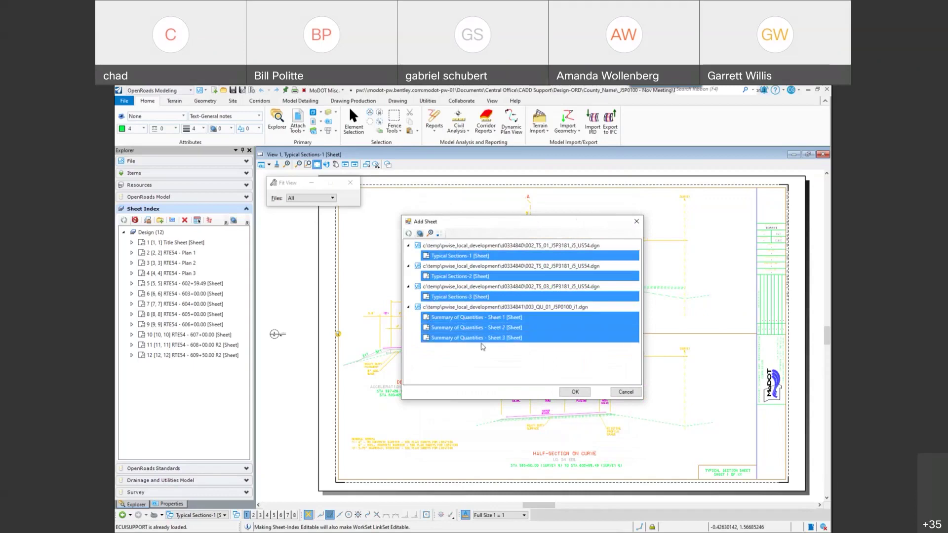
click(576, 392)
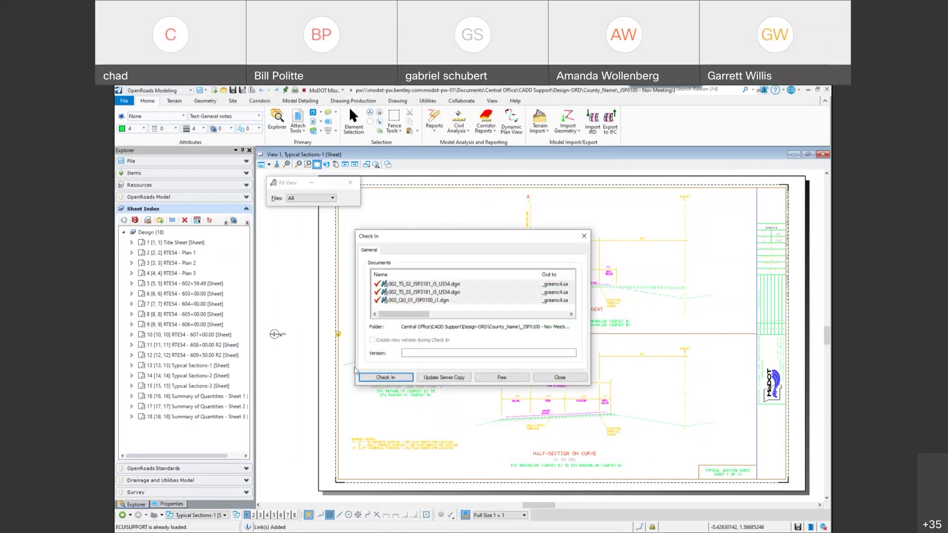
click(398, 378)
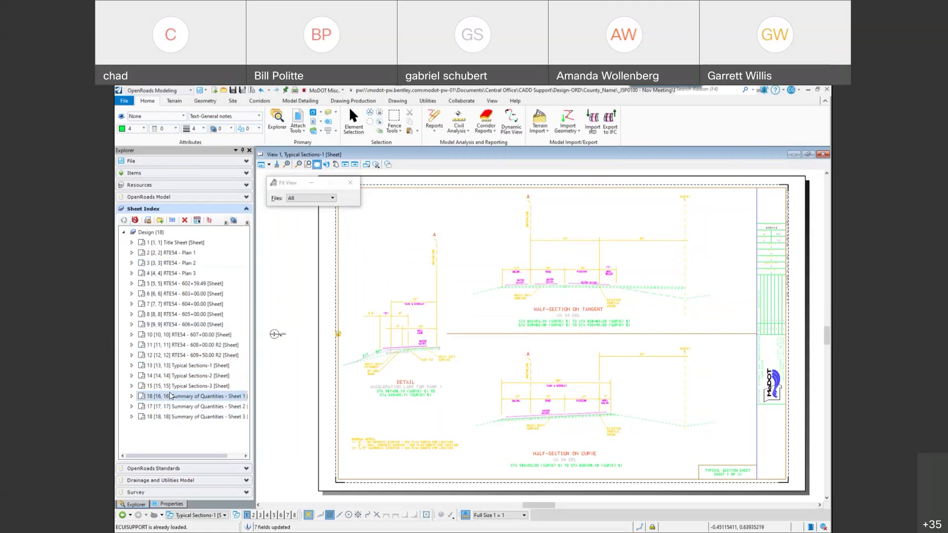
Step: Move the three Typical Sections and three Summary of Quantities sheets directly after the Title Sheet in the index
click(192, 366)
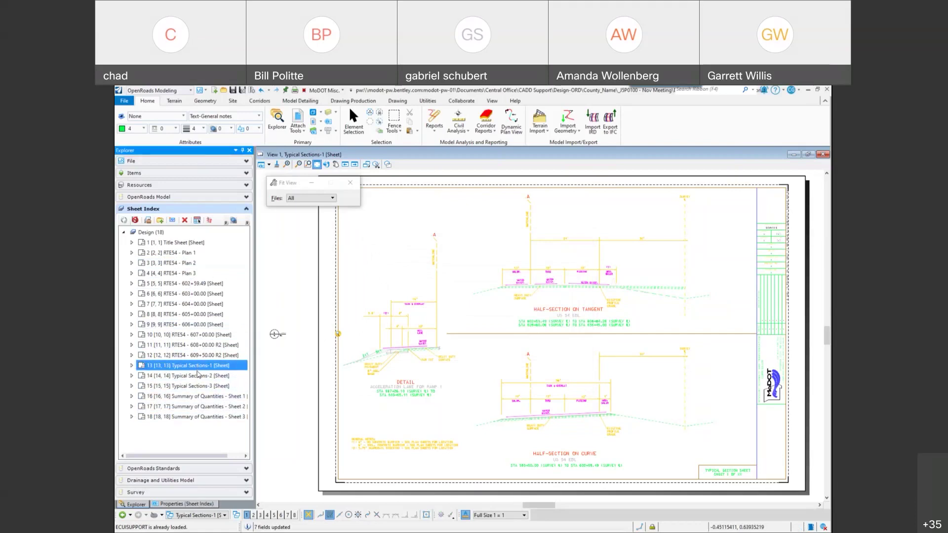
shift+click(196, 387)
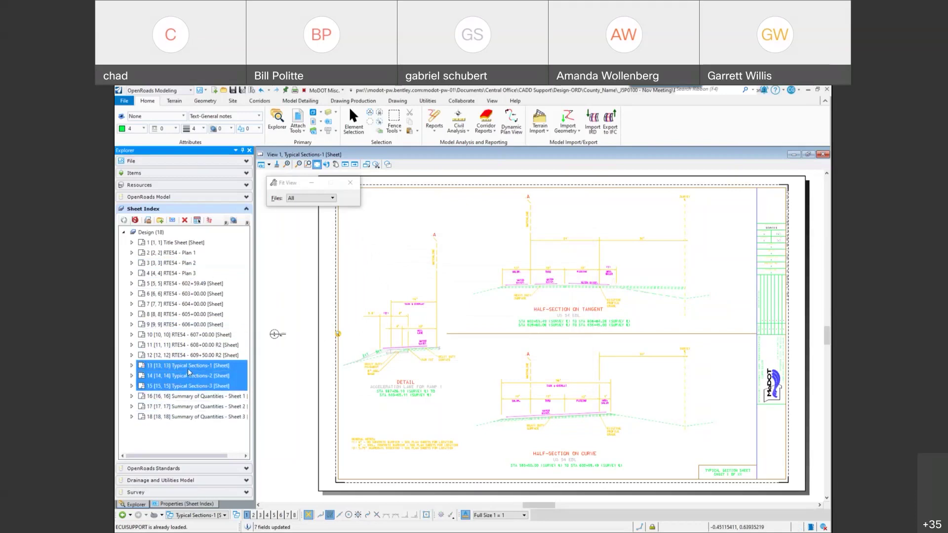
shift+click(192, 417)
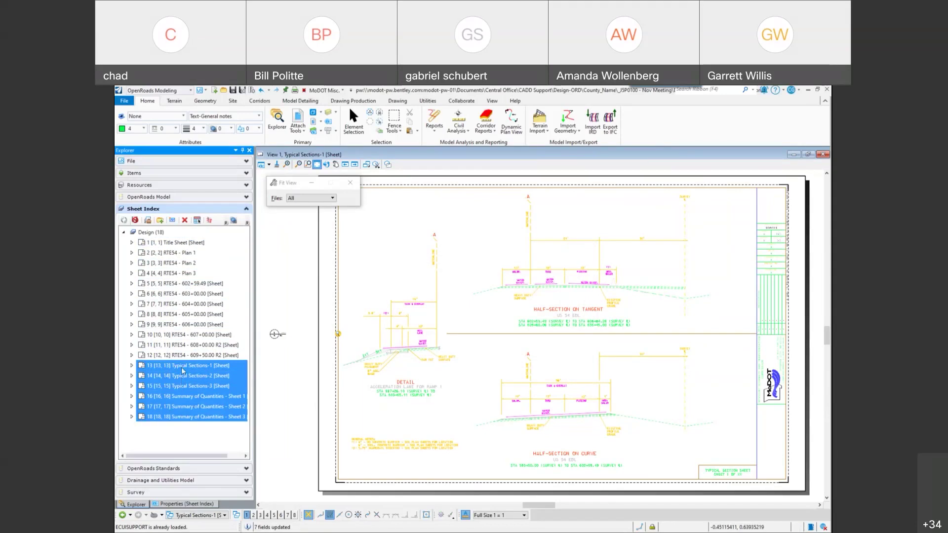
drag(180, 360, 146, 251)
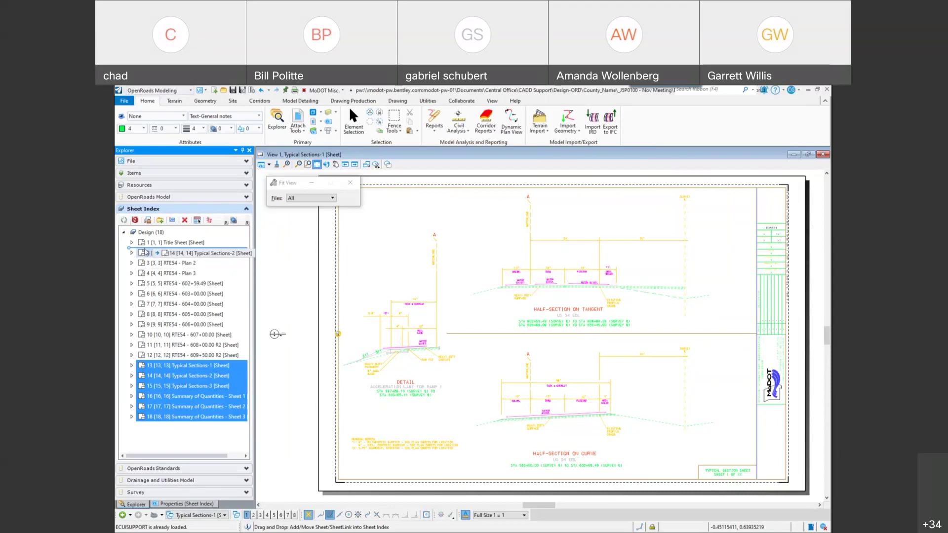
drag(146, 252, 146, 252)
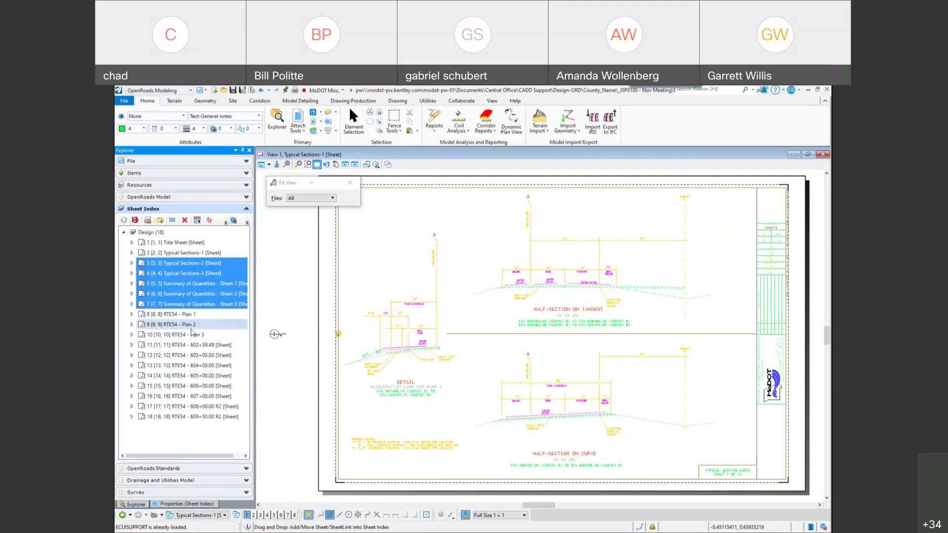
Step: Widen the Explorer to fit the full sheet names and go through the Typical Sections 1 to 3 entries
click(221, 325)
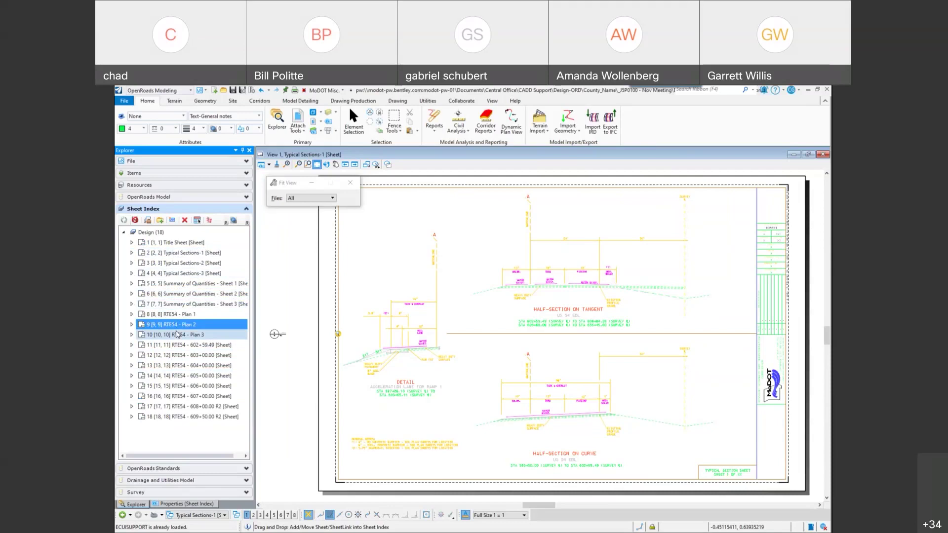
drag(255, 258, 288, 258)
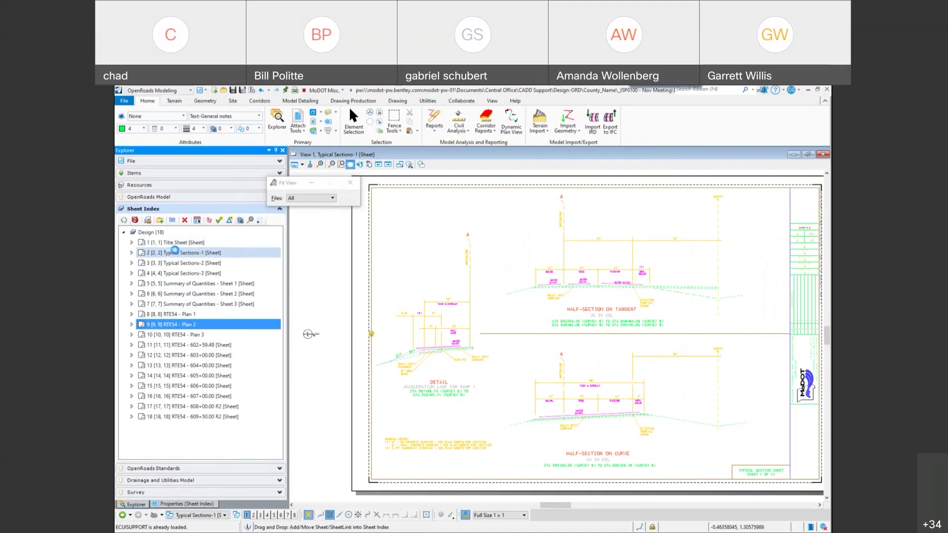
click(177, 253)
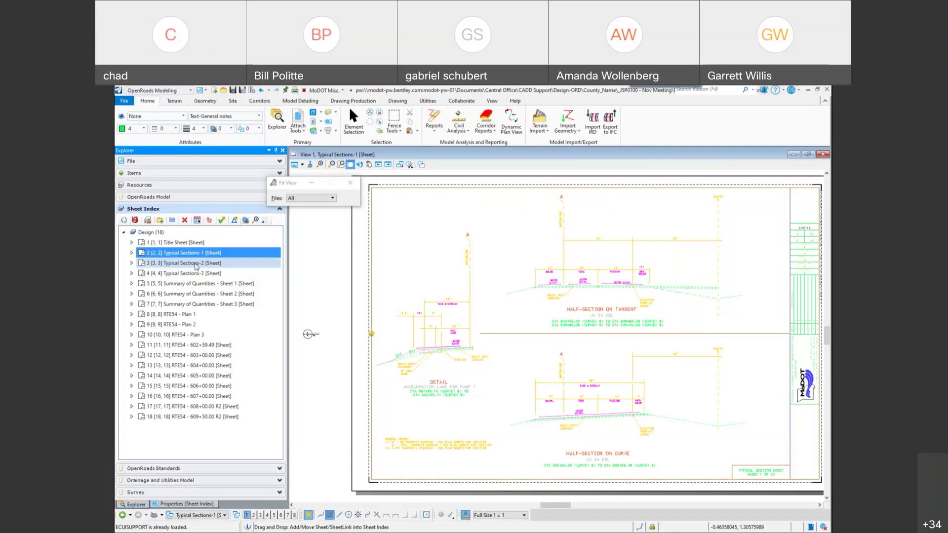
click(182, 264)
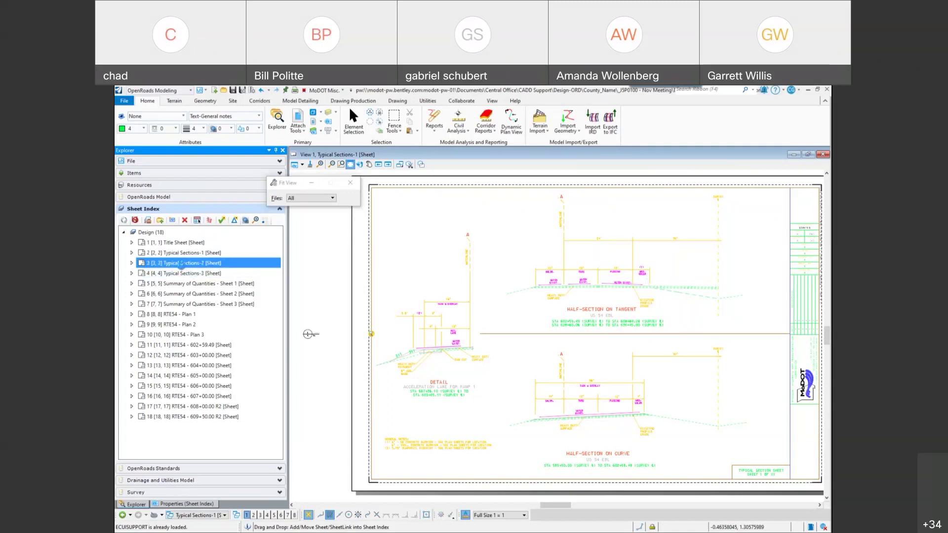
click(183, 273)
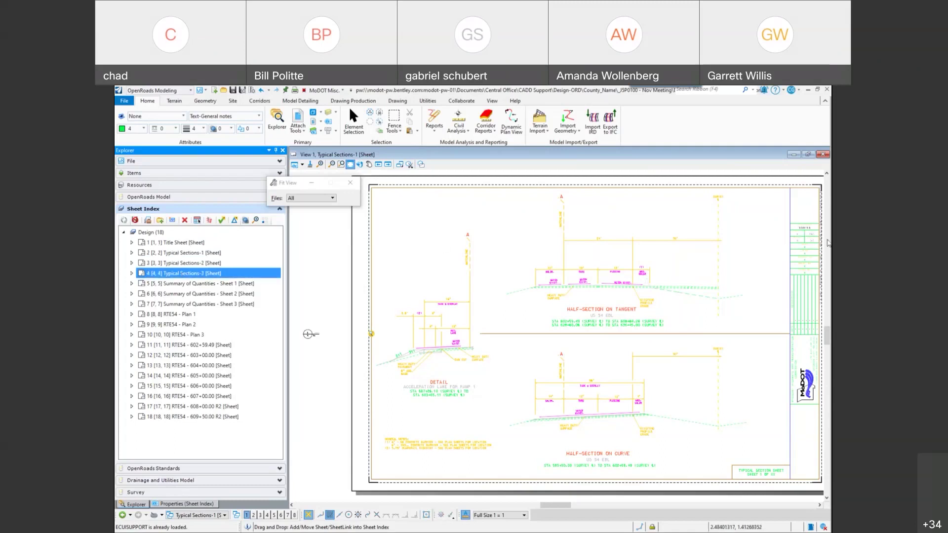
Step: Check the Typical Sections-1 title block and update the sheet model properties for the whole Design folder of the index
scroll(811, 240, up, 3)
scroll(812, 240, up, 1)
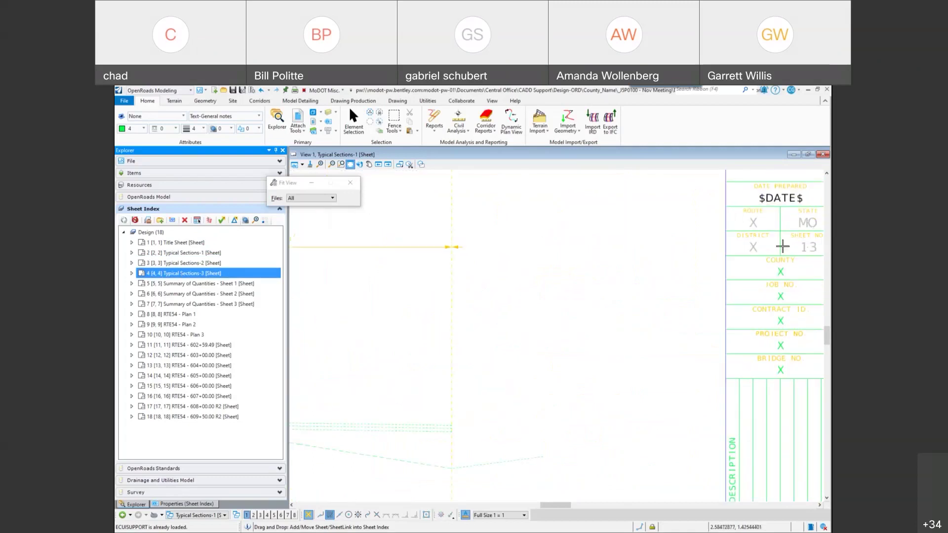
scroll(669, 239, up, 3)
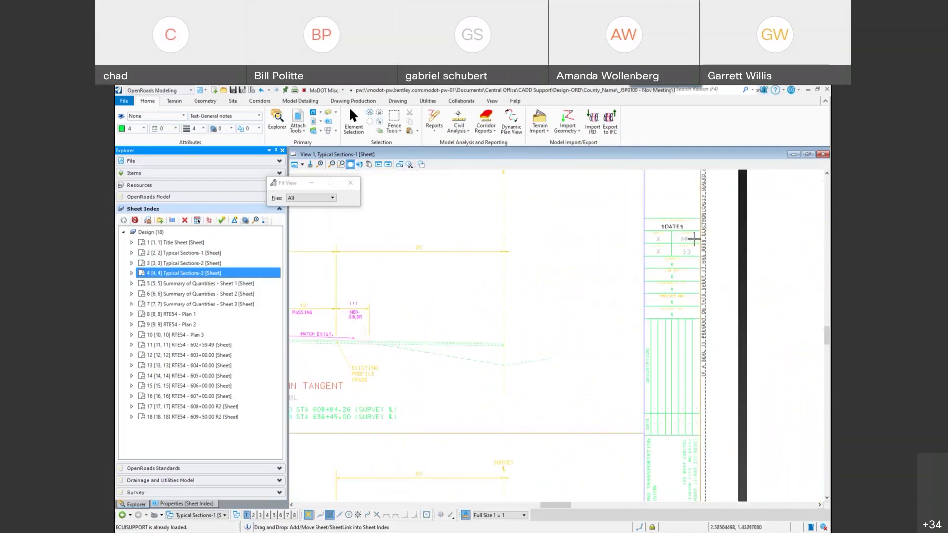
scroll(664, 267, down, 2)
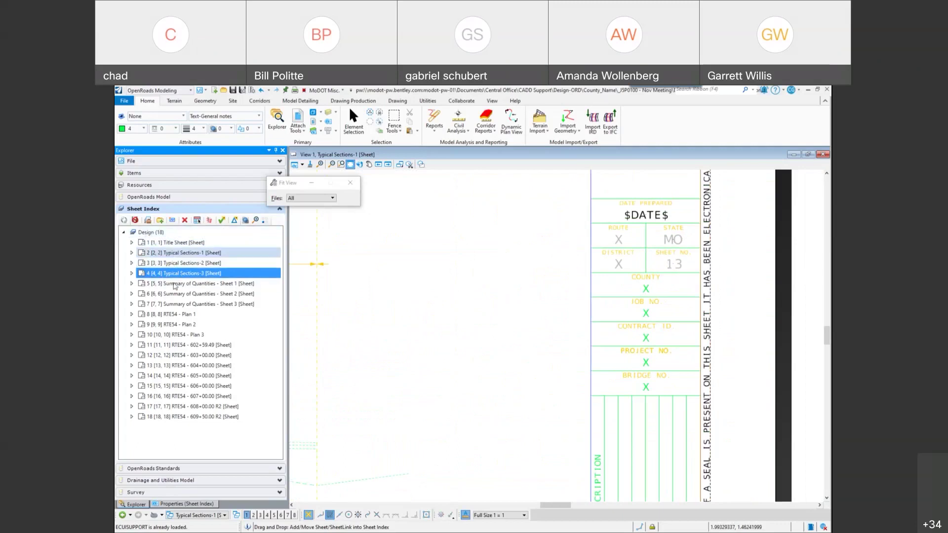
click(159, 234)
right_click(159, 234)
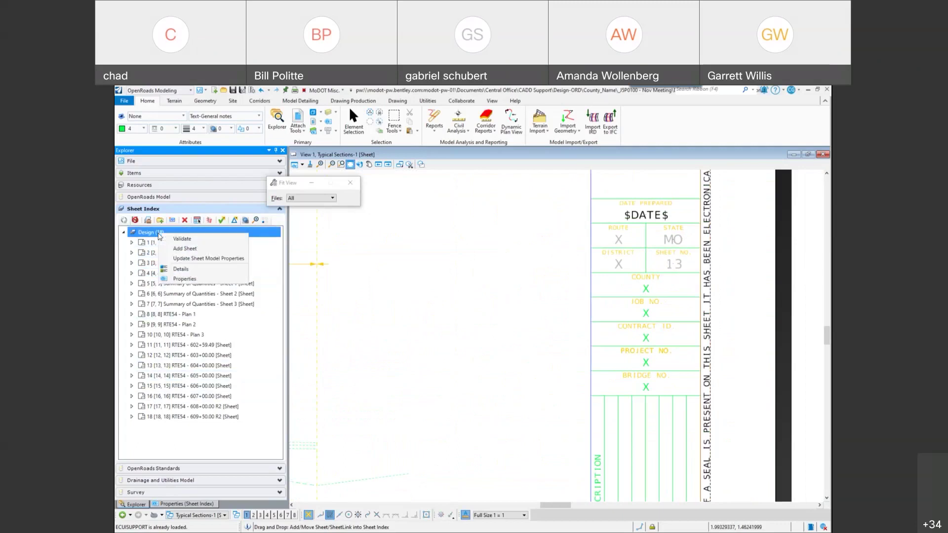
click(195, 257)
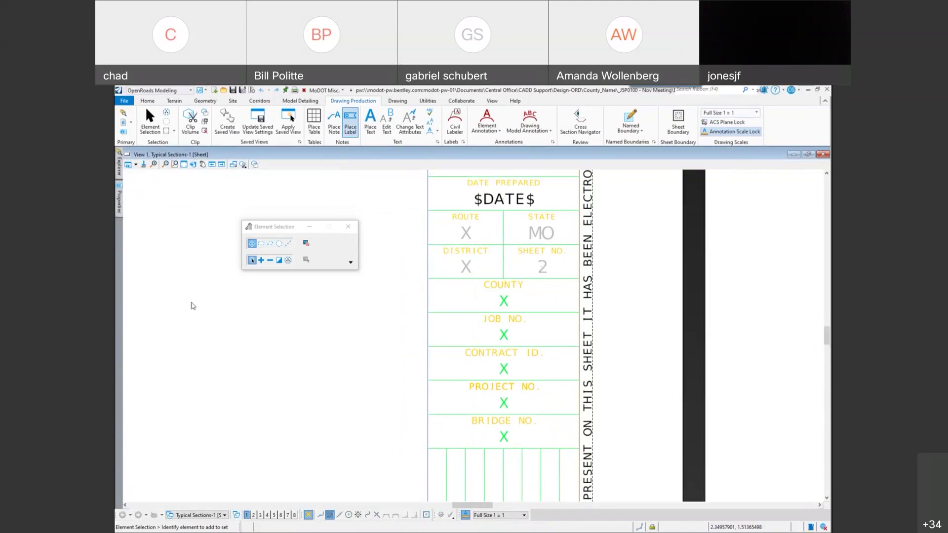
Step: Reopen the Explorer with the Design folder expanded, and keep it docked and wide enough to show full sheet names
click(119, 170)
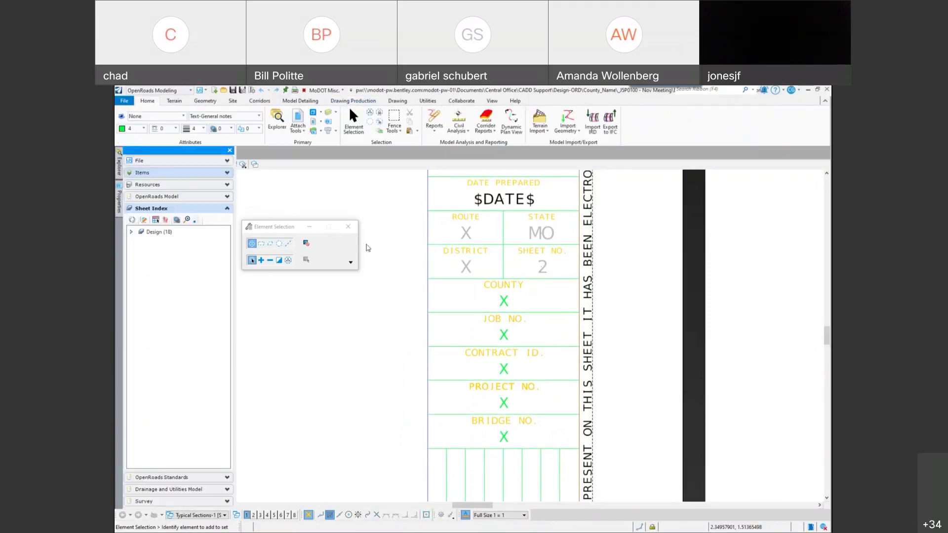
click(133, 233)
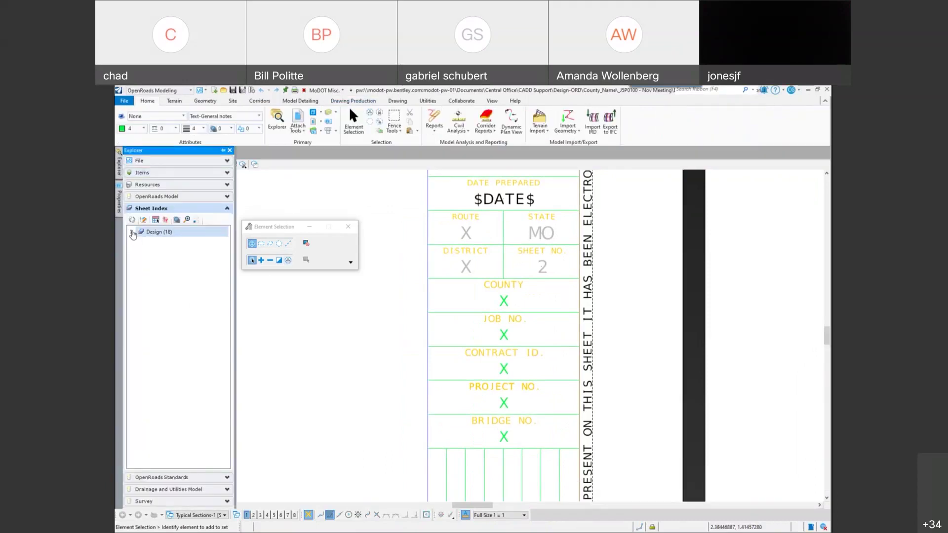
click(132, 232)
scroll(541, 315, down, 4)
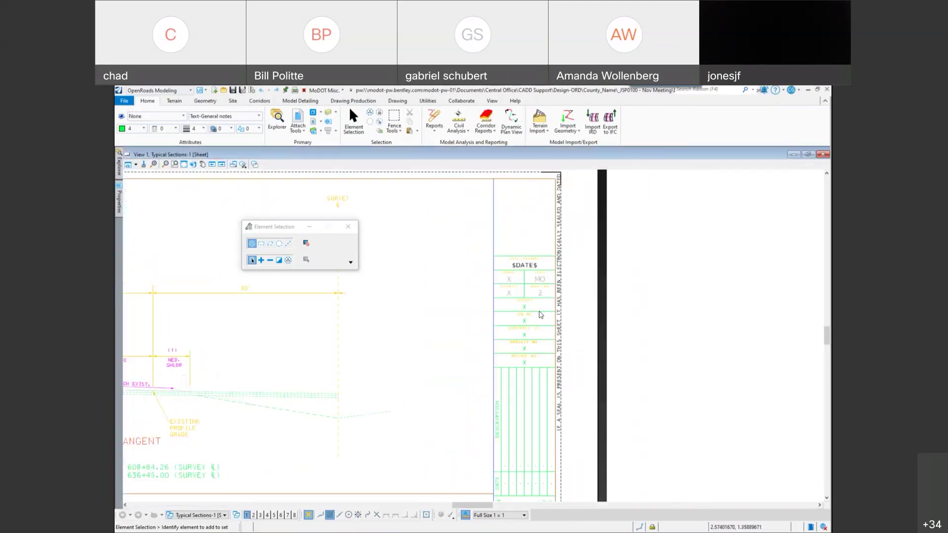
scroll(496, 323, down, 2)
scroll(439, 318, up, 2)
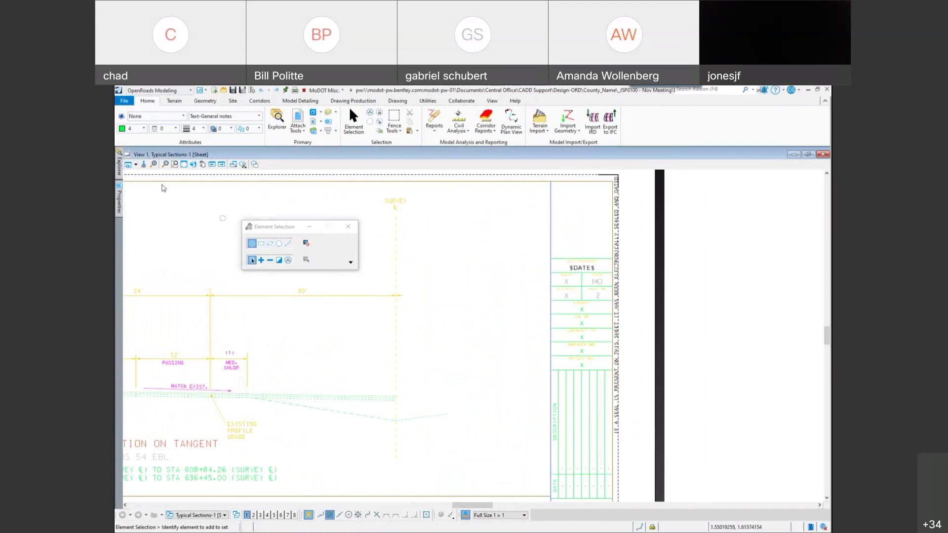
mouse_move(119, 166)
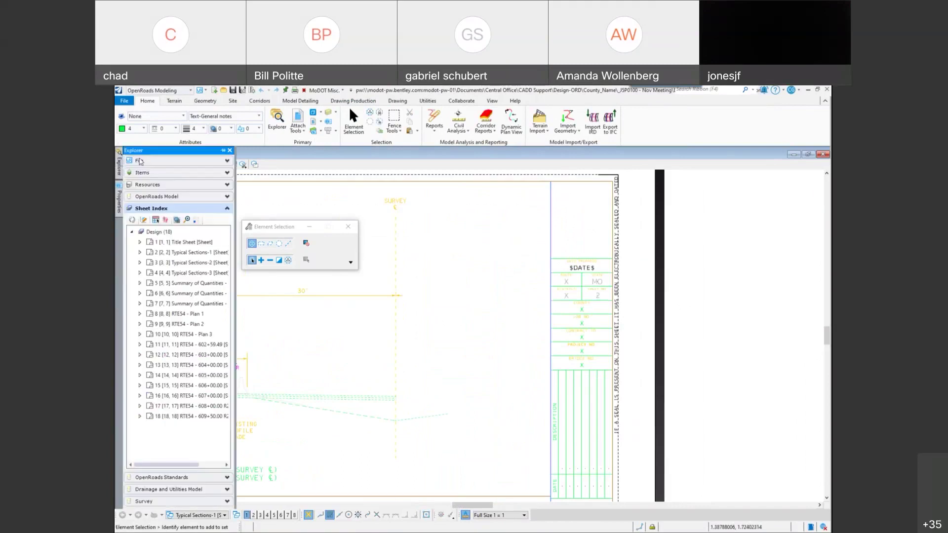
click(224, 150)
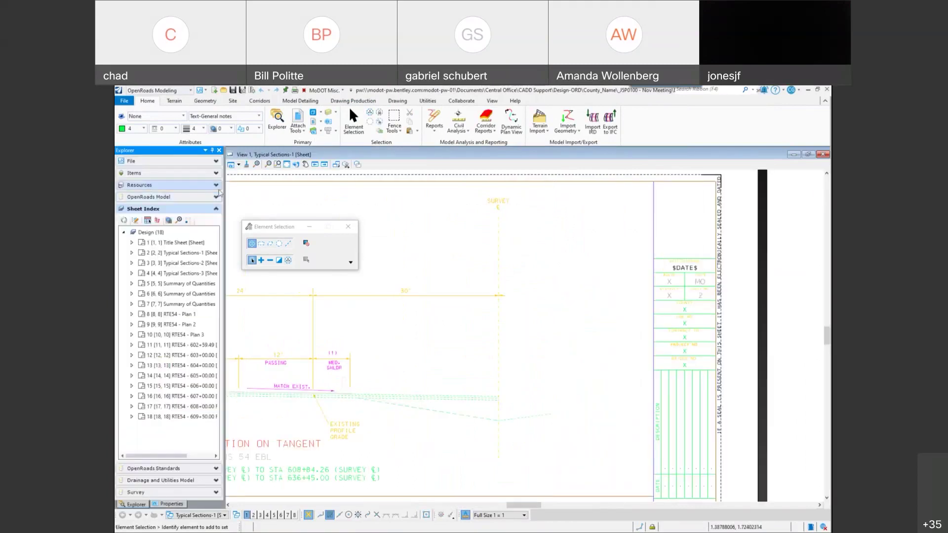
drag(224, 190, 286, 193)
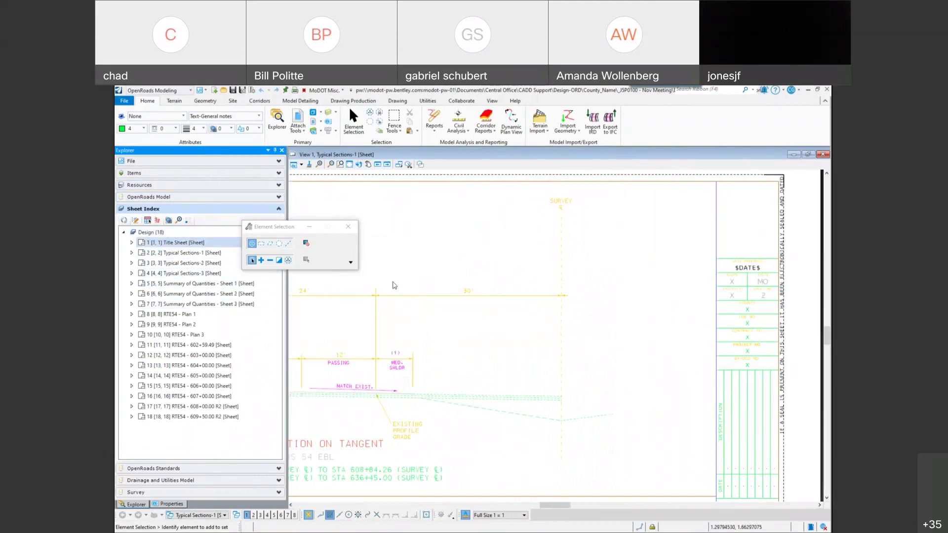
Step: Open the sheet index for editing and expand its Design folder again
scroll(766, 320, down, 3)
scroll(765, 320, up, 5)
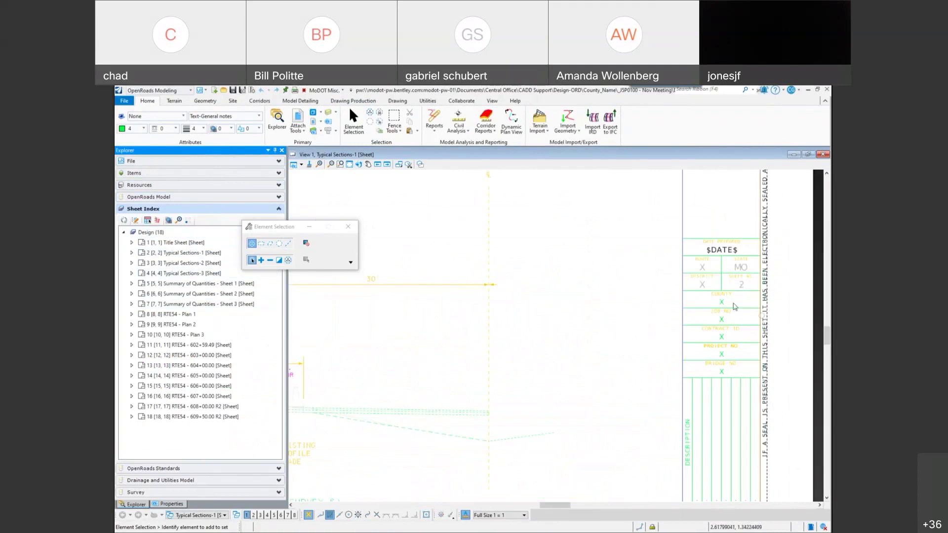
scroll(719, 325, up, 2)
scroll(718, 325, down, 2)
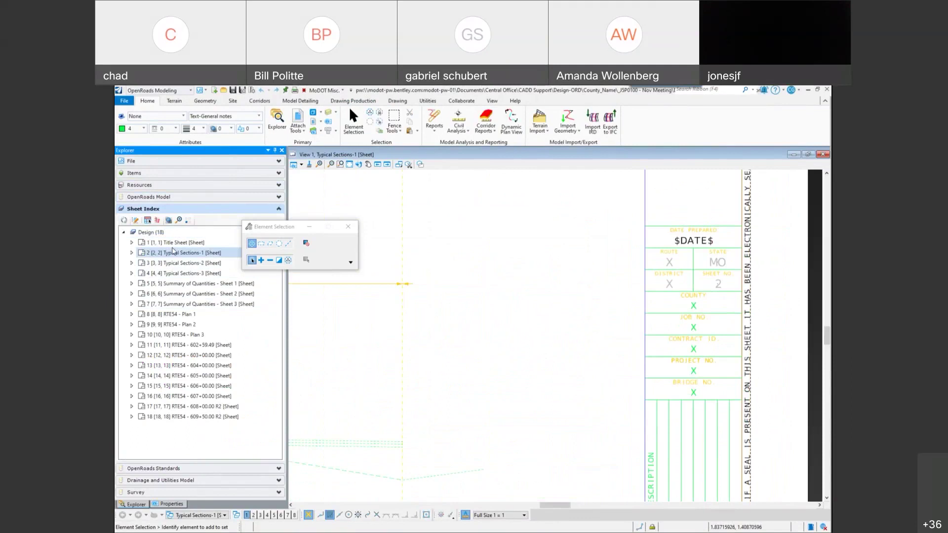
click(135, 221)
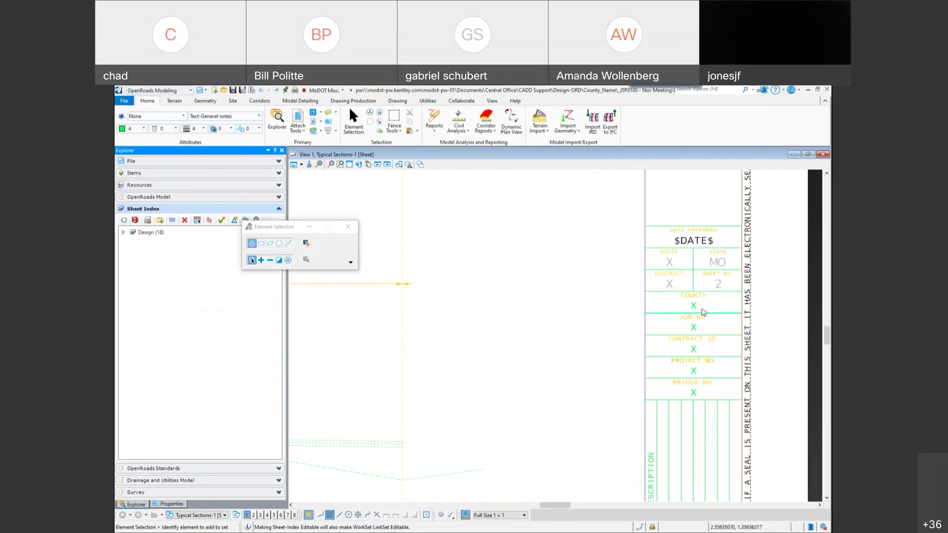
click(123, 232)
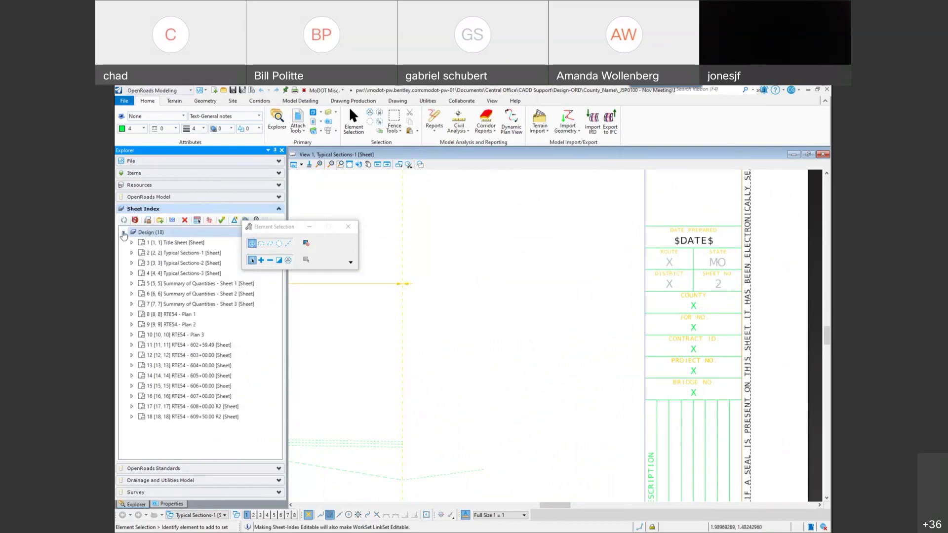
Step: Open the Manage Sheet Index dialog and go through its index, folder and sheet properties
click(148, 221)
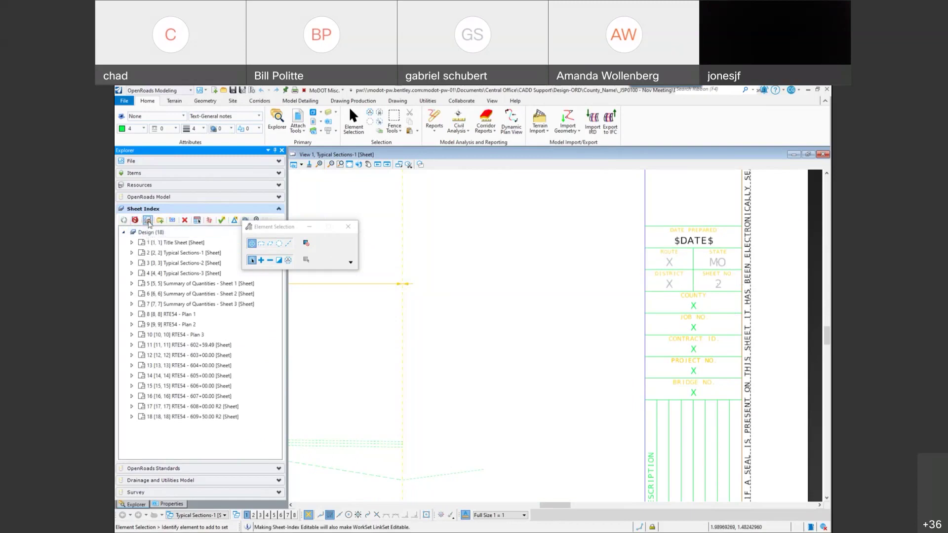
click(148, 221)
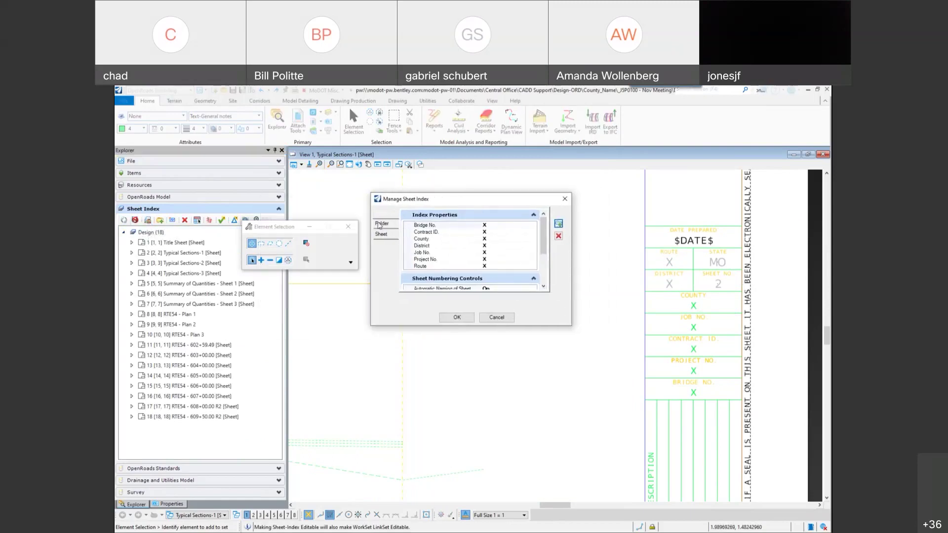
click(384, 236)
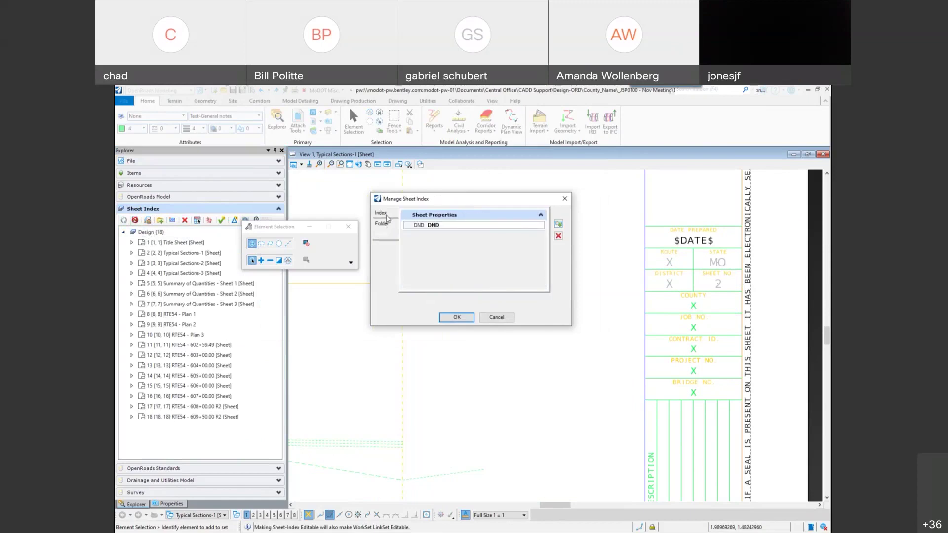
click(386, 216)
click(386, 224)
click(385, 235)
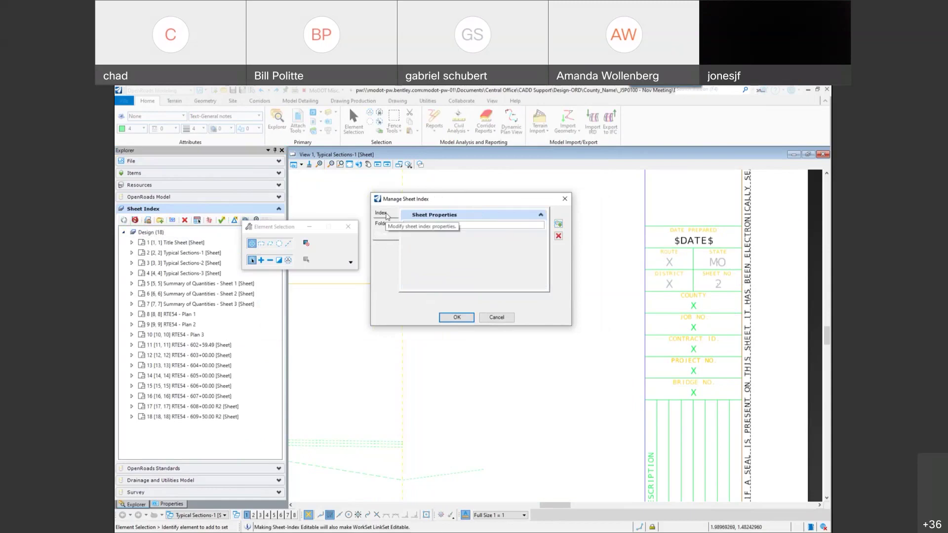
click(386, 216)
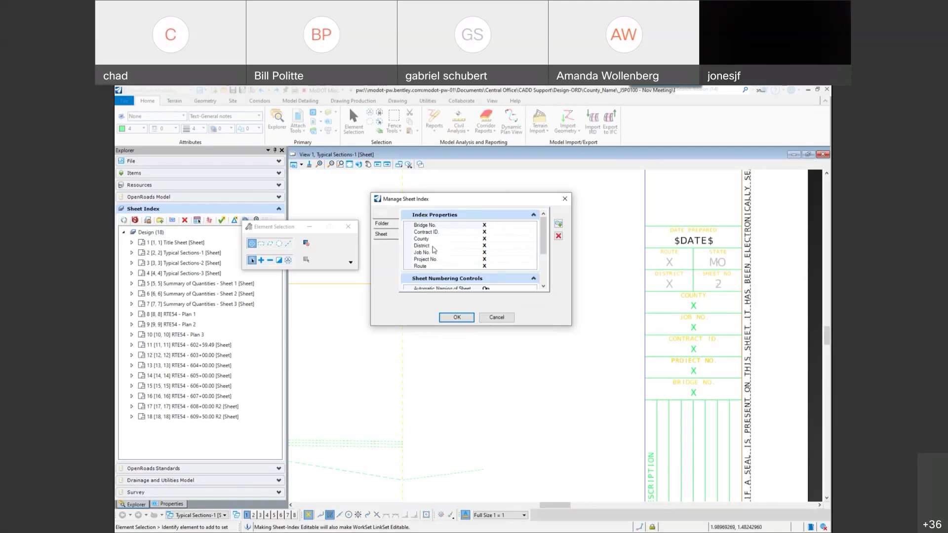
Step: Set the index's Bridge No. to a2356, County to cole and District to sw, and clear the Contract ID
click(492, 225)
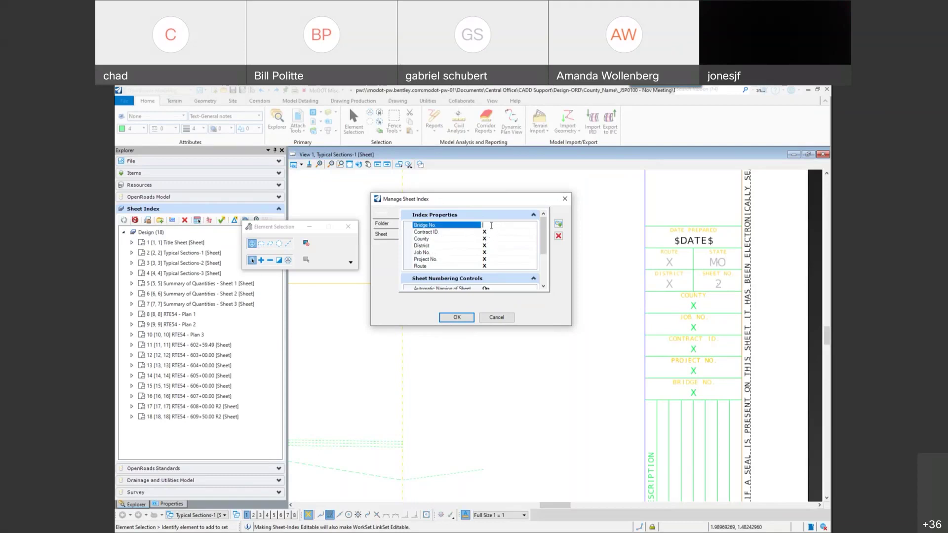
text(a2356)
click(497, 232)
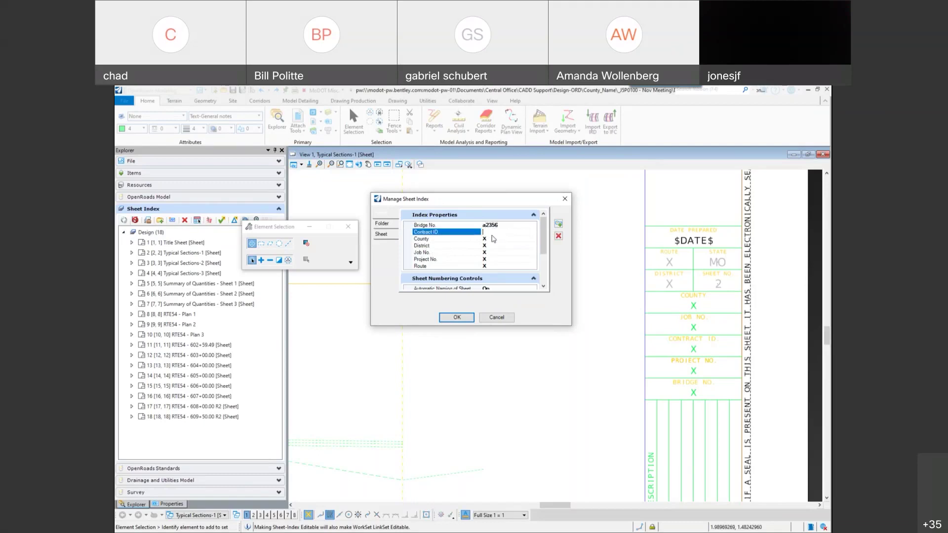
click(492, 238)
text(cole)
click(491, 245)
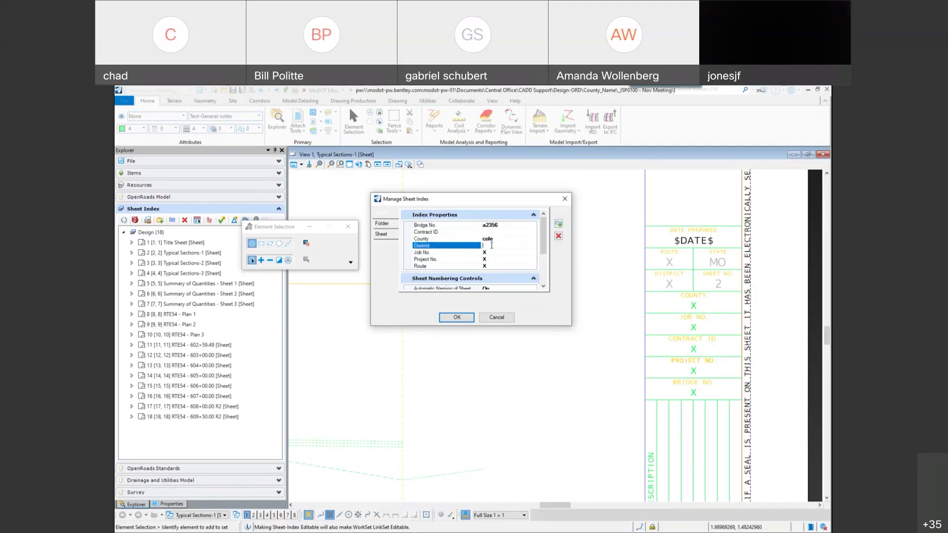
text(sw)
Step: Set the index's Job No. to j5p0100 and Route to 54, clear the Project No., and accept the index properties
click(491, 251)
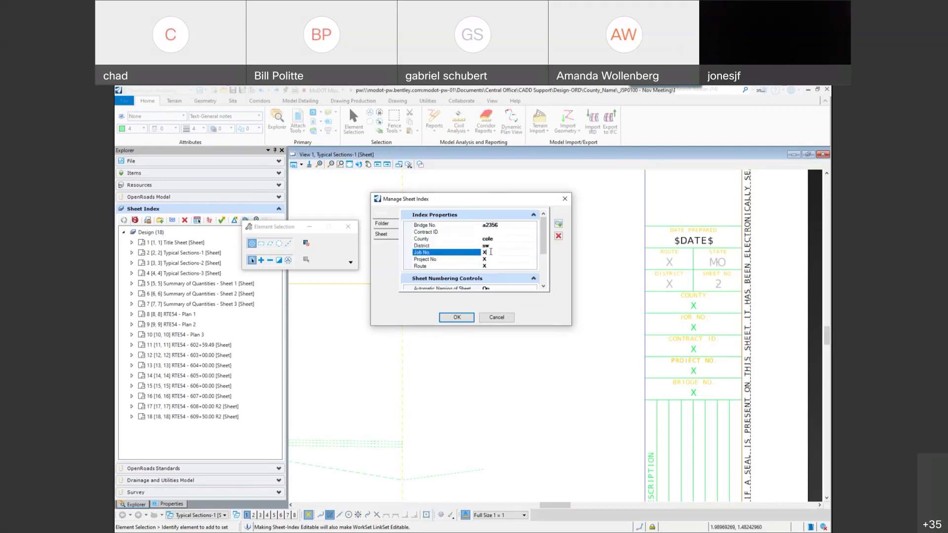
key(BackSpace)
text(j5p0100)
click(493, 261)
key(BackSpace)
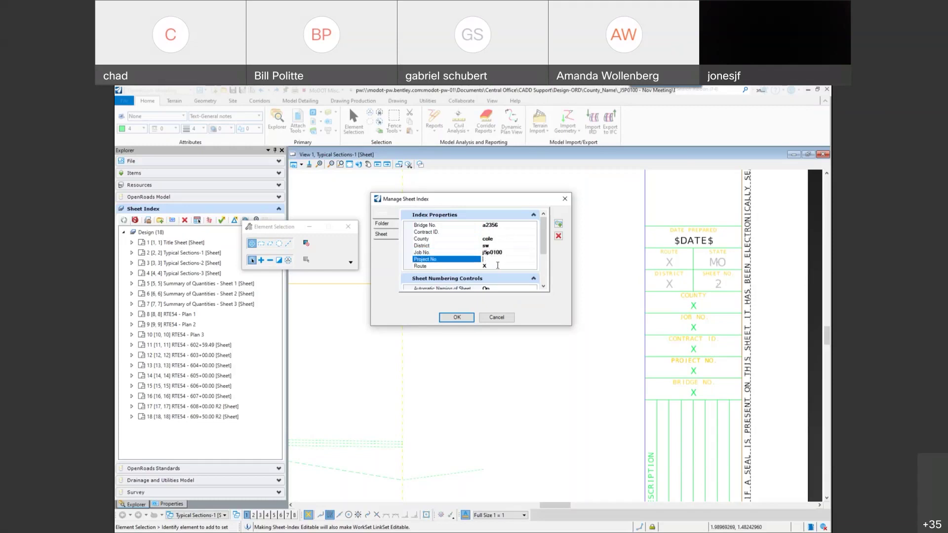
click(498, 265)
key(BackSpace)
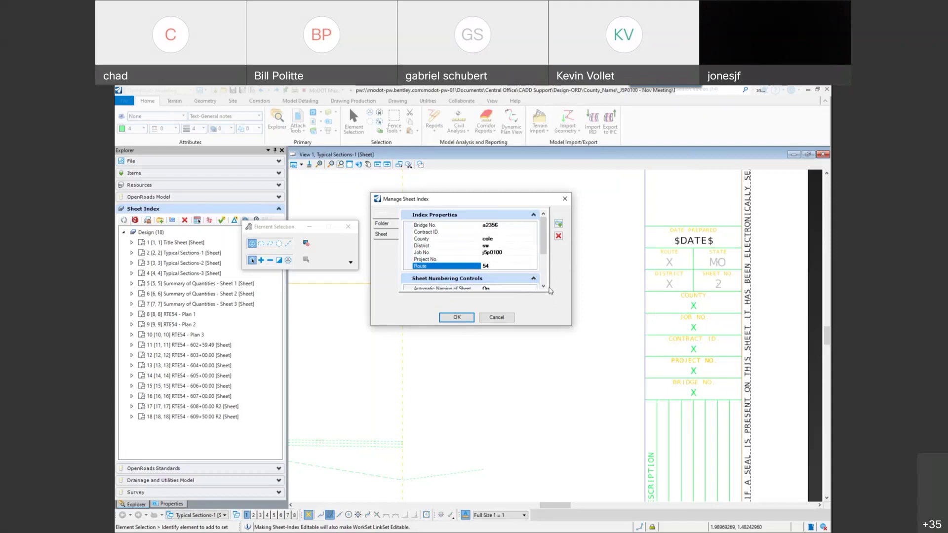
click(463, 318)
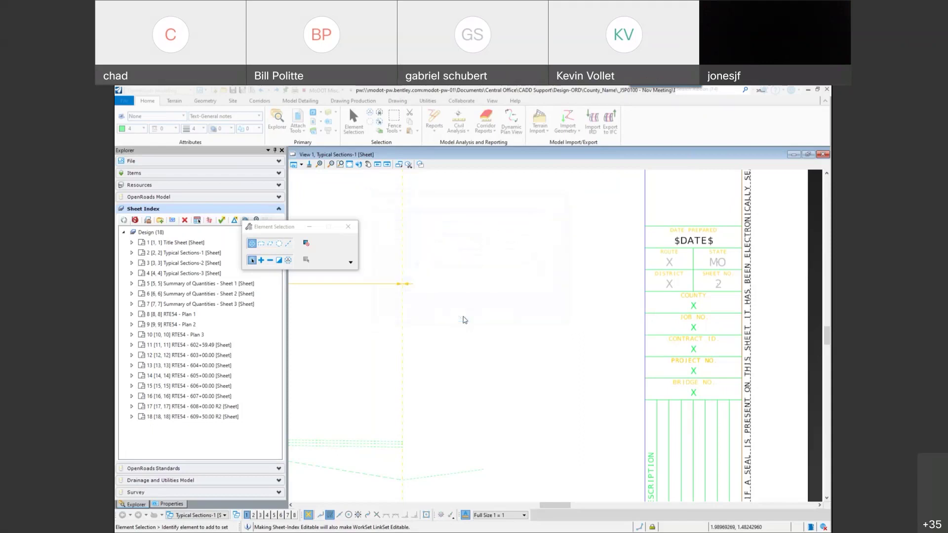
Step: Update the Design folder's sheet model properties with the new index values and check them in the Typical Sections-1 title block
click(153, 235)
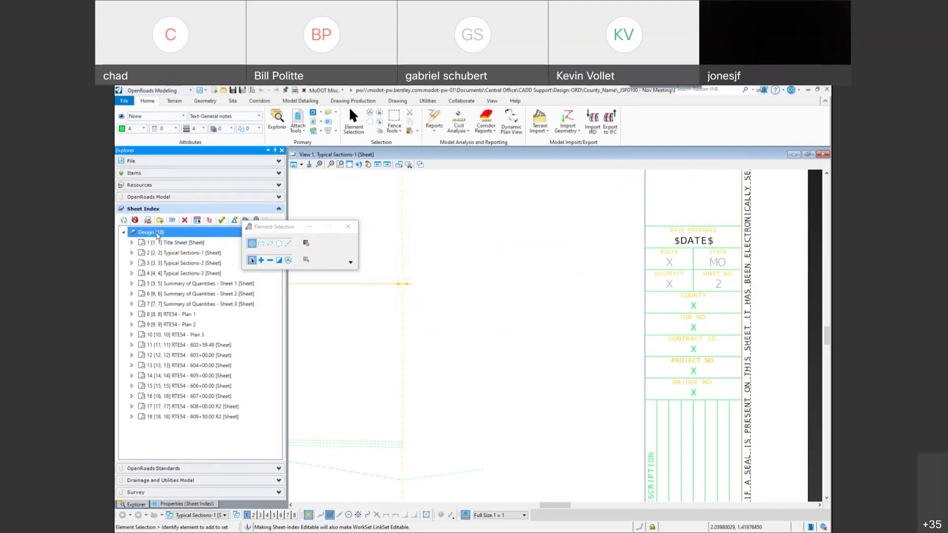
right_click(157, 235)
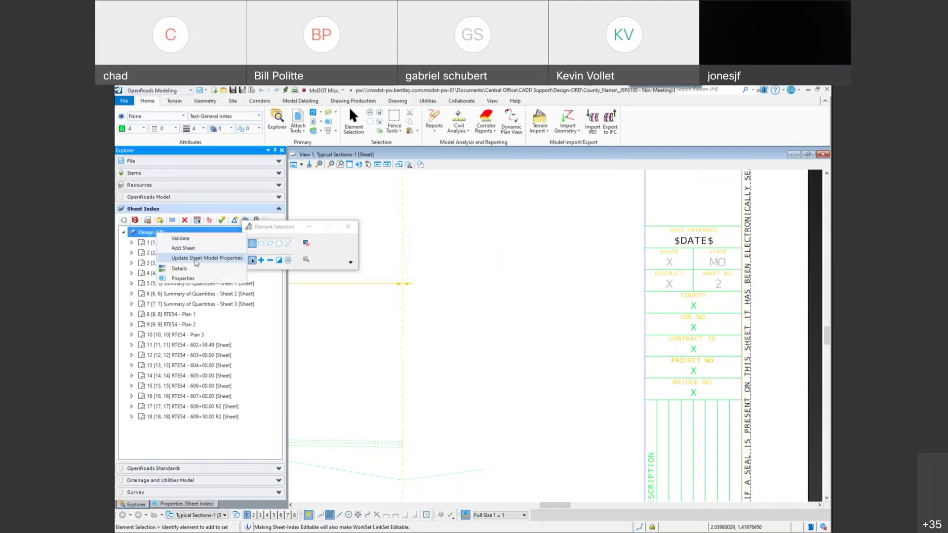
click(278, 230)
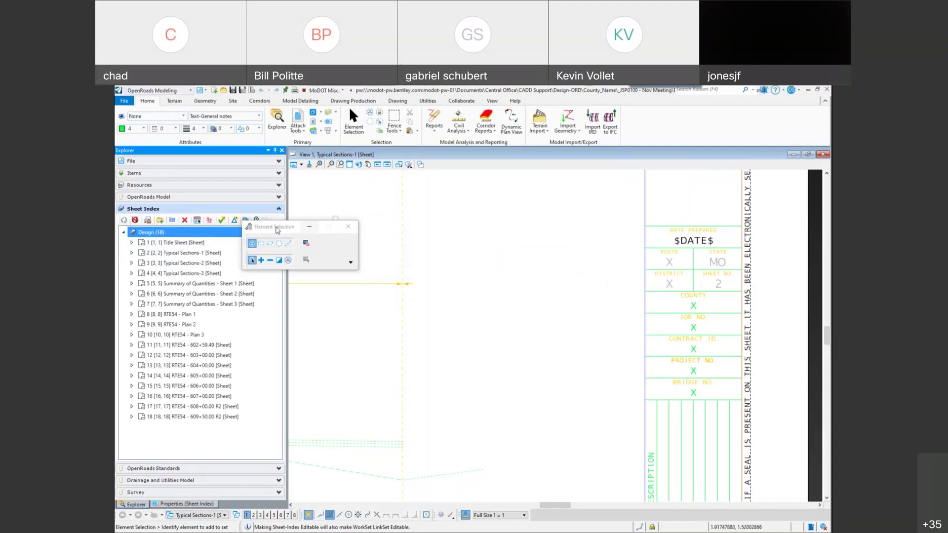
drag(278, 230, 383, 202)
right_click(161, 234)
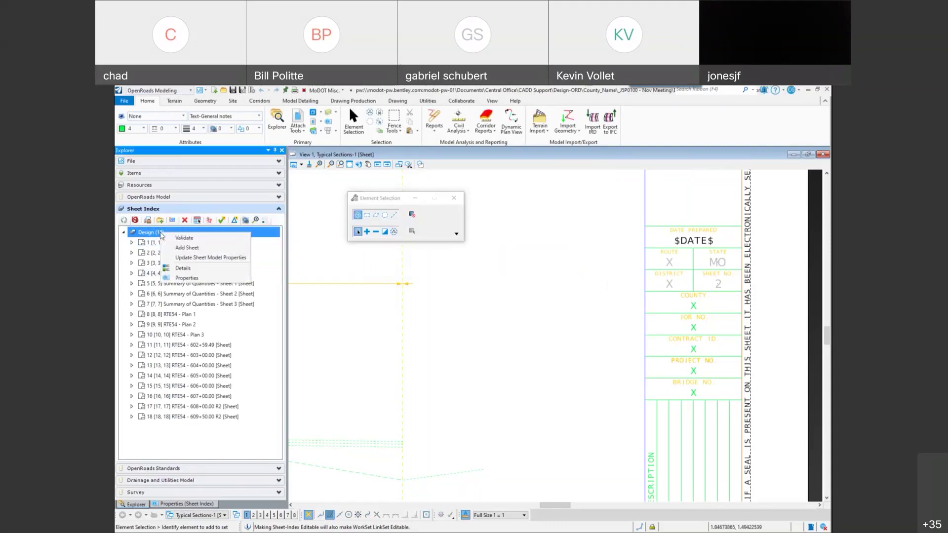
click(191, 259)
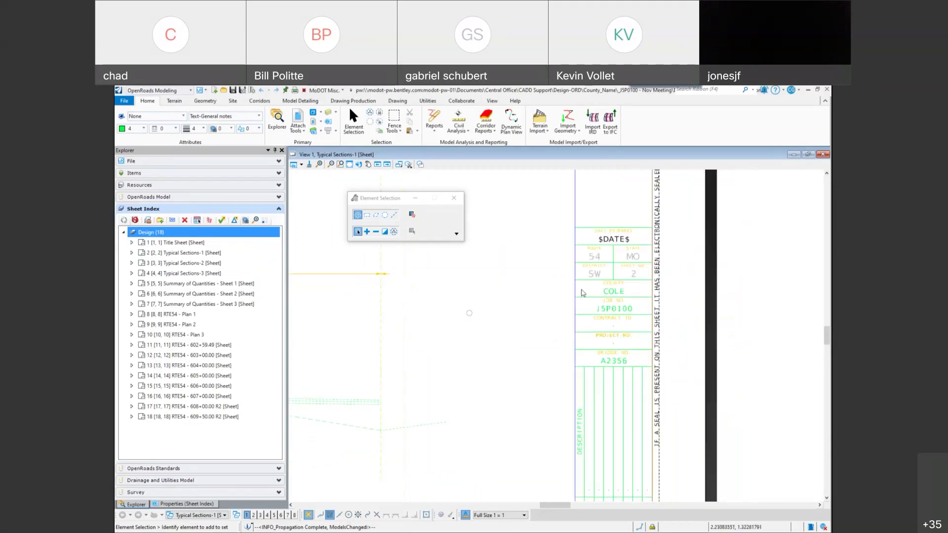
scroll(637, 309, up, 2)
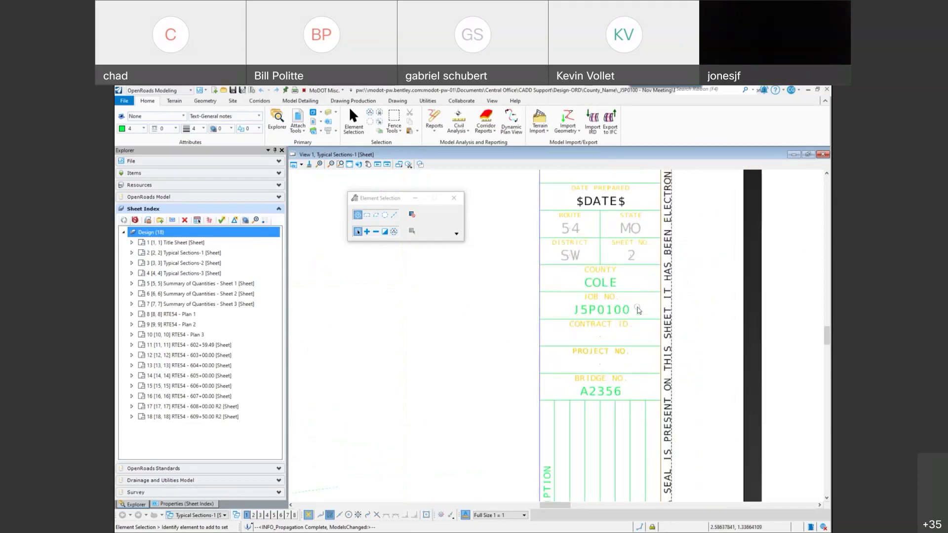
scroll(638, 309, down, 1)
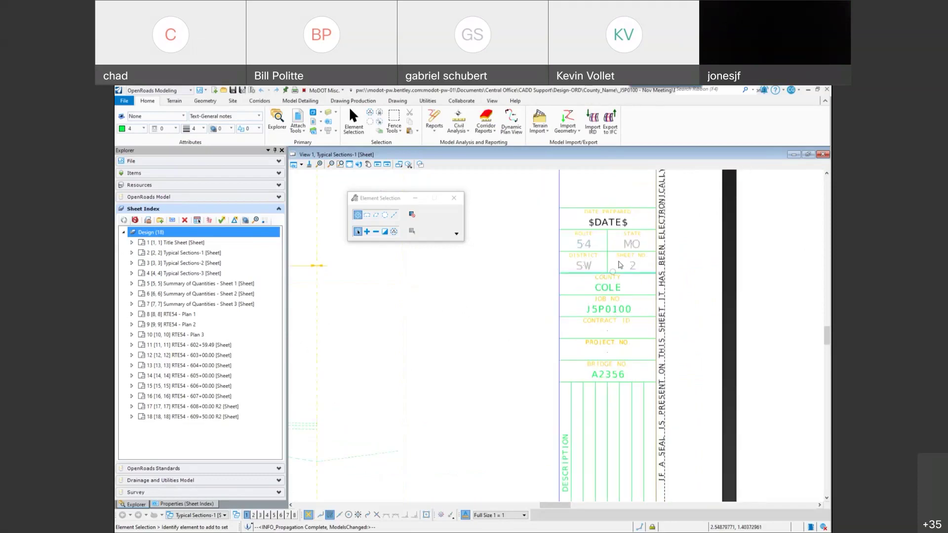
Step: Examine the project values in the title block of the Typical Sections-1 sheet
scroll(396, 309, down, 6)
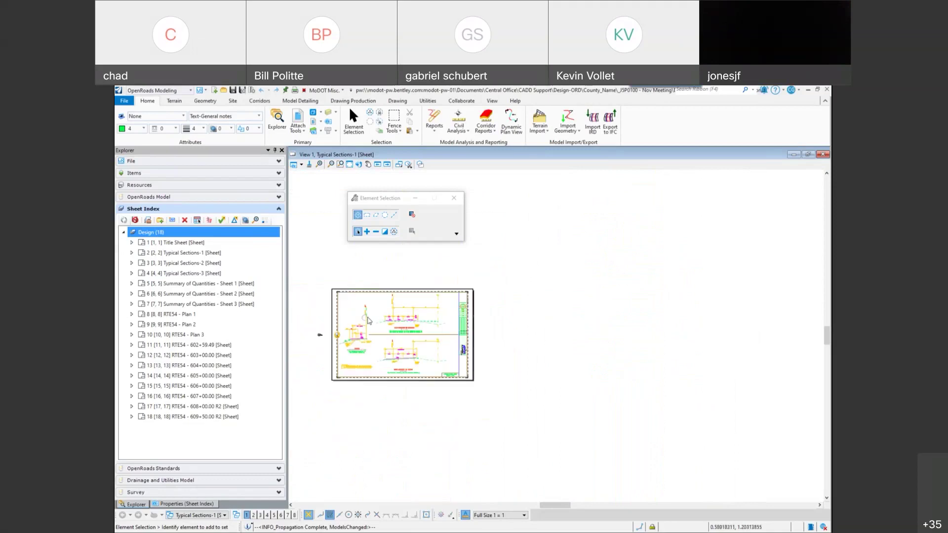
scroll(368, 320, up, 3)
scroll(606, 292, up, 3)
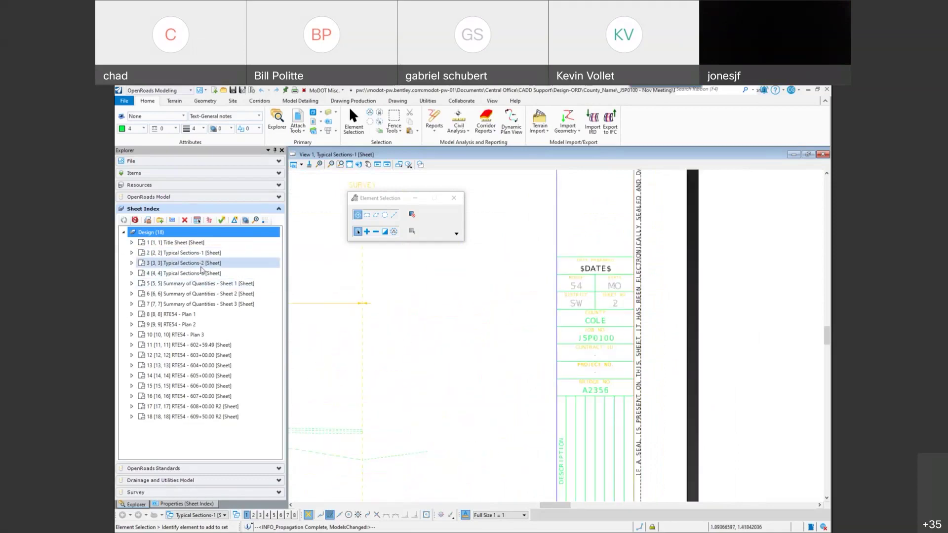
scroll(601, 393, up, 1)
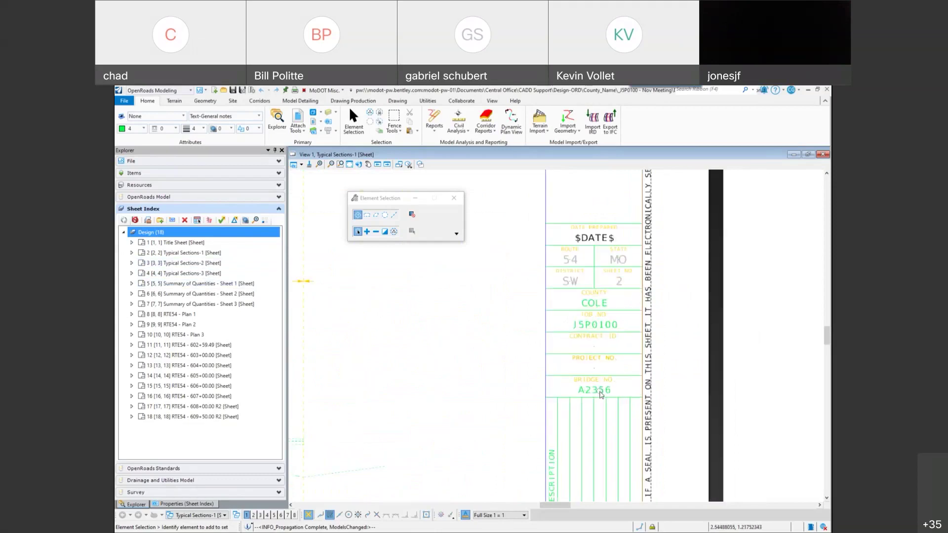
scroll(601, 394, up, 1)
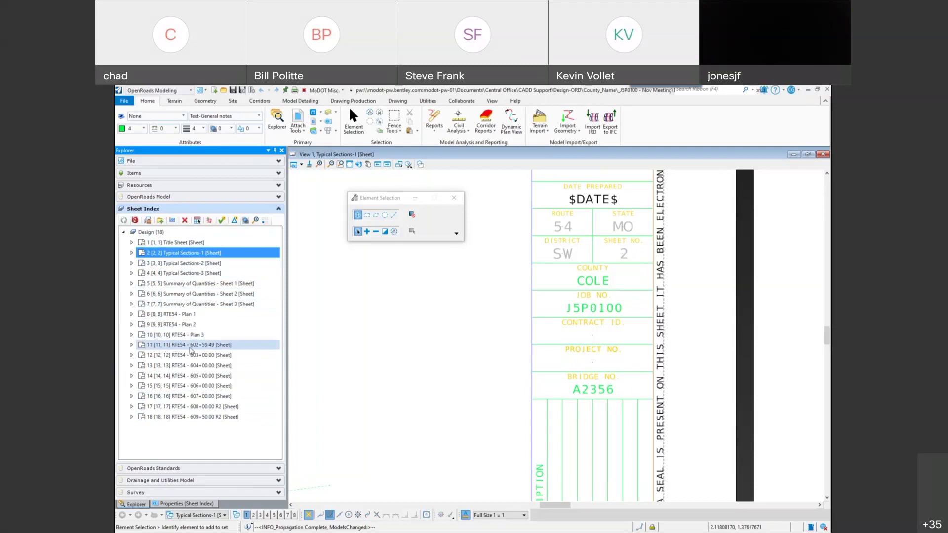
Step: Create a subfolder named Cross Section in the Design folder of the sheet index
click(155, 232)
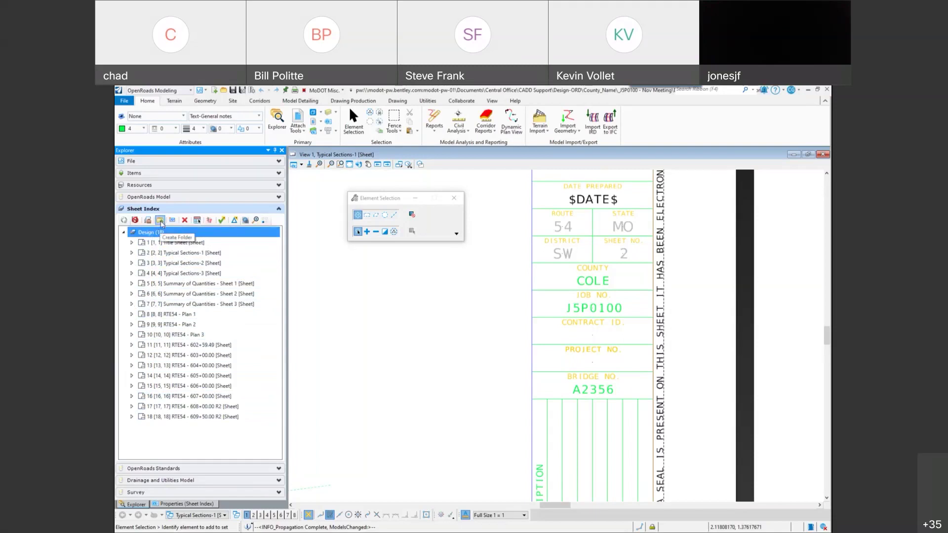
click(160, 221)
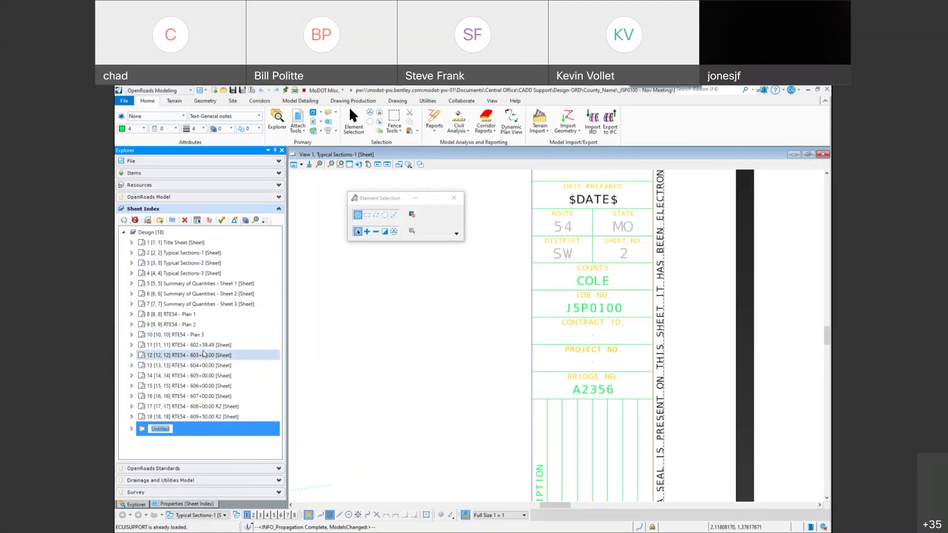
text(Cross Section)
key(Return)
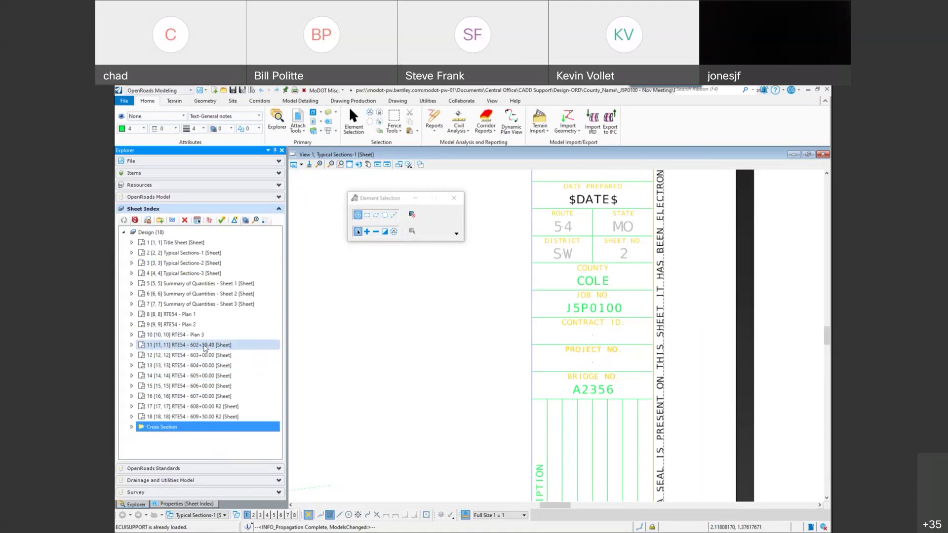
Step: Move sheets 11 to 18, from RTE54 - 602+59.49 to 609+50.00 R2, into the Cross Section folder and expand it
click(202, 345)
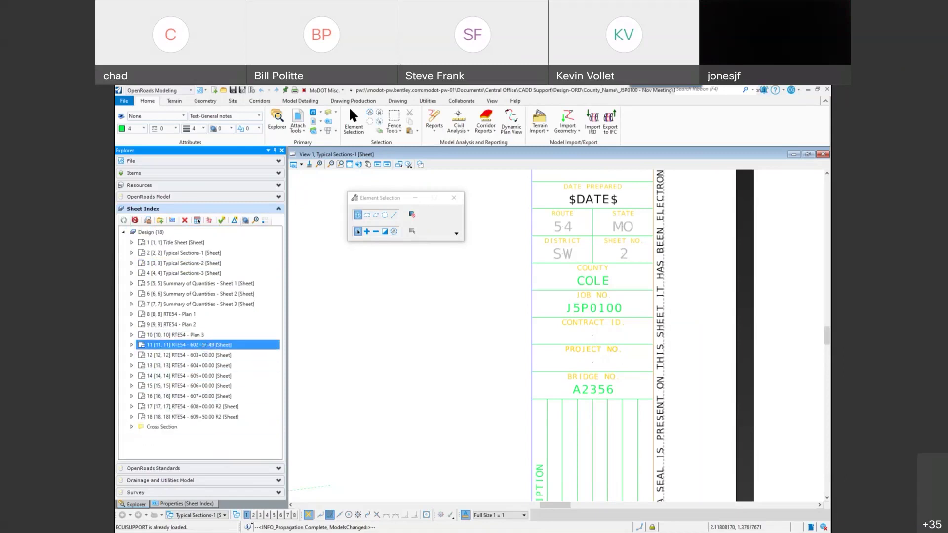
shift+click(205, 416)
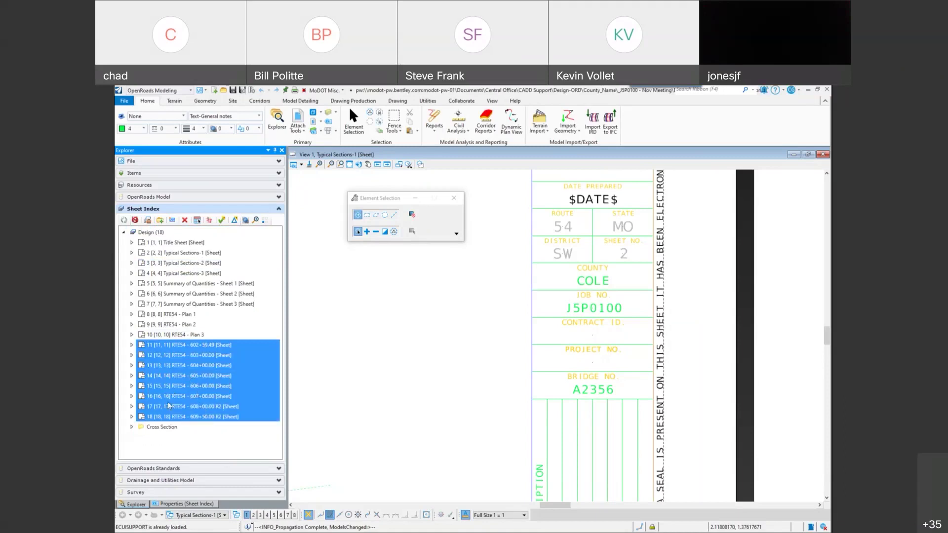
drag(168, 405, 160, 431)
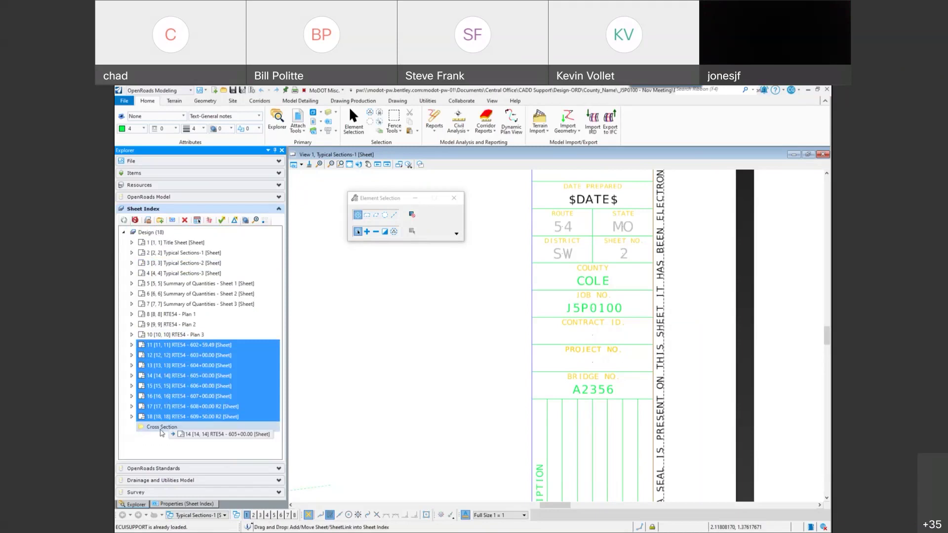
drag(161, 432, 157, 434)
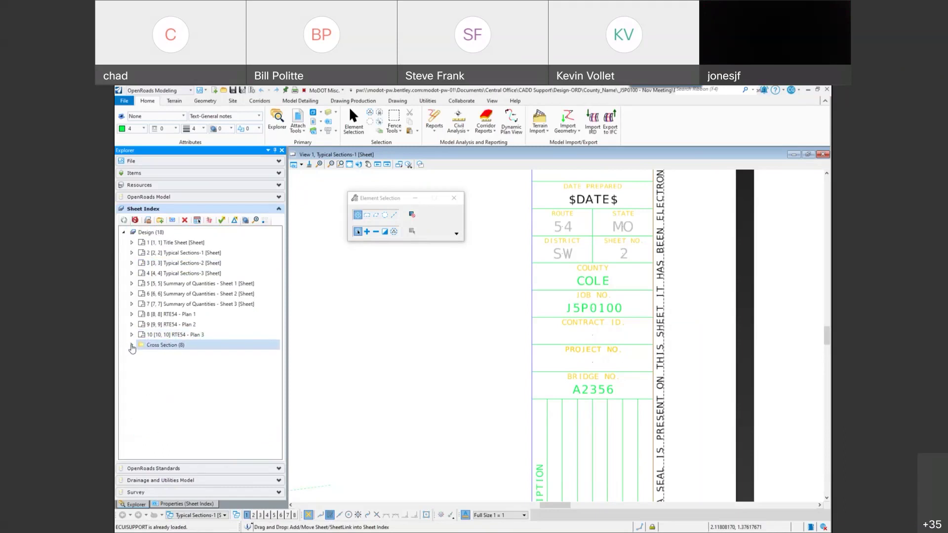
click(132, 345)
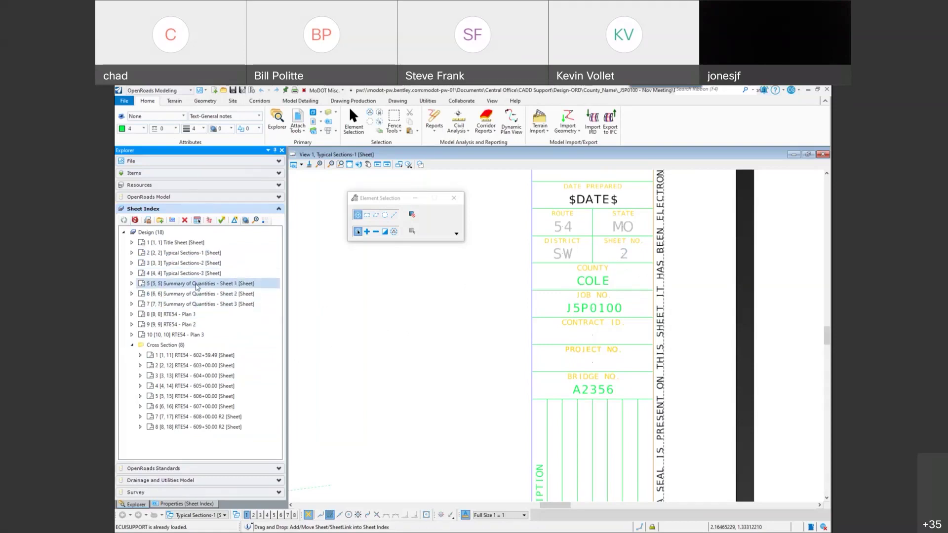
Step: Exclude the Typical Sections-2 and Typical Sections-3 sheets from both auto numbering and sequence numbering, then return to the sheet index
click(200, 255)
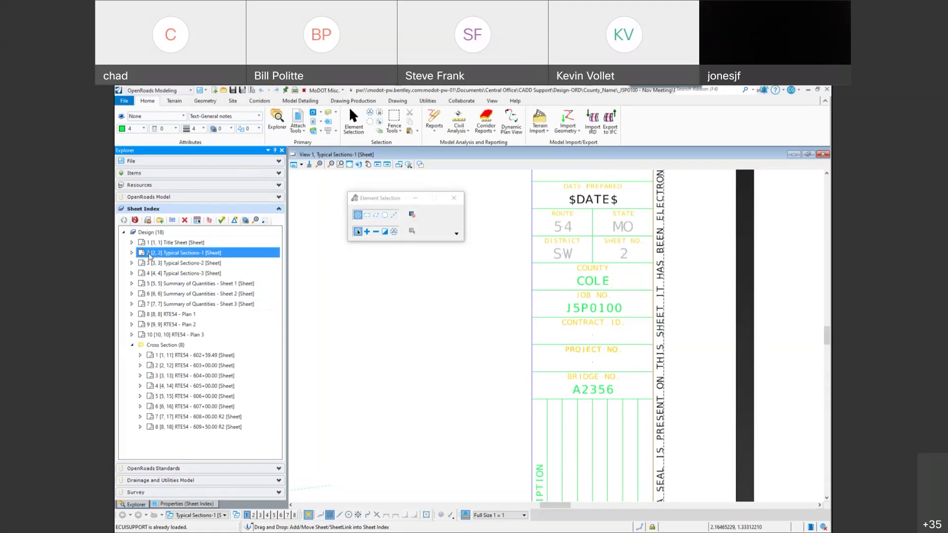
click(174, 264)
shift+click(180, 273)
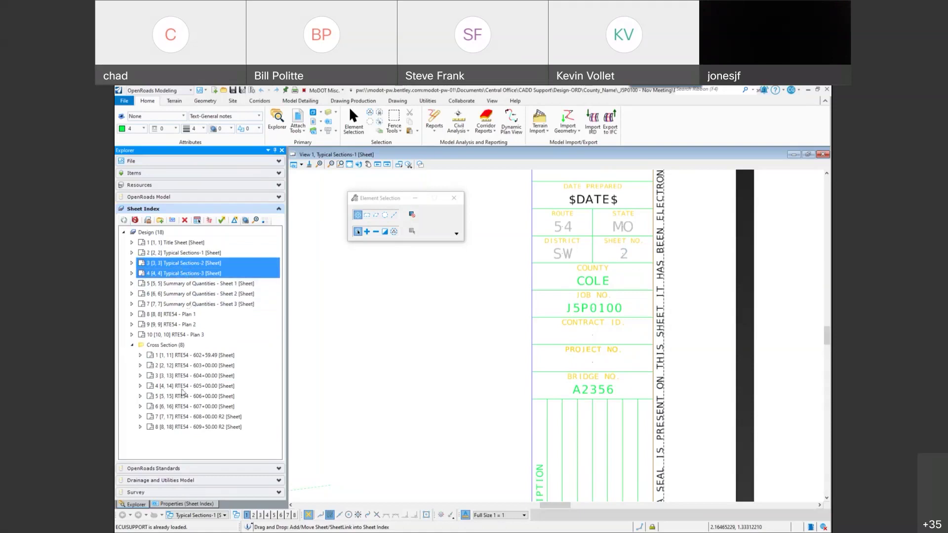
click(138, 507)
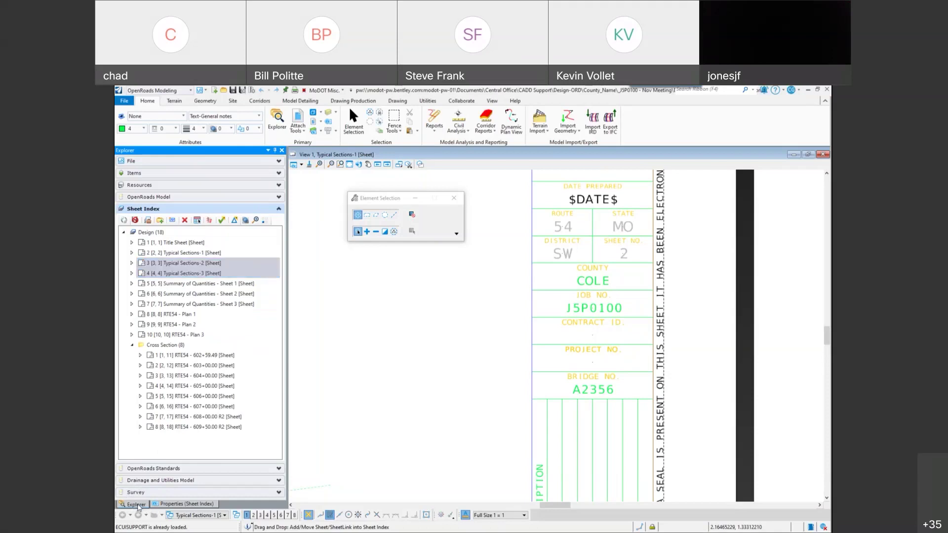
click(168, 504)
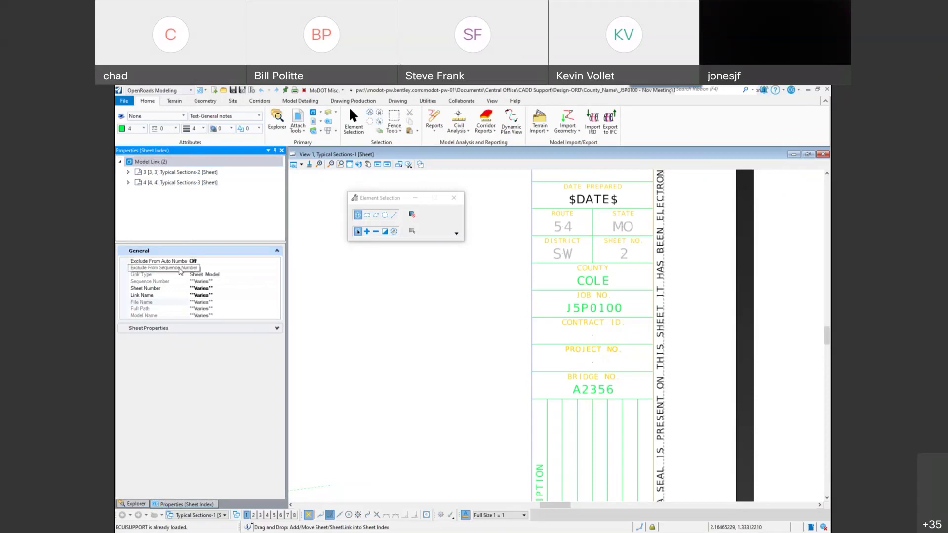
click(258, 263)
click(276, 261)
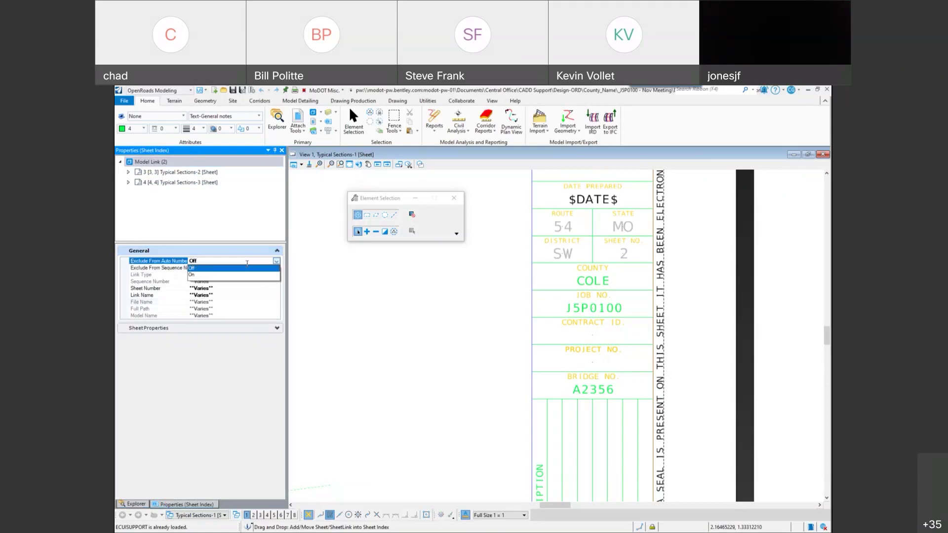
click(200, 275)
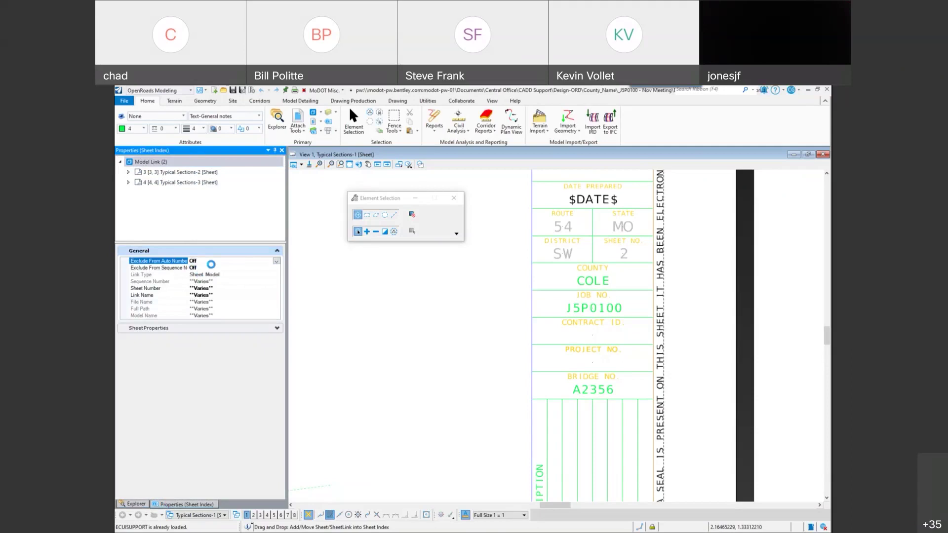
click(208, 269)
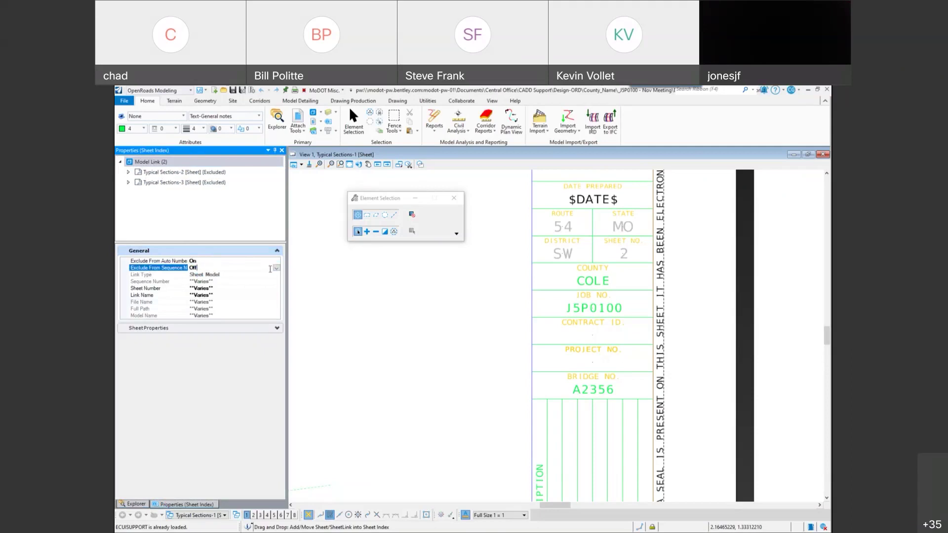
click(206, 270)
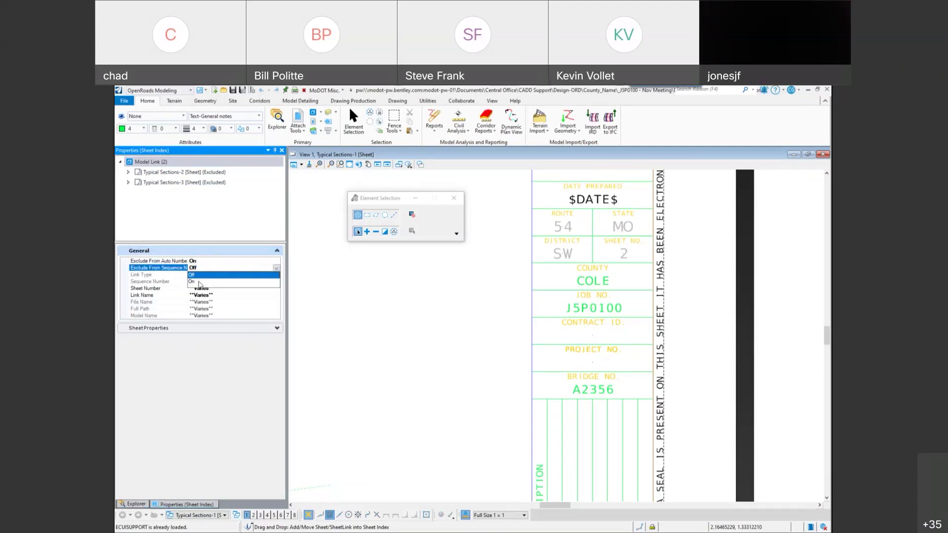
click(200, 281)
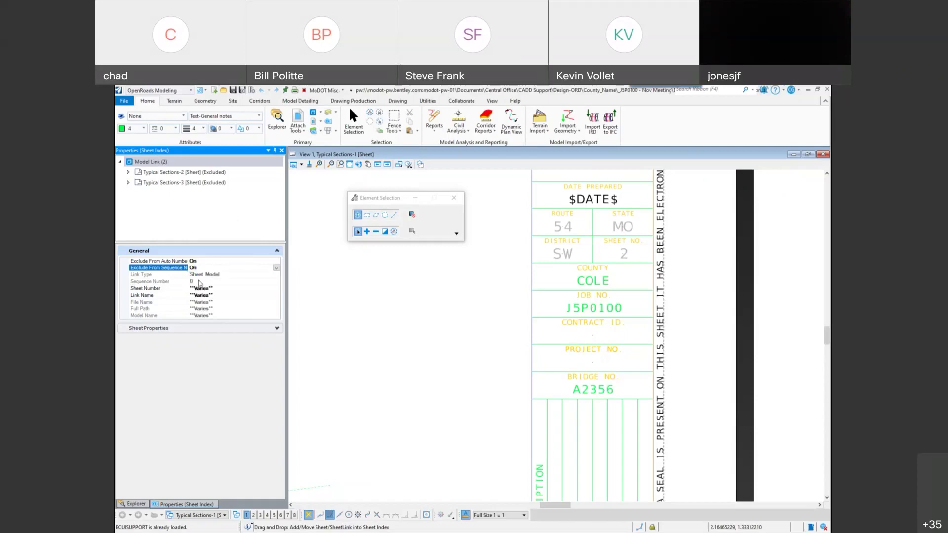
click(136, 505)
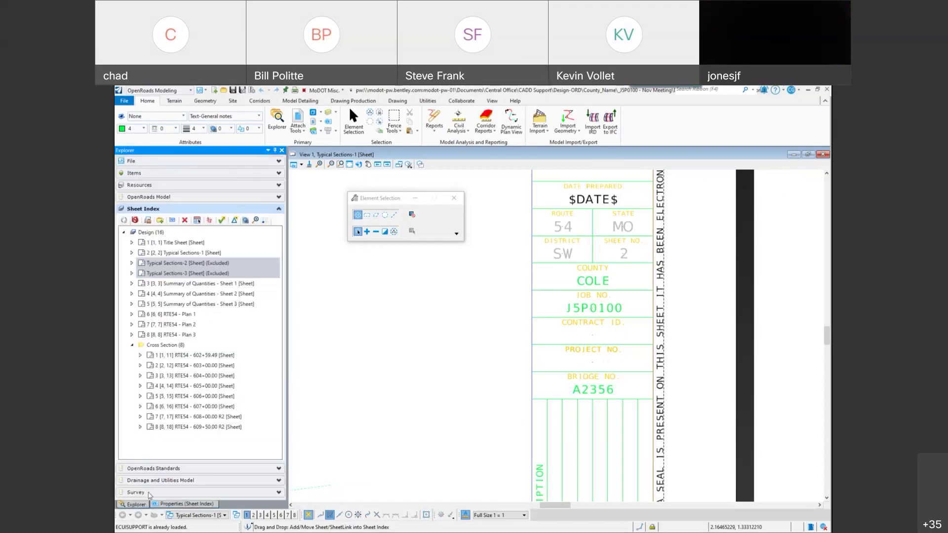
Step: Open the details of Summary of Quantities Sheet 2 and Sheet 3 and exclude both from auto numbering
click(207, 252)
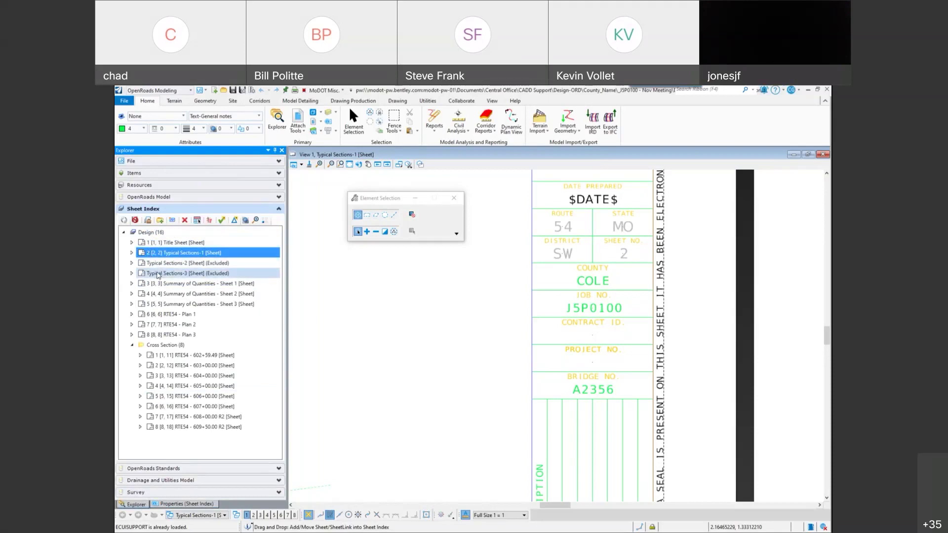
click(193, 296)
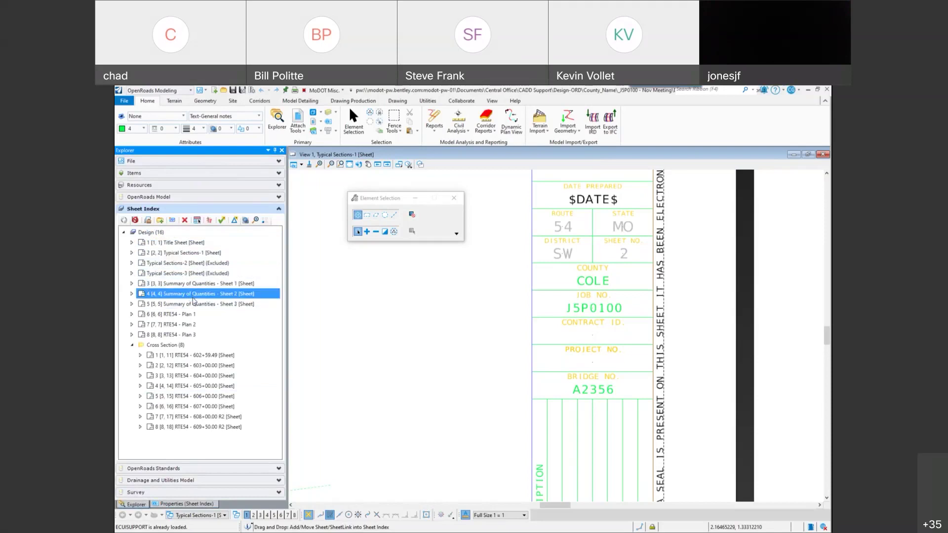
shift+click(197, 305)
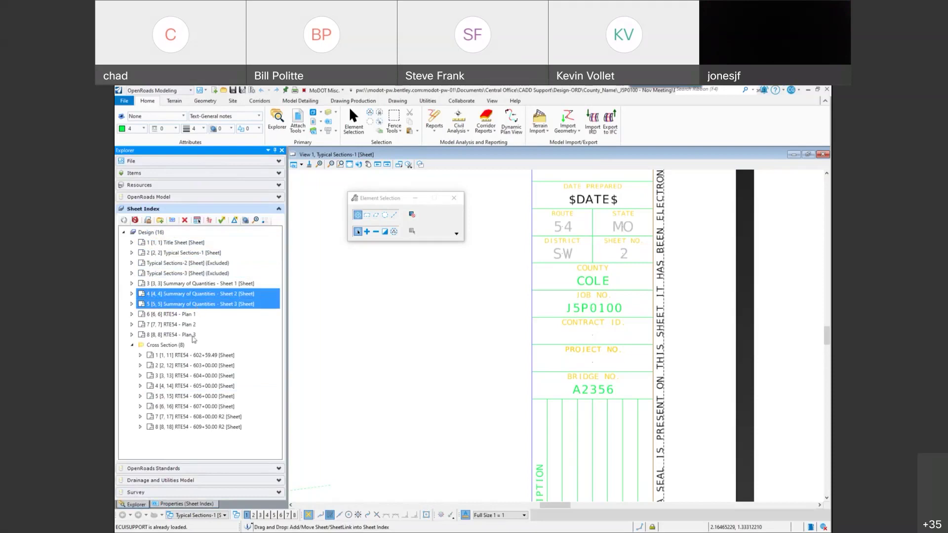
click(139, 506)
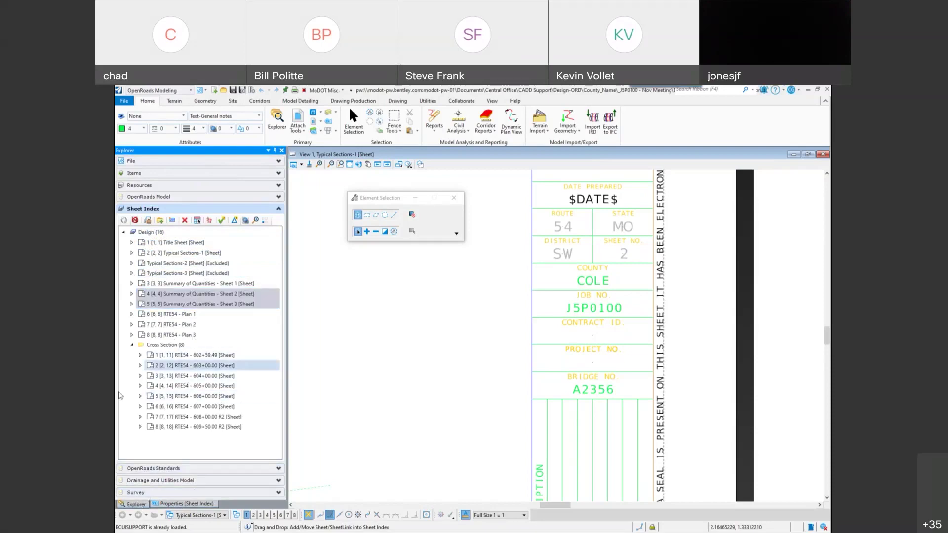
right_click(211, 304)
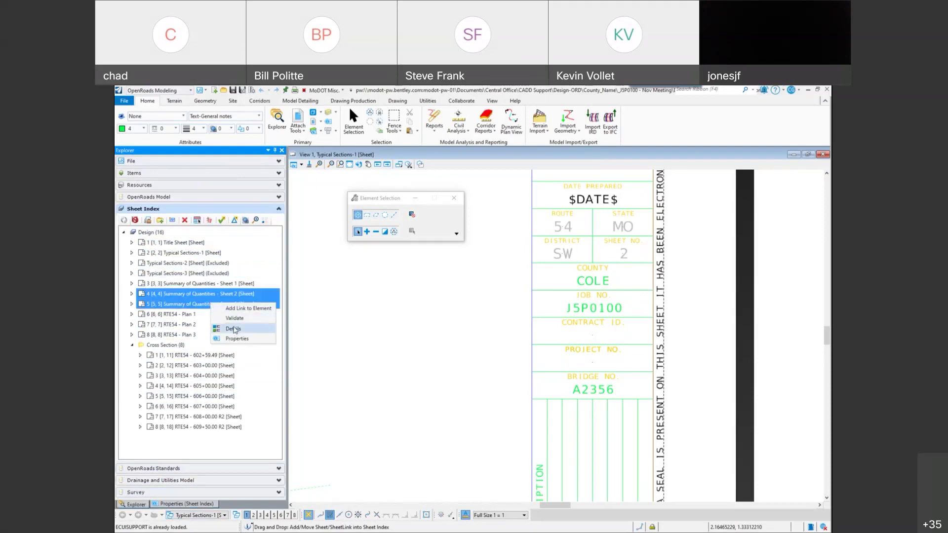
click(235, 330)
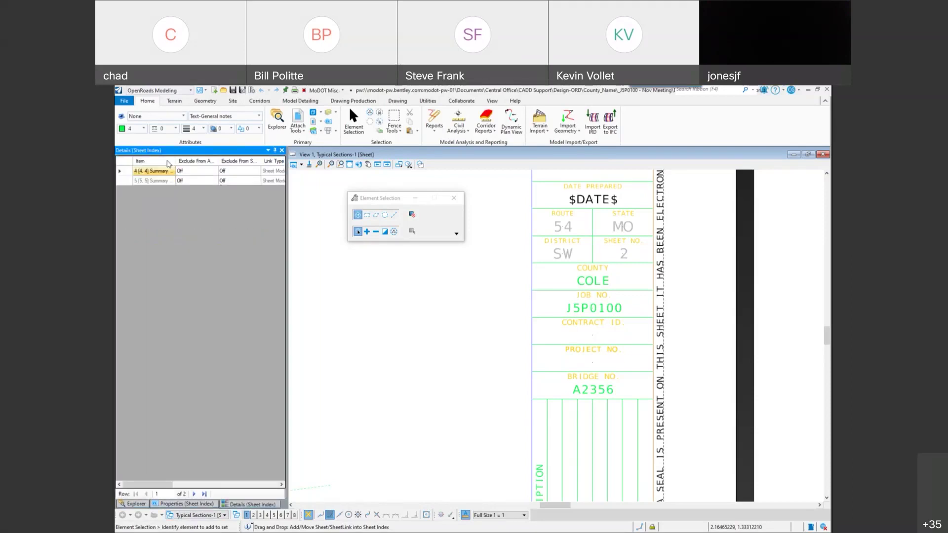
click(207, 175)
click(214, 171)
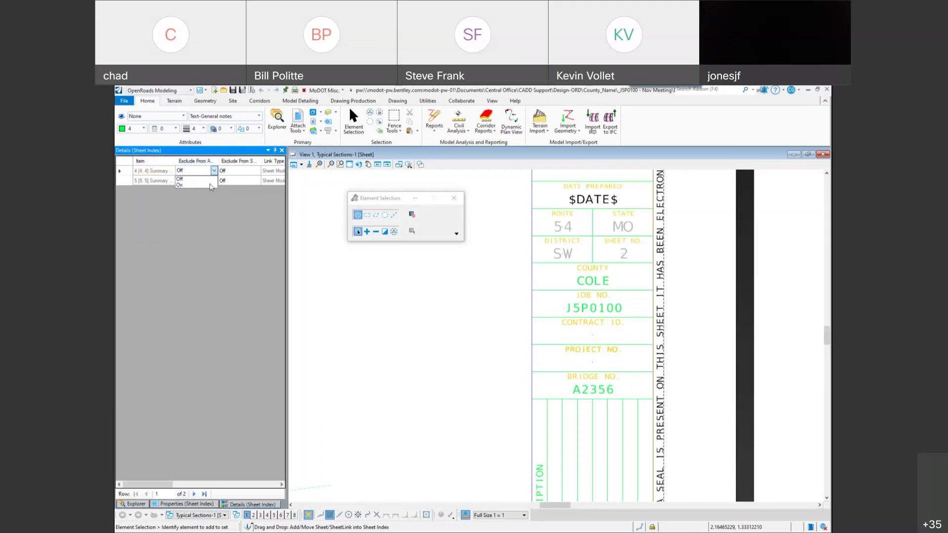
click(209, 185)
click(209, 182)
click(202, 181)
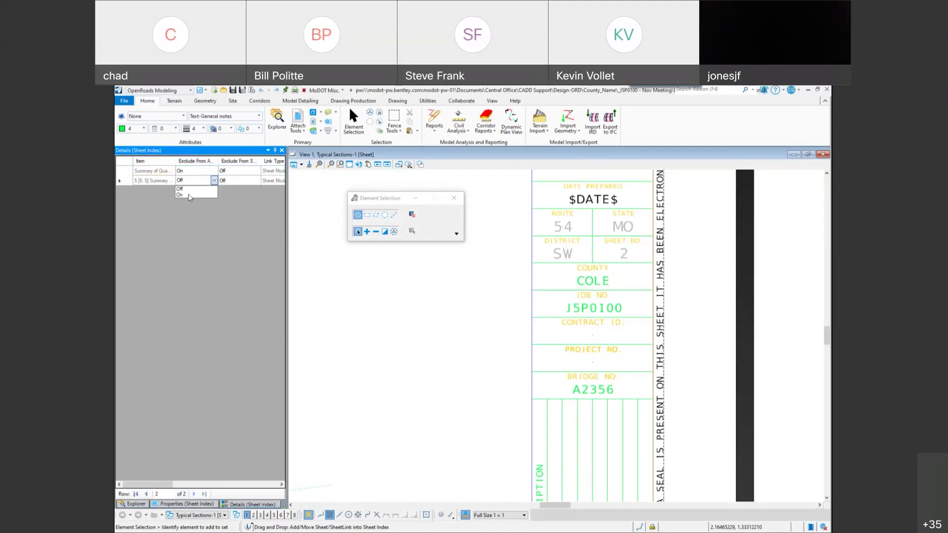
click(189, 195)
Step: Exclude Summary of Quantities Sheet 2 and Sheet 3 from sequence numbering and return to the sheet index
click(256, 172)
click(256, 172)
click(256, 171)
click(236, 185)
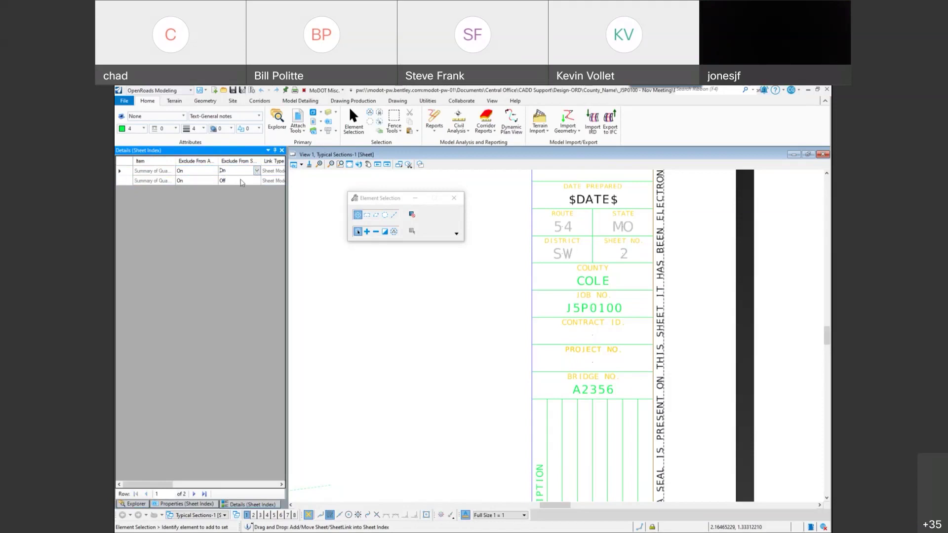
click(256, 182)
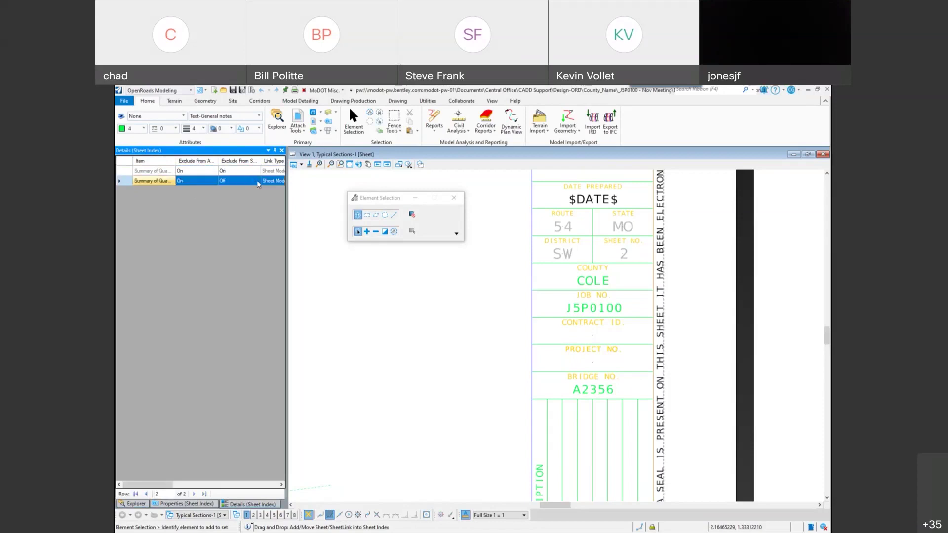
click(257, 182)
click(257, 181)
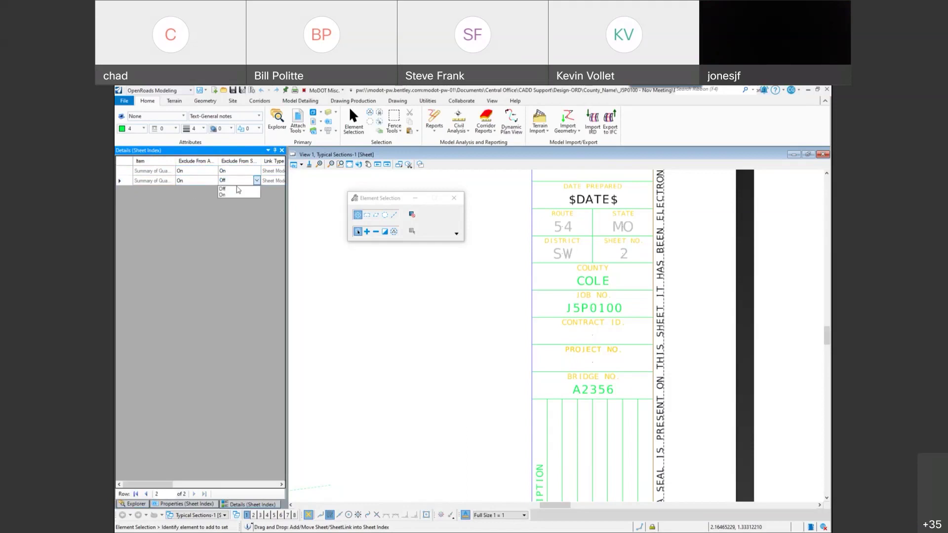
click(227, 195)
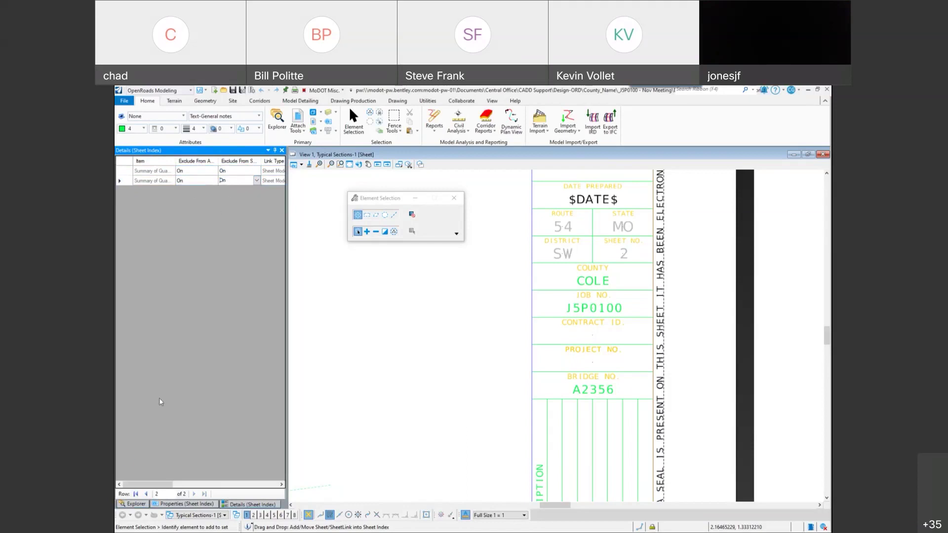
click(137, 505)
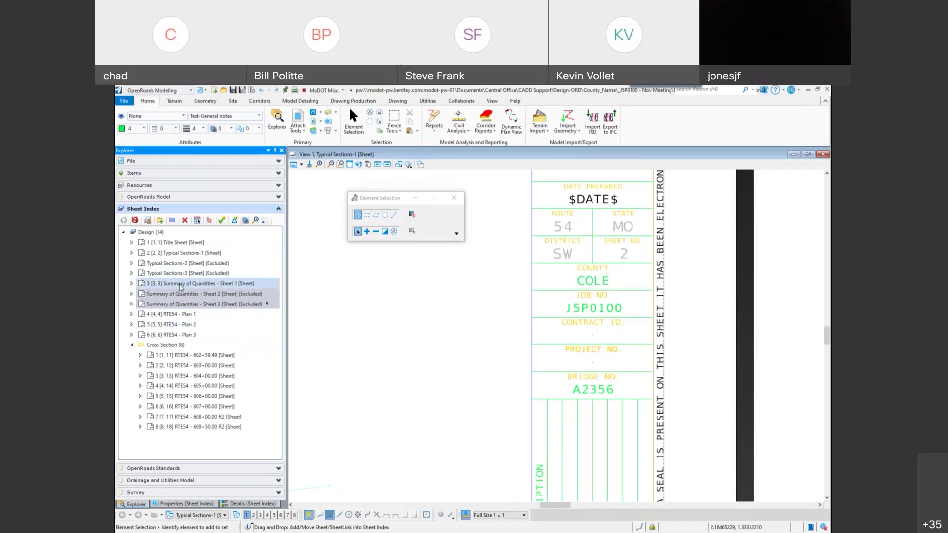
Step: Open the Summary of Quantities Sheet 1 sheet from the index, checking in Design.dgnws and the checked-out sheet files
click(180, 285)
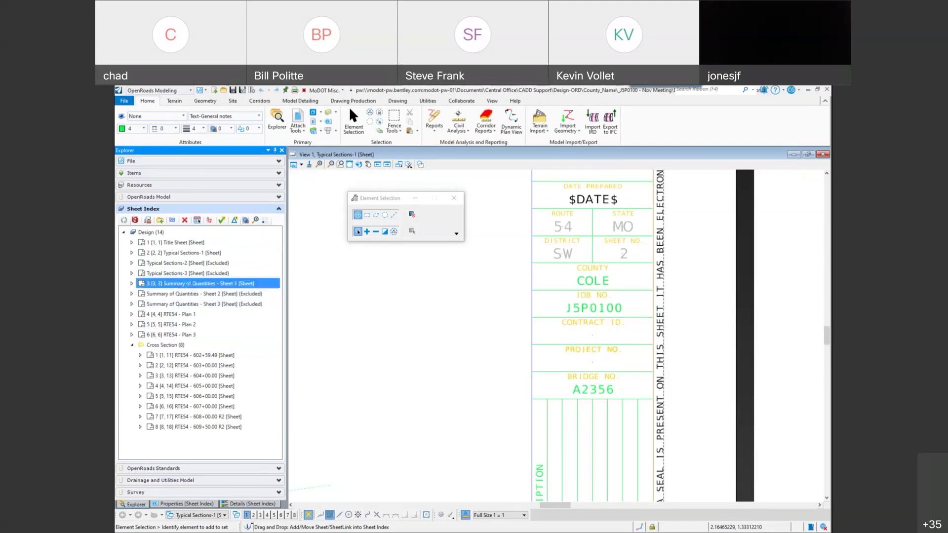
double_click(190, 286)
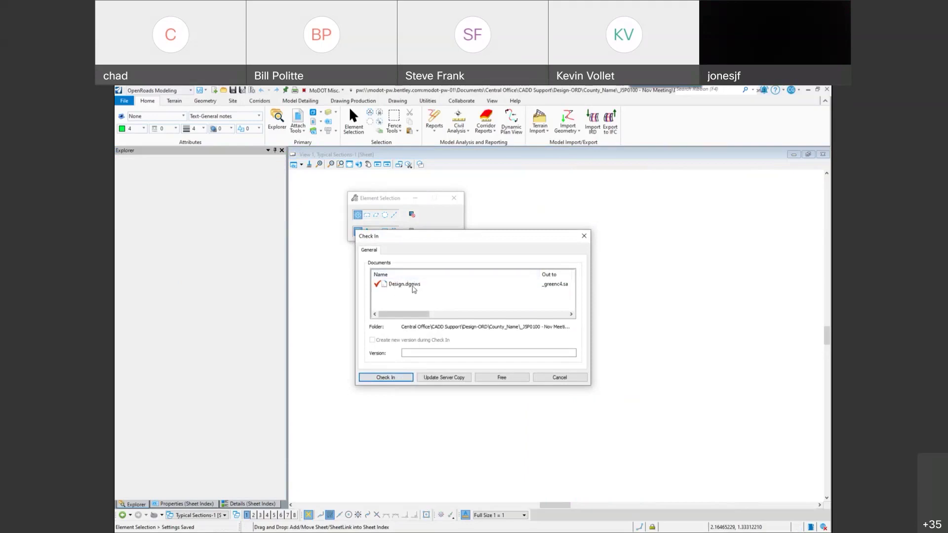
click(391, 376)
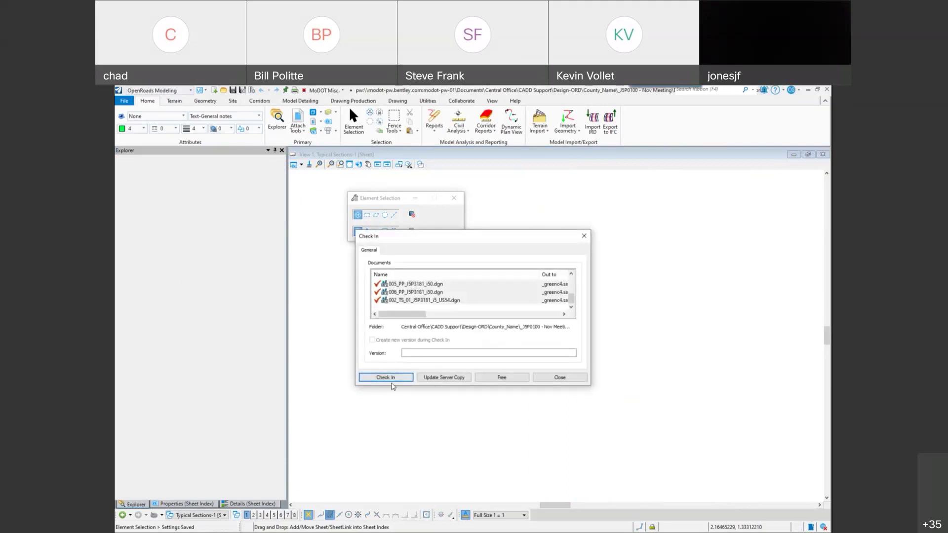
click(395, 379)
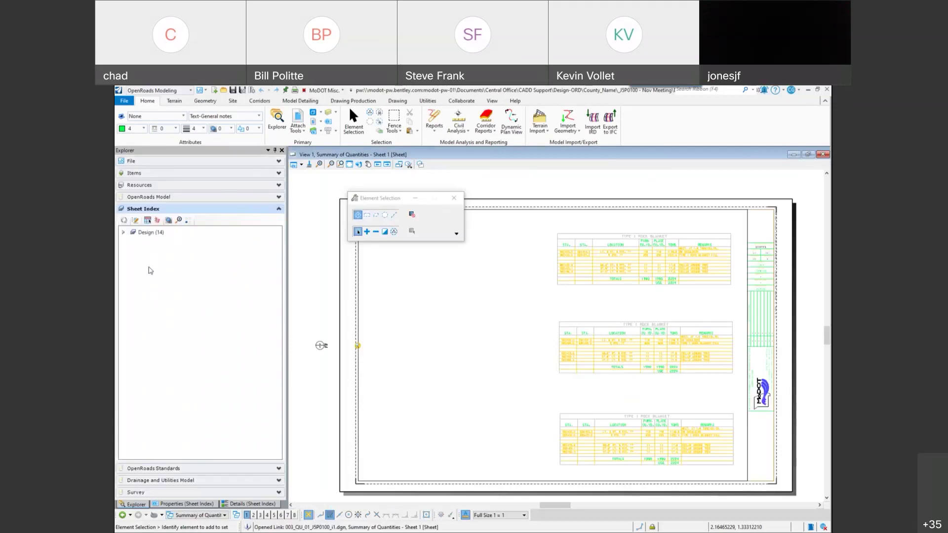
Step: Make the Design sheet index editable again and update its sheet model properties
double_click(147, 232)
click(135, 220)
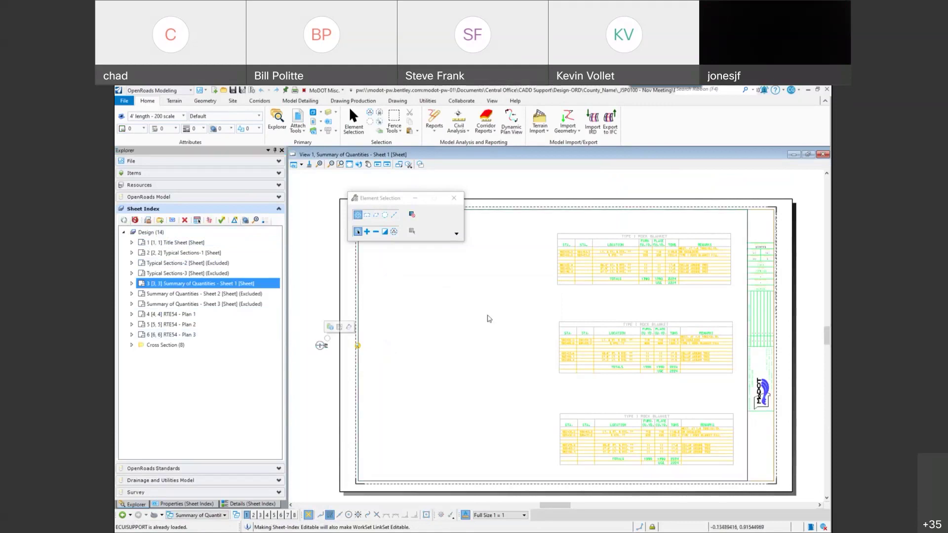
scroll(782, 265, up, 5)
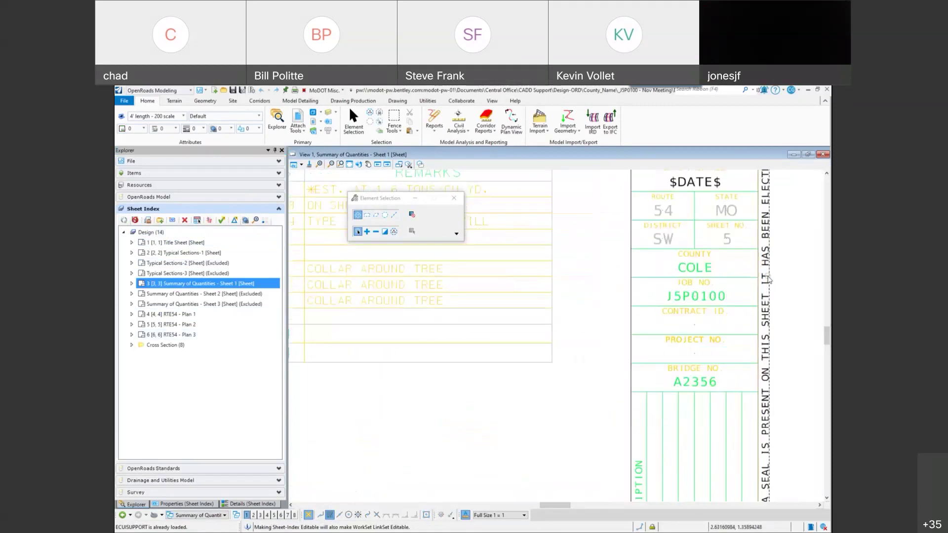
click(149, 233)
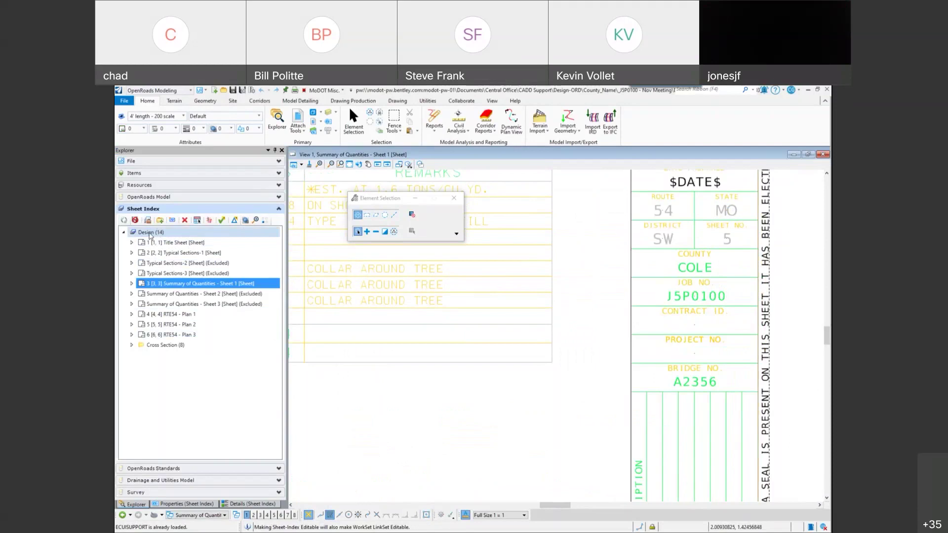
right_click(154, 235)
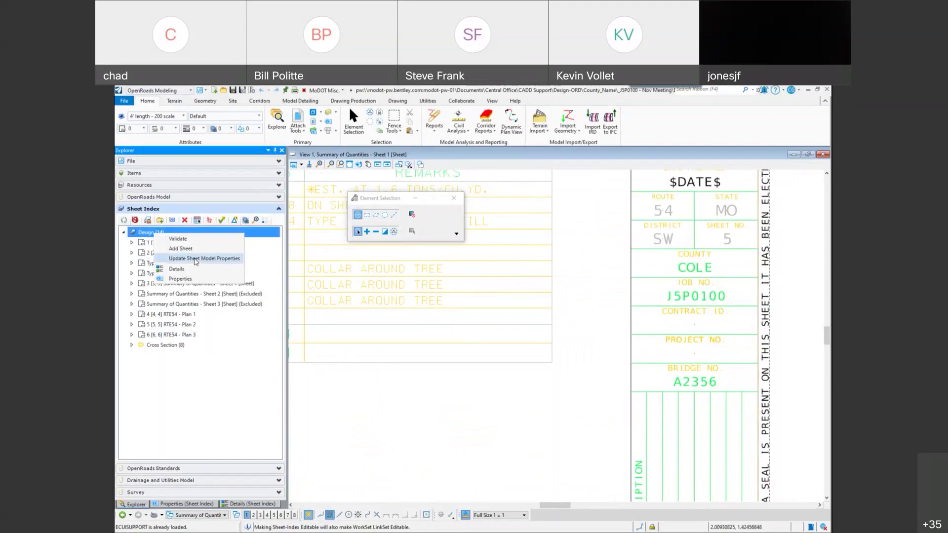
click(196, 259)
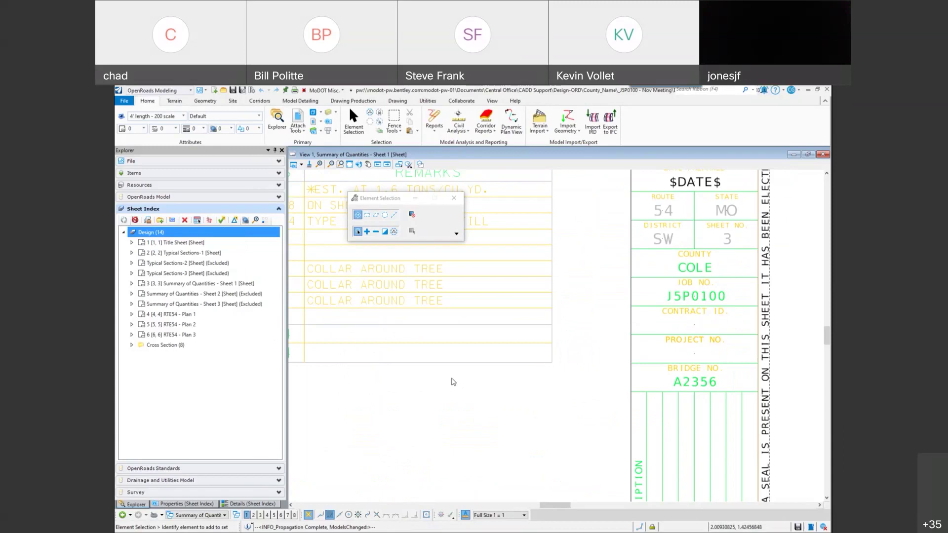
Step: Review the Summary of Quantities models and their sheet numbers in the file's model list, widening the names to read them fully
click(388, 198)
drag(388, 198, 390, 210)
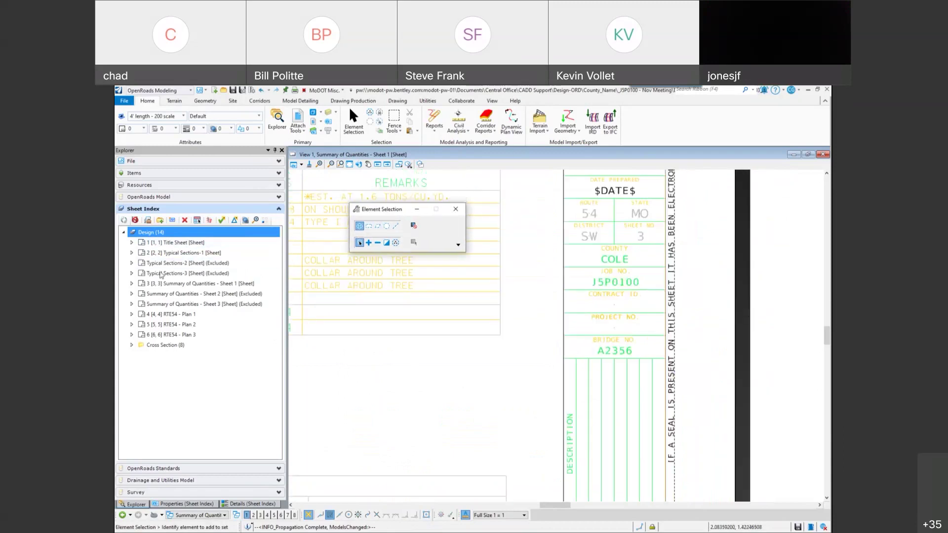
click(172, 296)
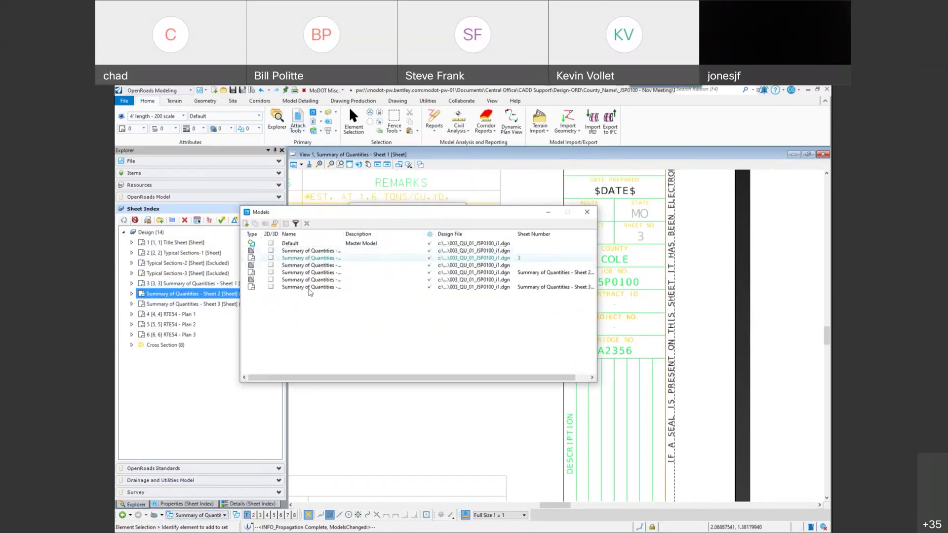
drag(345, 237, 399, 238)
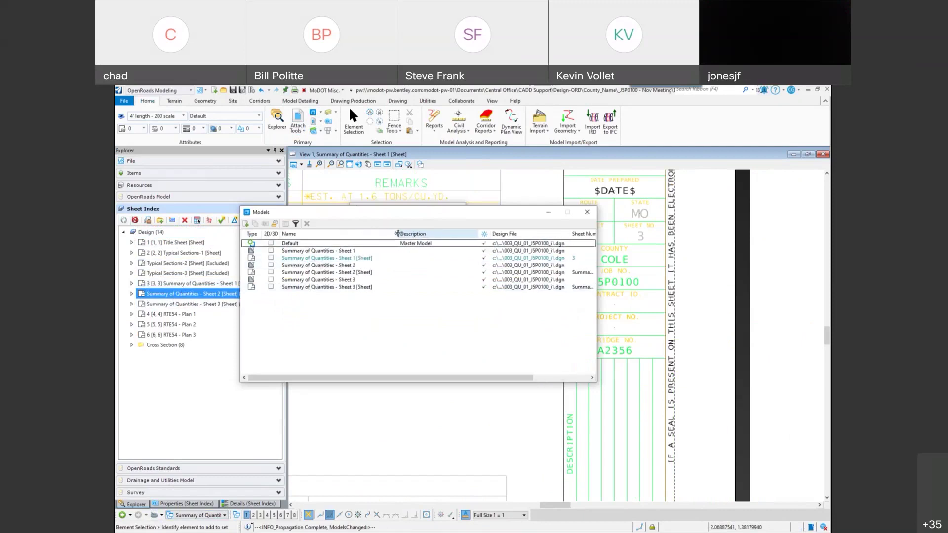
click(587, 213)
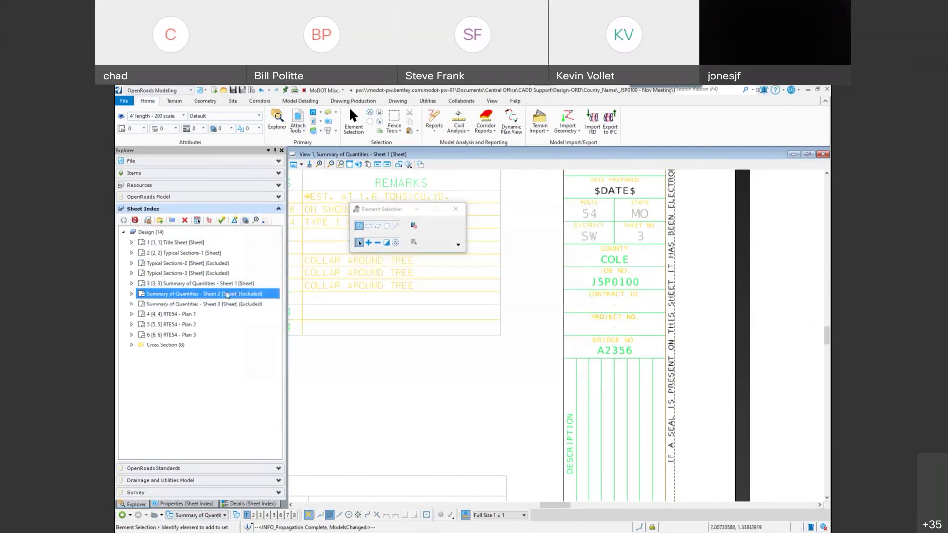
Step: Open Summary of Quantities Sheet 2 and replace the oversized sheet number text in its title block with 3
click(191, 285)
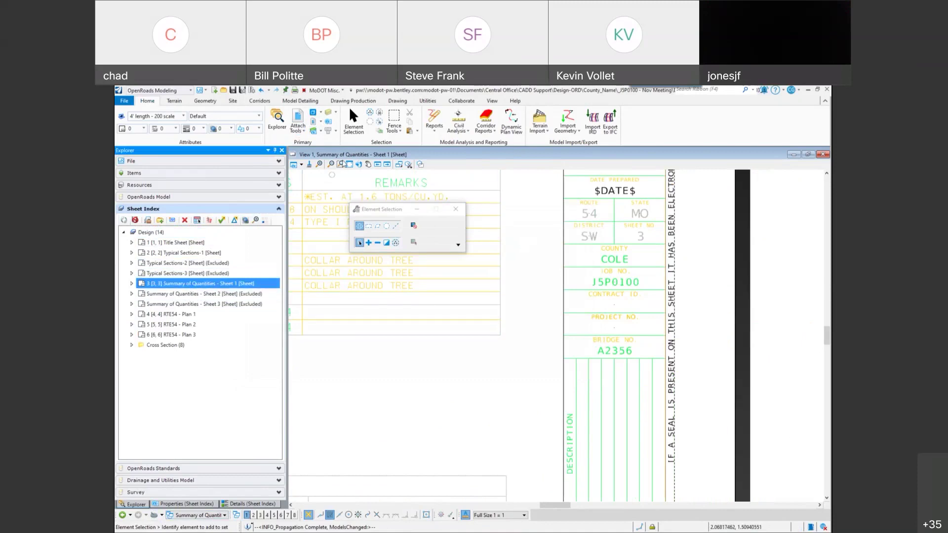
double_click(214, 294)
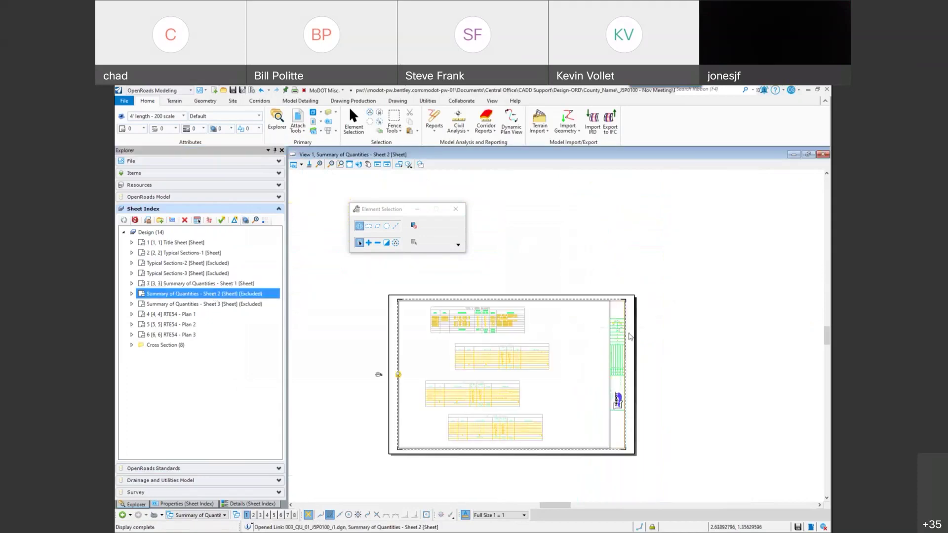
scroll(631, 336, up, 9)
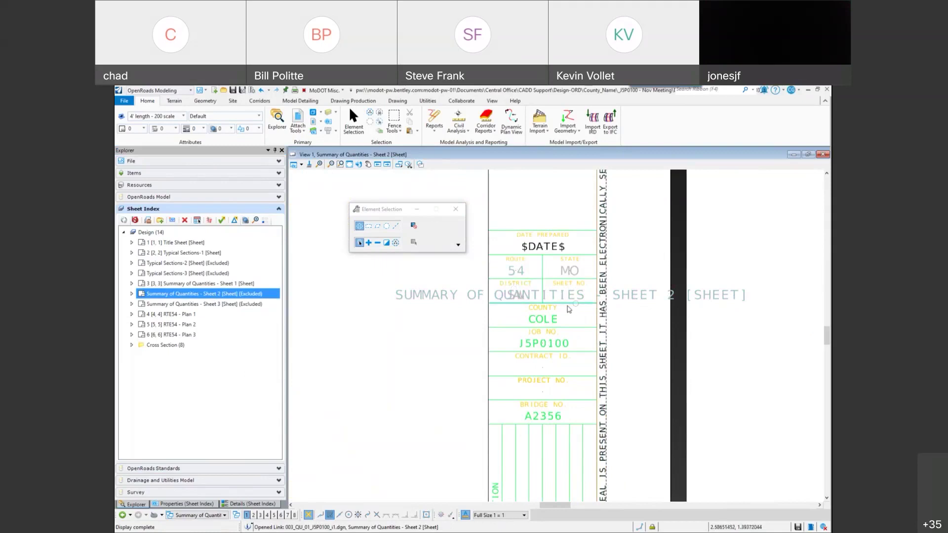
mouse_move(548, 320)
mouse_move(624, 299)
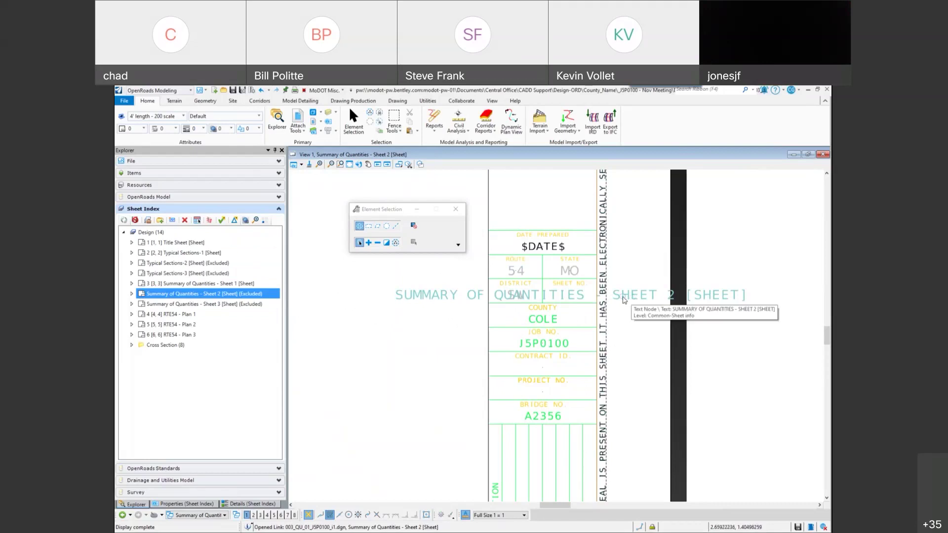
click(624, 298)
double_click(624, 298)
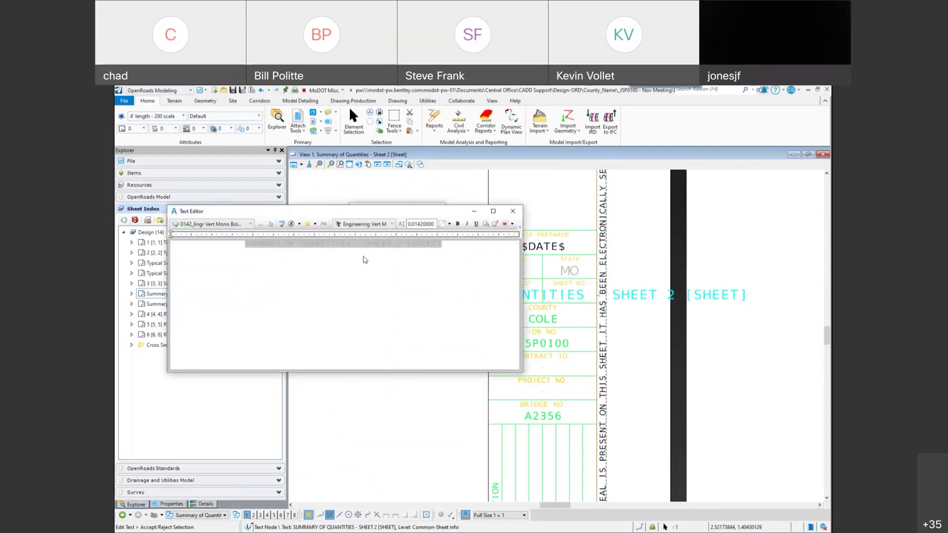
text(3)
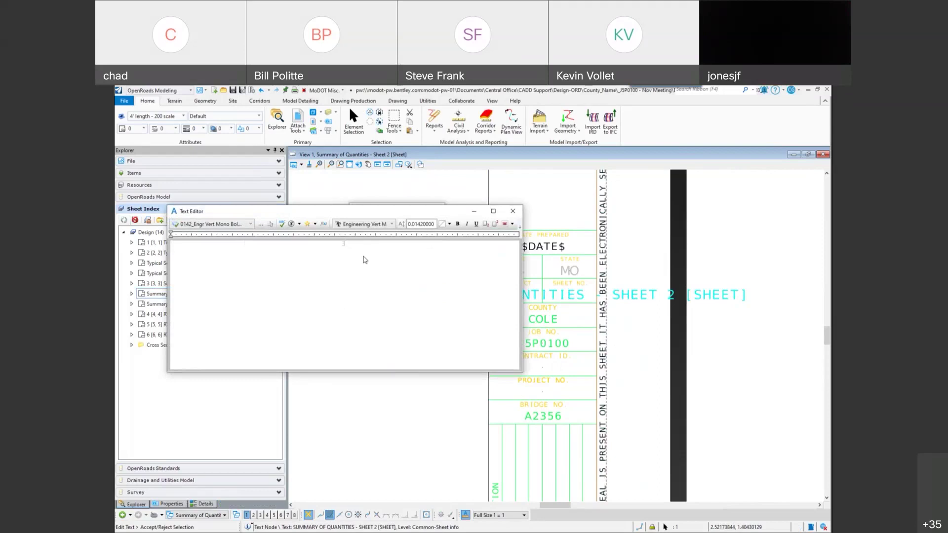
click(651, 253)
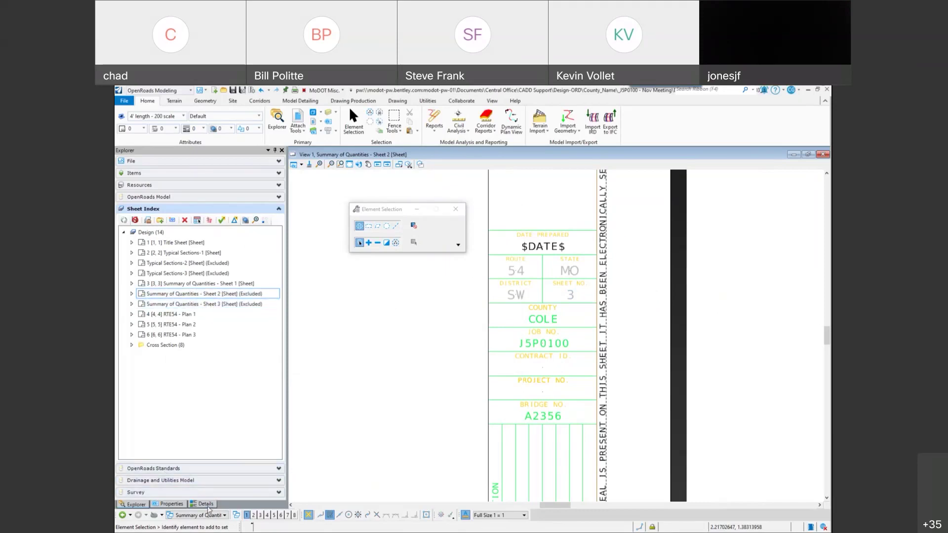
Step: Open Summary of Quantities Sheet 3, set its sheet number to 3 in the index details, and return to the sheet index
click(208, 307)
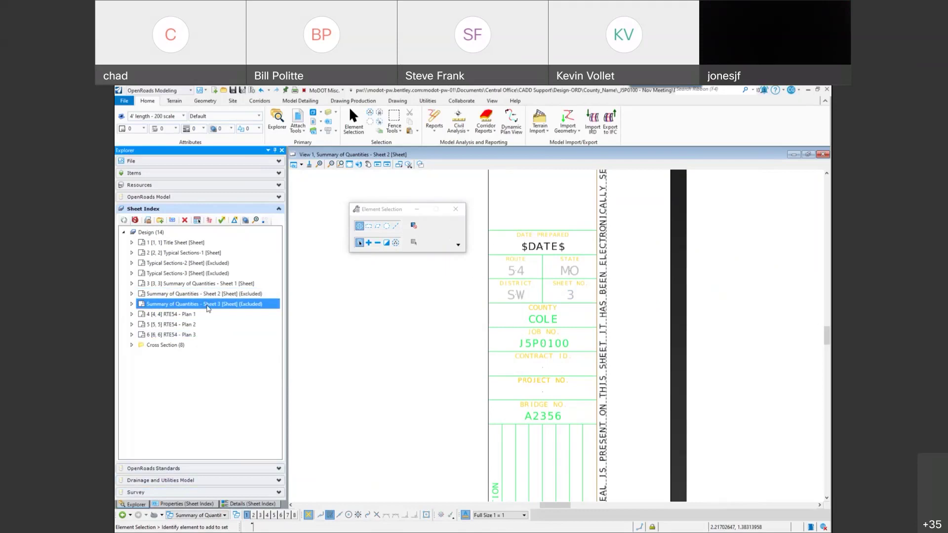
double_click(208, 309)
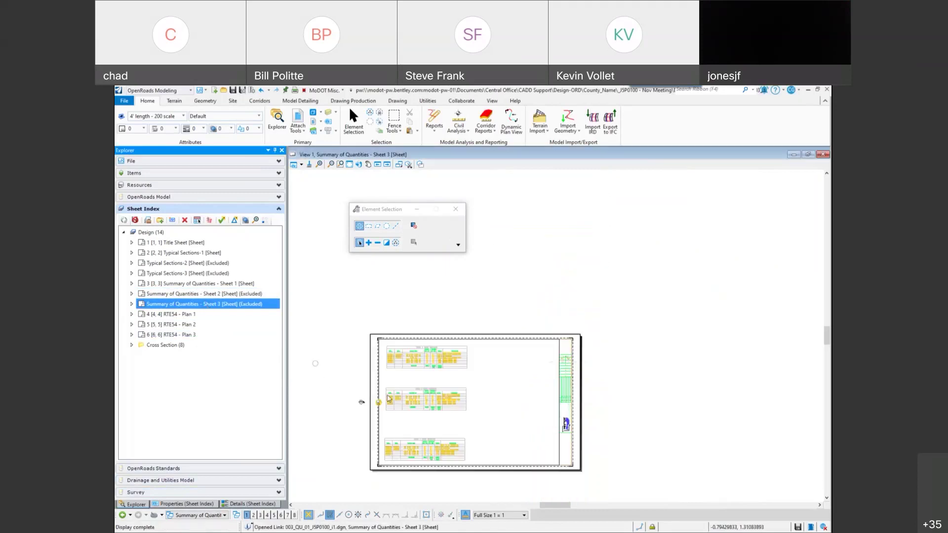
scroll(553, 374, up, 3)
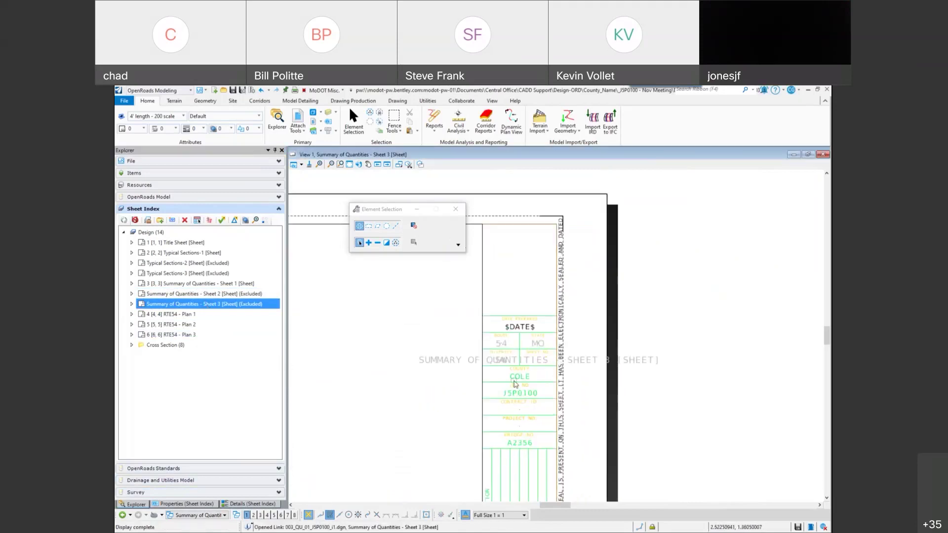
click(236, 504)
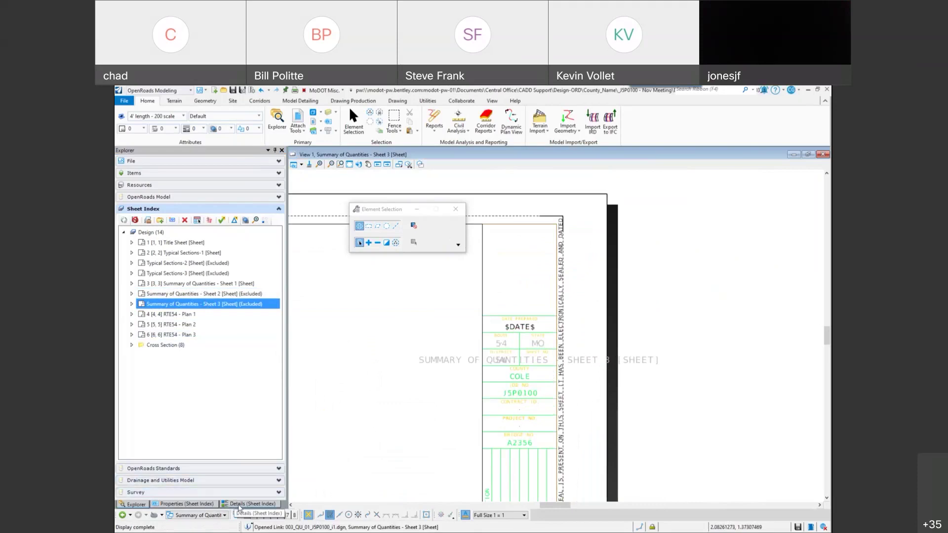
drag(166, 484, 221, 491)
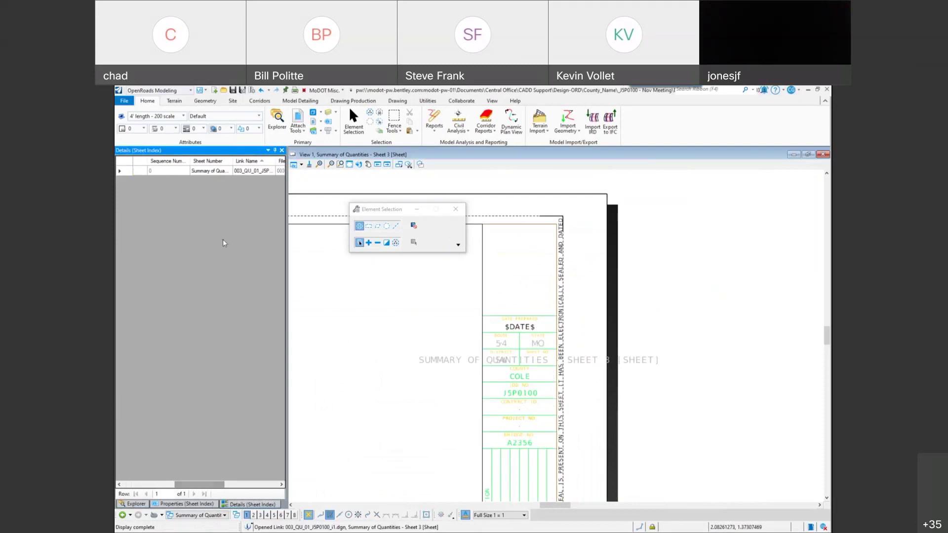
click(205, 173)
text(3)
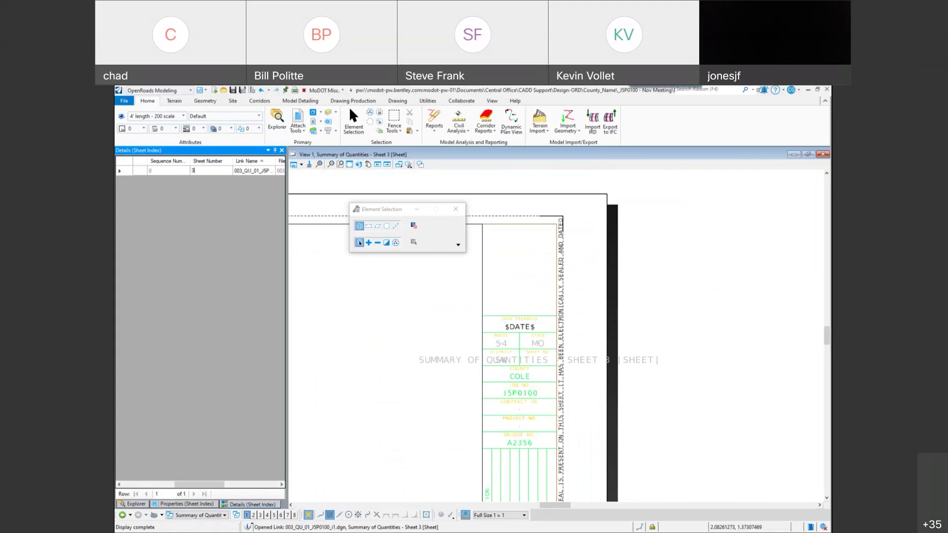
key(Return)
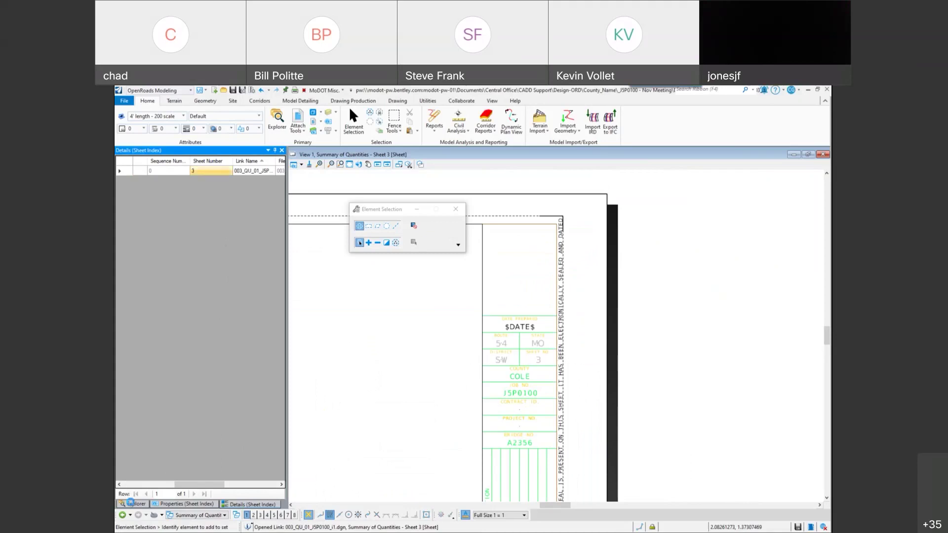
click(136, 505)
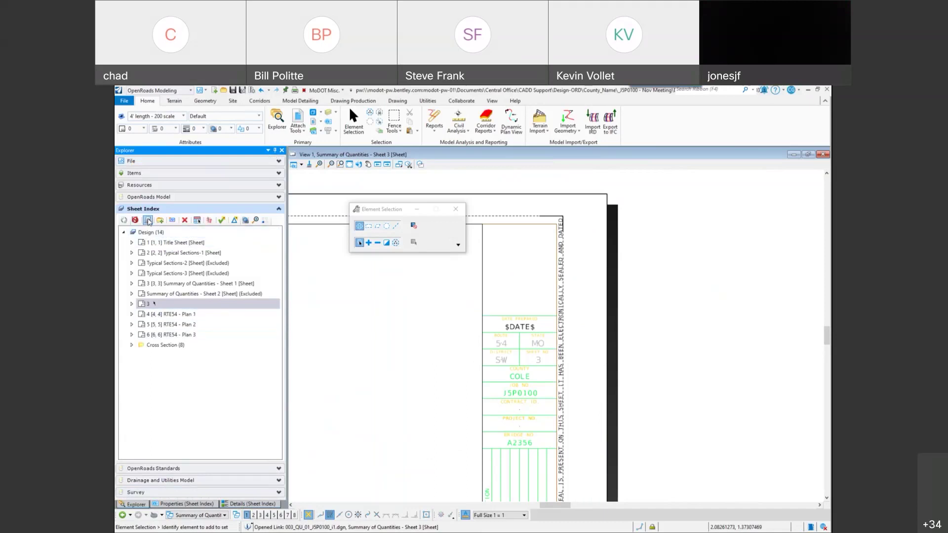
Step: Inspect the sheet number in the title block of Summary of Quantities Sheet 3 and fit the whole sheet in the view
scroll(530, 352, up, 2)
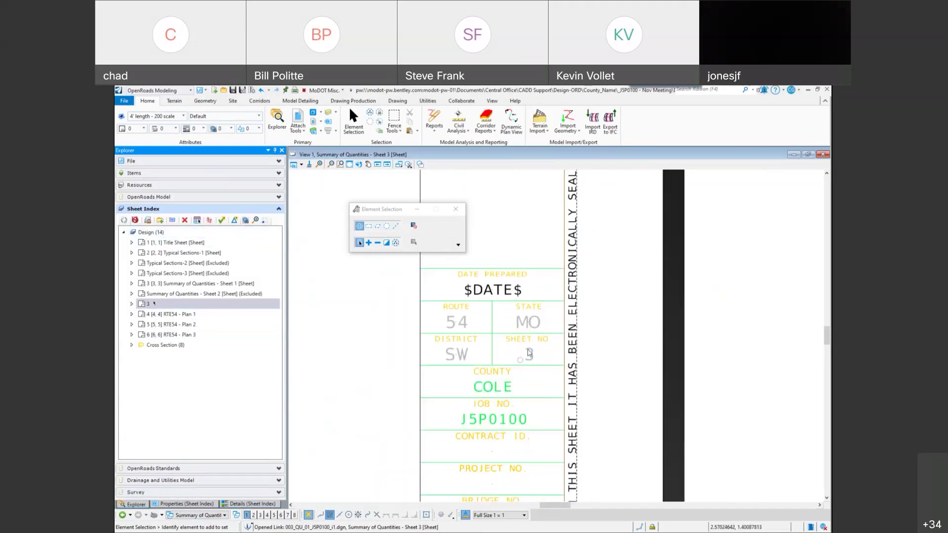
mouse_move(530, 358)
click(184, 294)
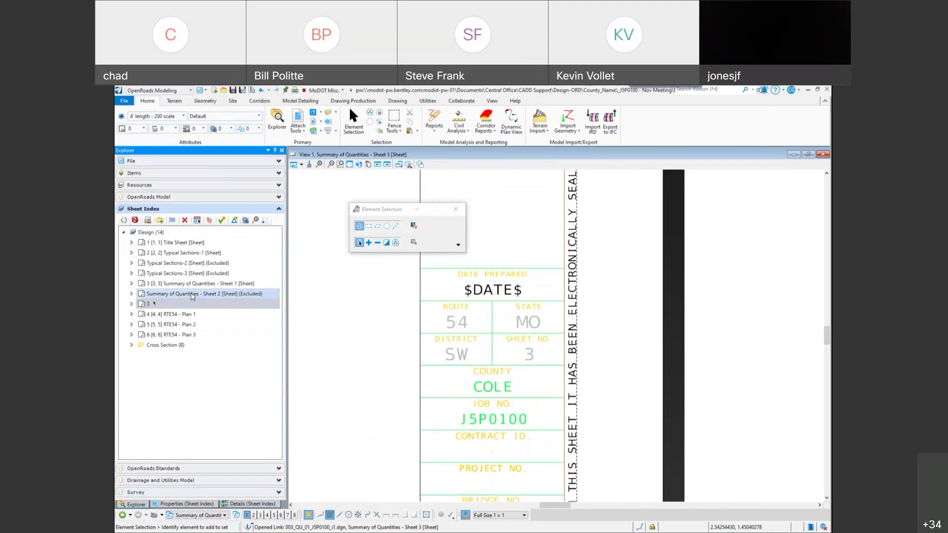
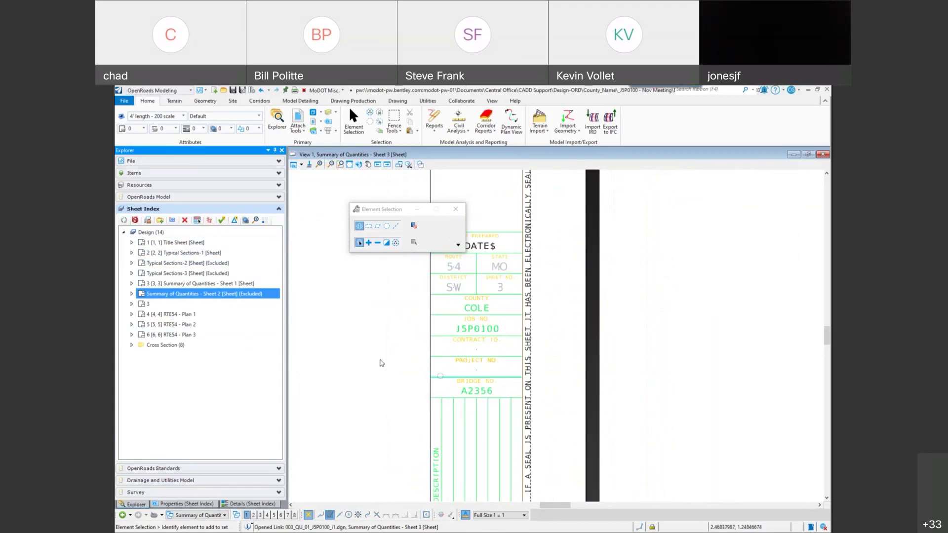
scroll(355, 355, down, 1)
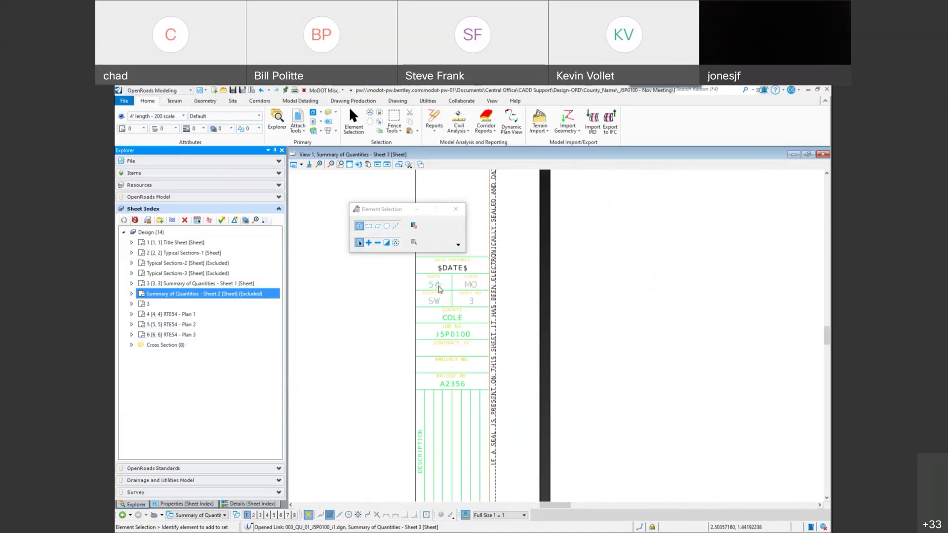
mouse_move(438, 290)
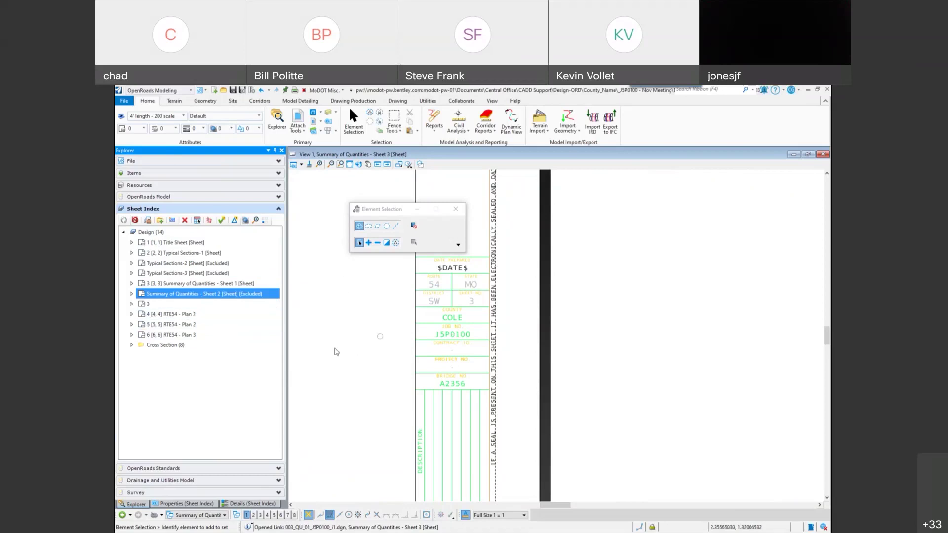
click(349, 165)
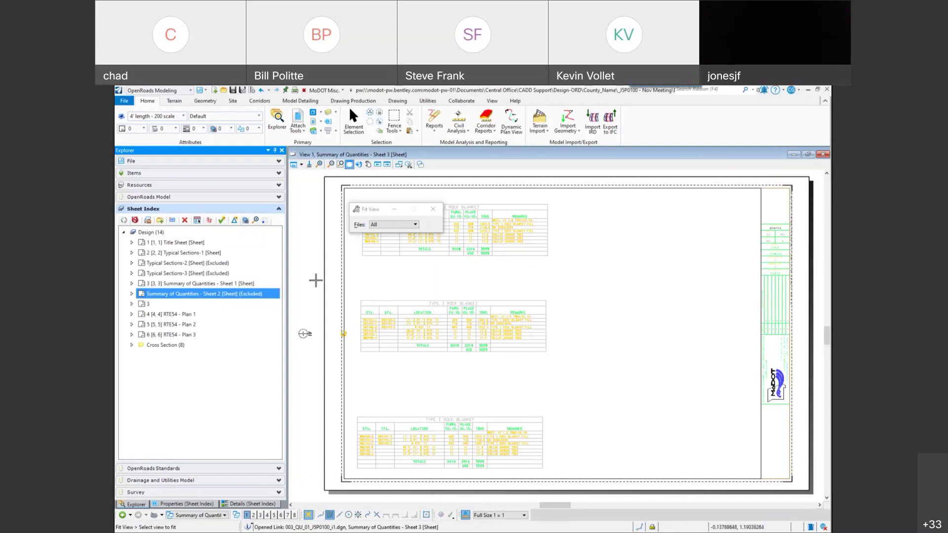
click(433, 209)
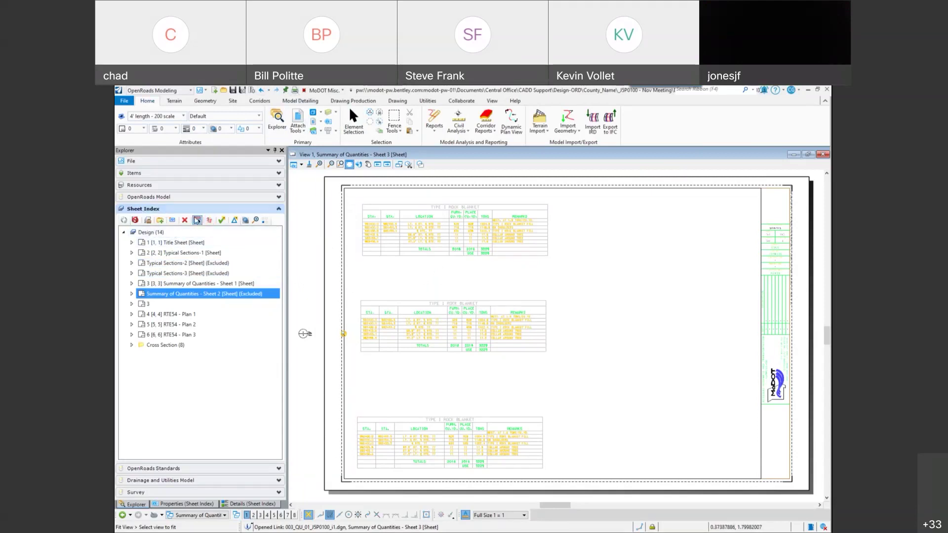
Step: Start printing Summary of Quantities Sheet 3 to a PDF file with the MoDOT PDF - Sheet printer, without a document creation wizard
click(294, 92)
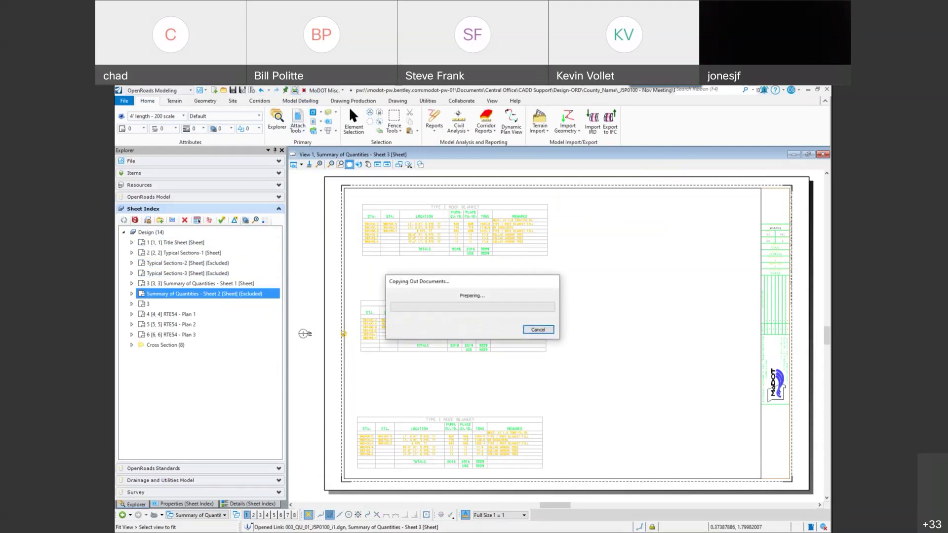
drag(329, 169, 505, 214)
drag(492, 203, 487, 200)
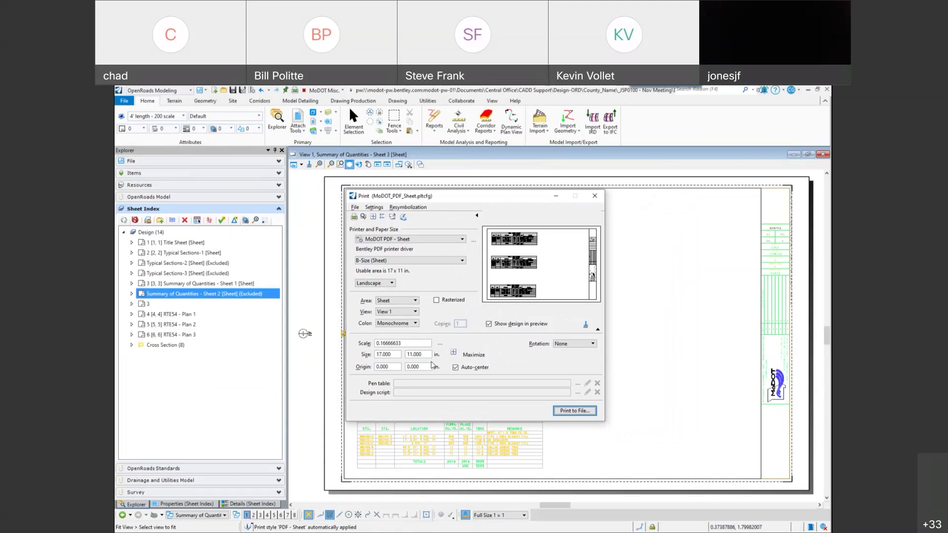
click(571, 411)
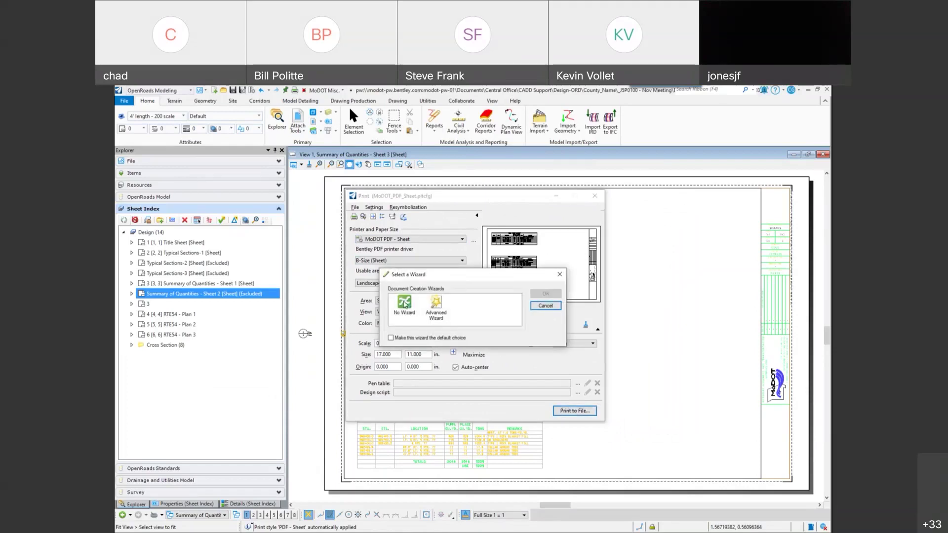
click(546, 296)
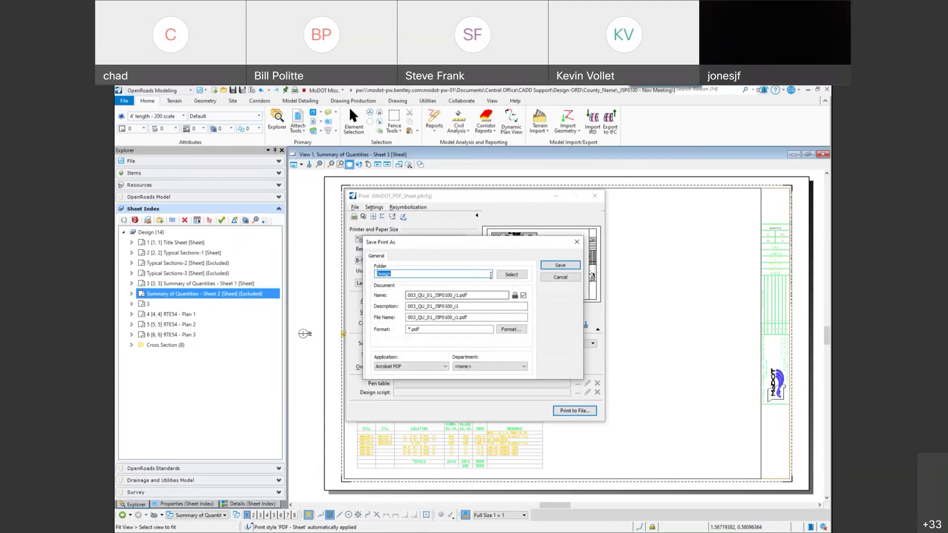
Step: Choose the 03_Quantities folder under Plan_Sheets as the destination and save the print there as 003_QU_01_JSP0100_i1.pdf
click(511, 274)
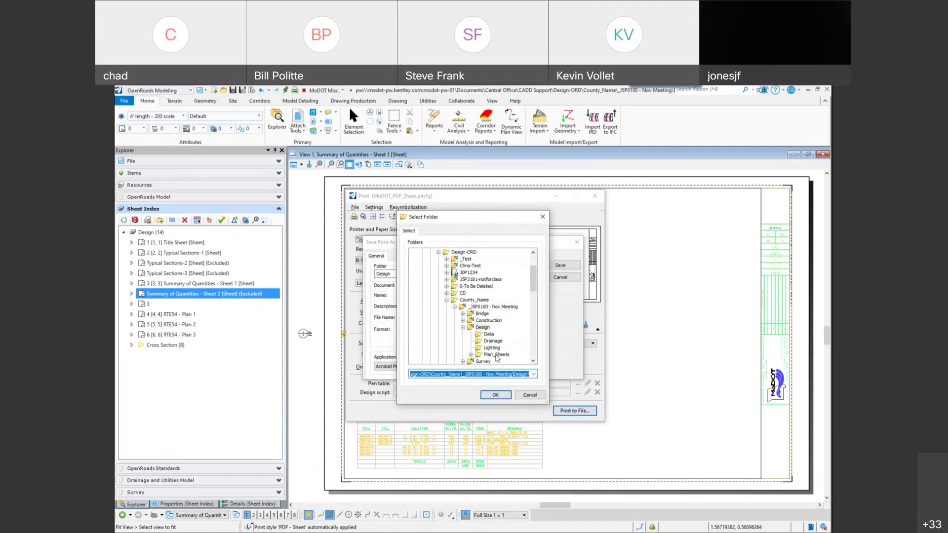
click(471, 355)
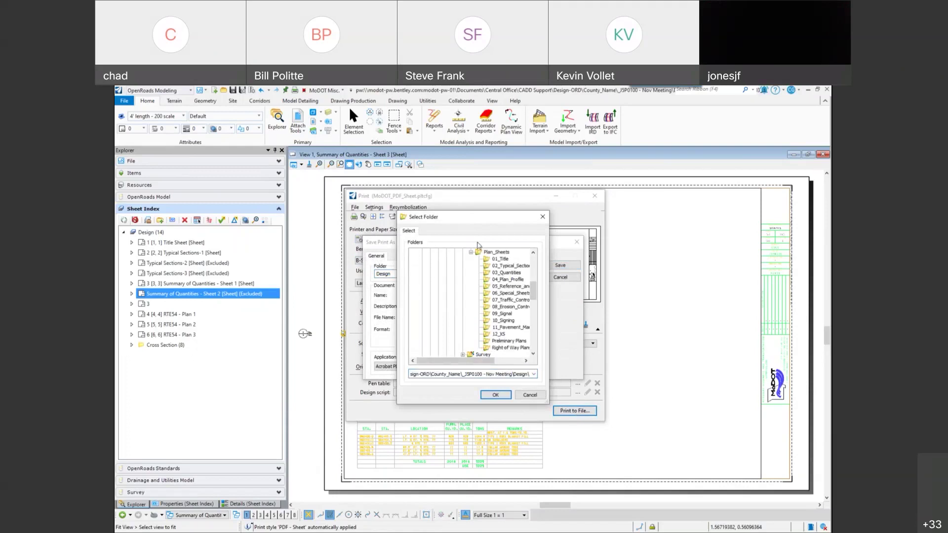
drag(481, 221, 495, 241)
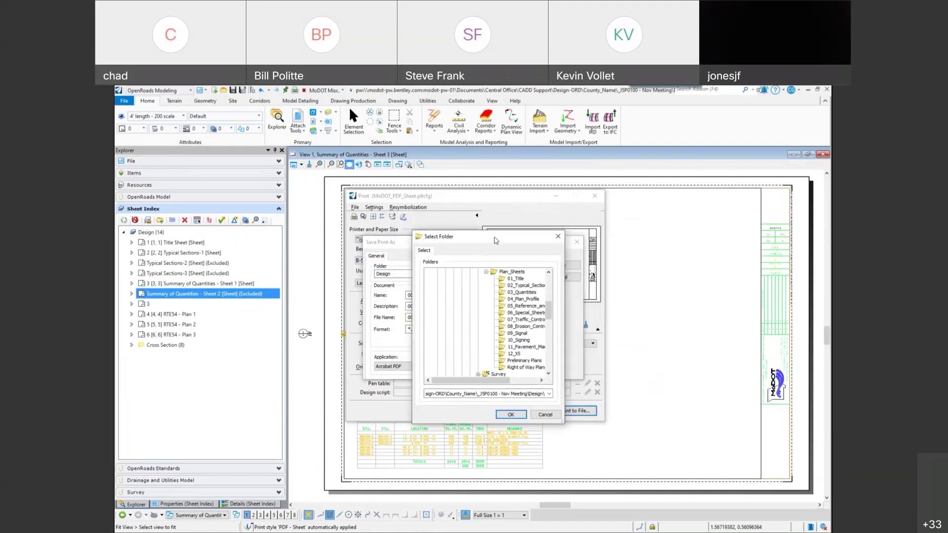
click(522, 293)
click(514, 415)
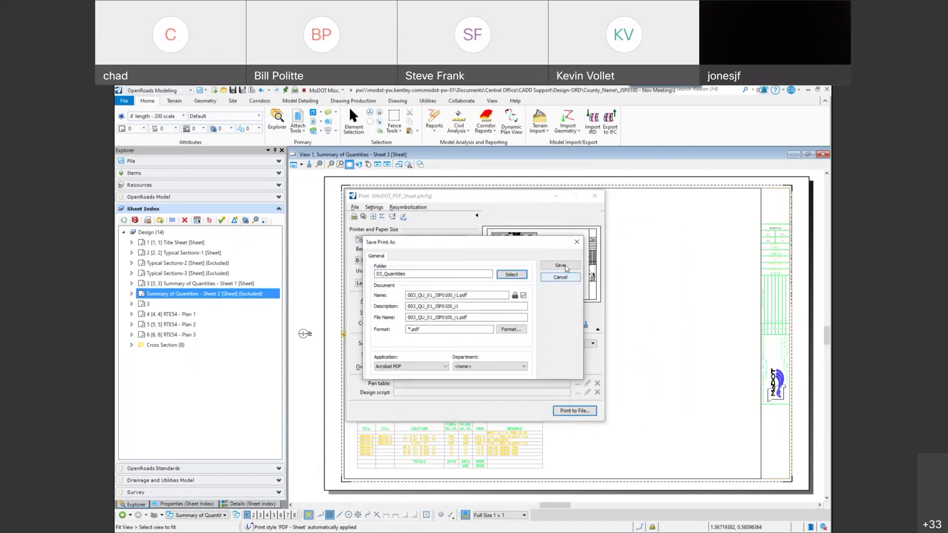
click(565, 266)
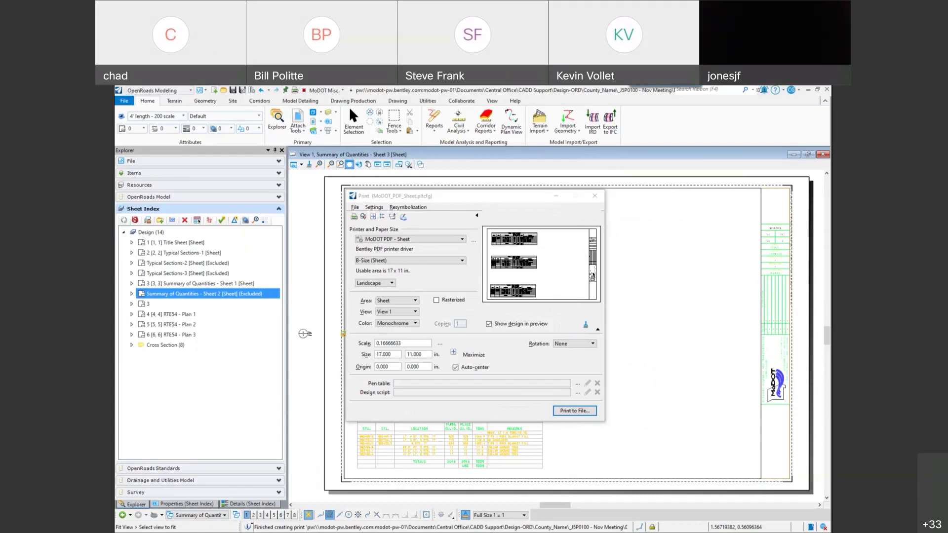
Step: Switch to ProjectWise Explorer, open 003_QU_01_JSP0100_i1.pdf to review the printed sheet, and close it, freeing the document
key(alt+Tab)
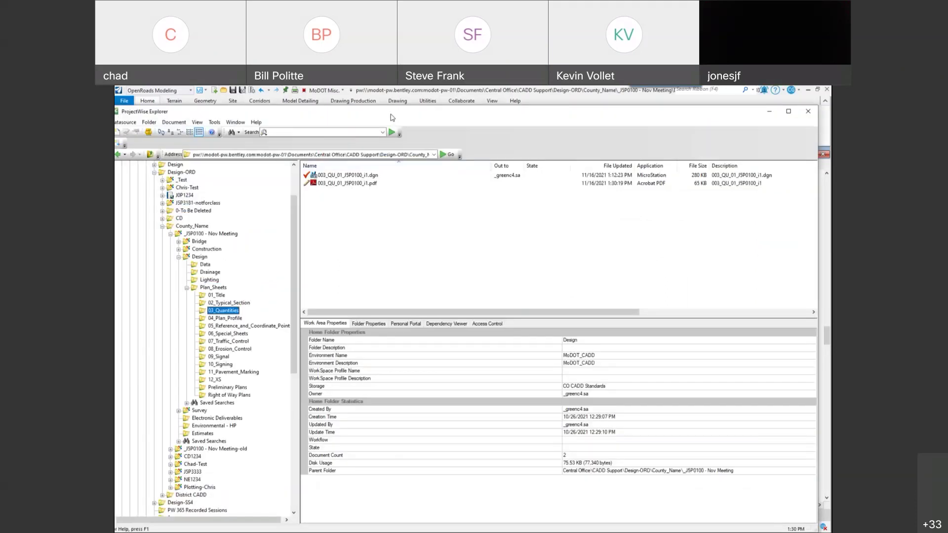
drag(392, 117, 390, 119)
double_click(348, 184)
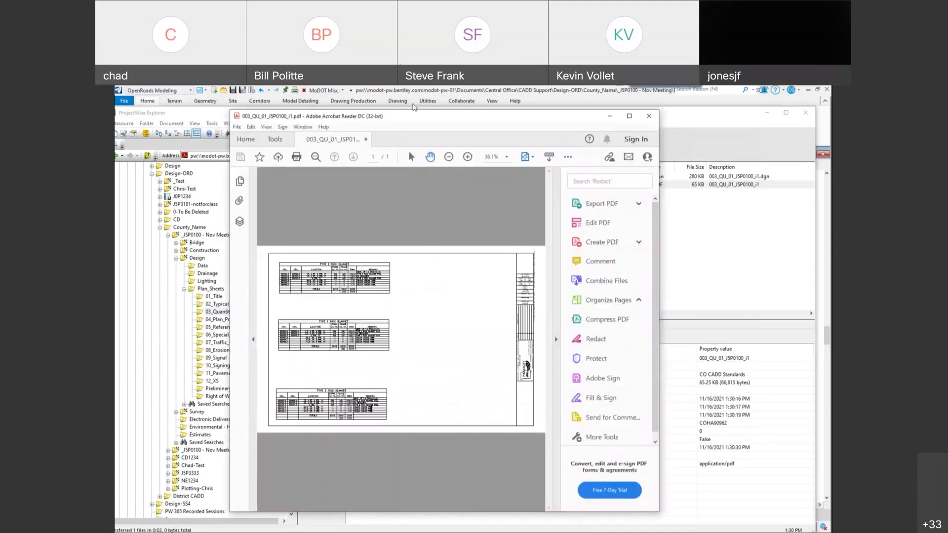
double_click(387, 119)
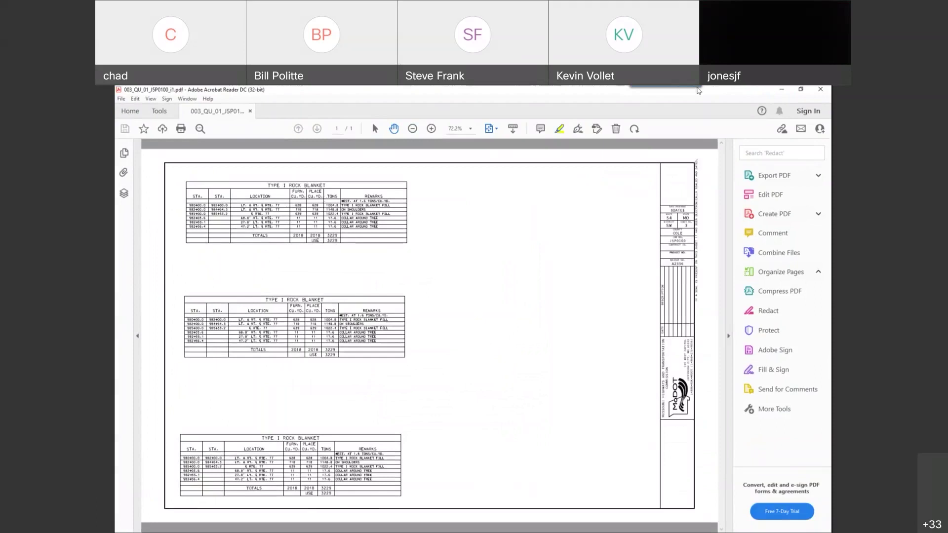
click(821, 90)
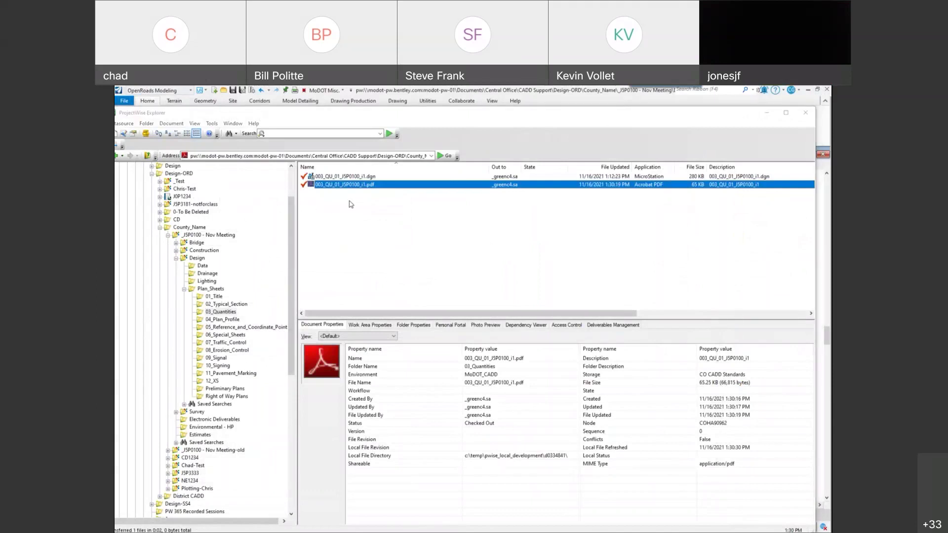
click(489, 391)
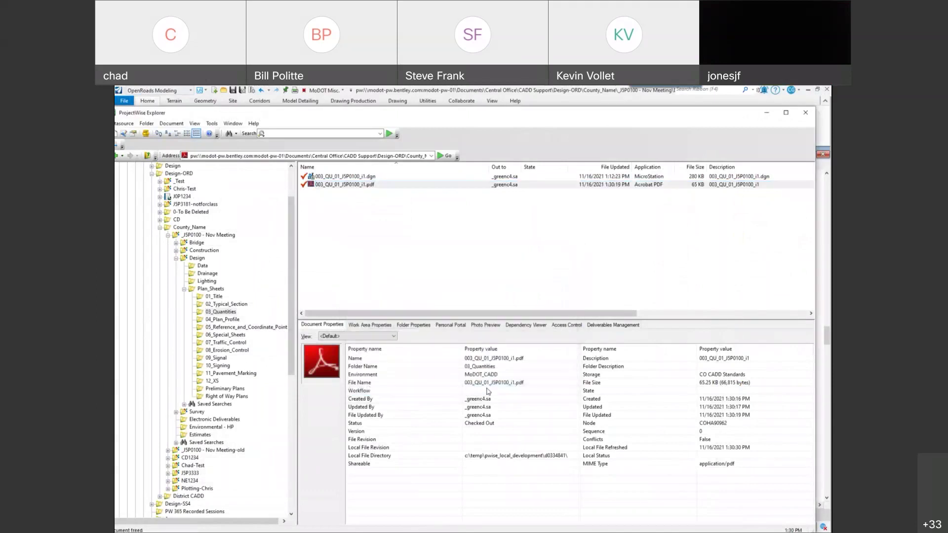
Step: Delete 003_QU_01_JSP0100_i1.pdf from the 03_Quantities folder
right_click(345, 190)
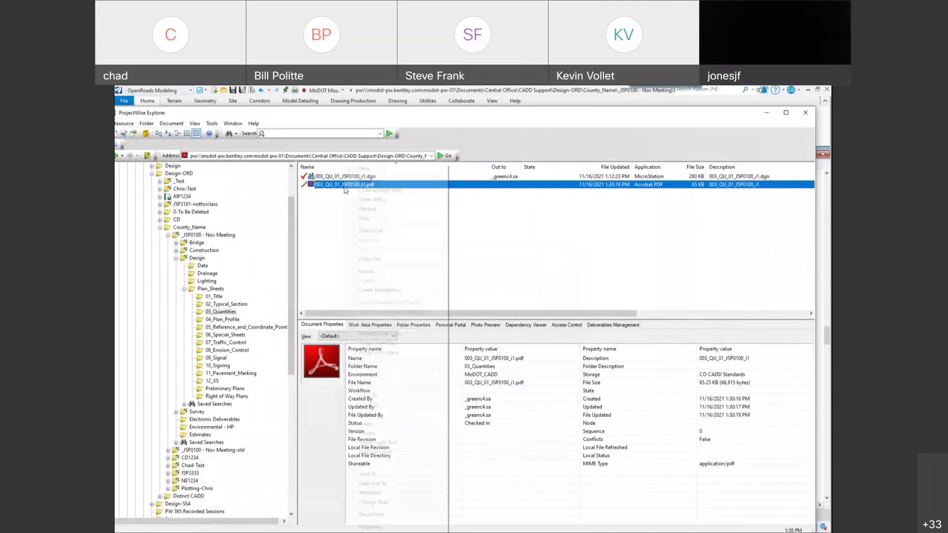
click(365, 424)
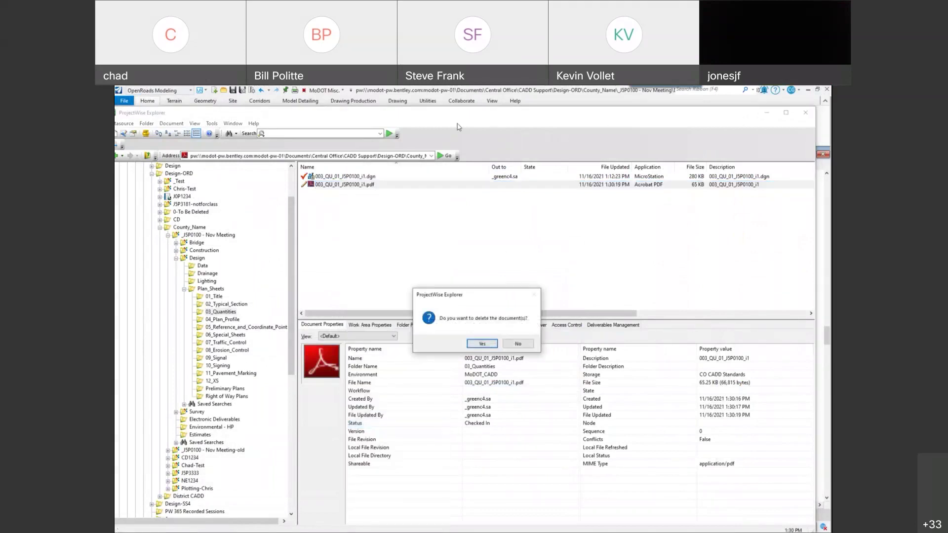
click(484, 340)
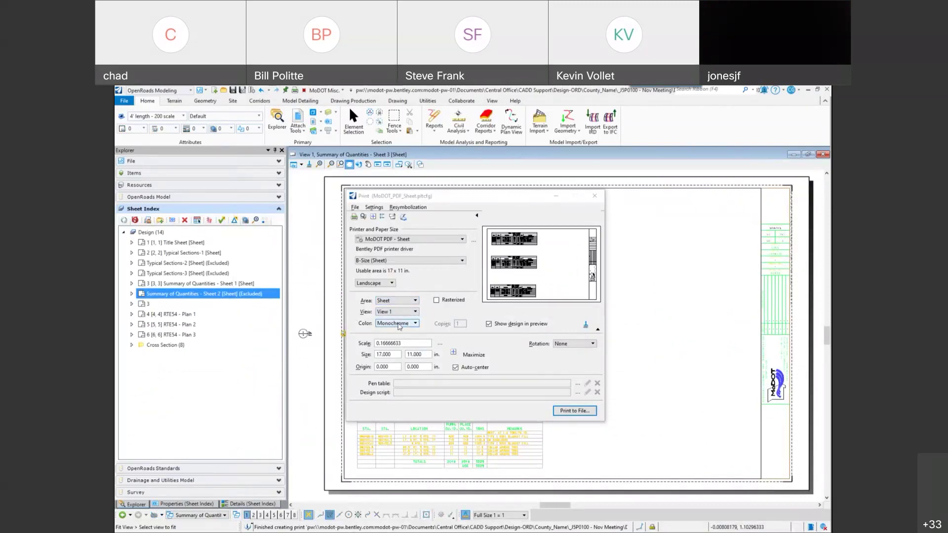
Step: Preview the sheet print in True Color, check the print settings once more after reopening them, and close them without printing
click(399, 326)
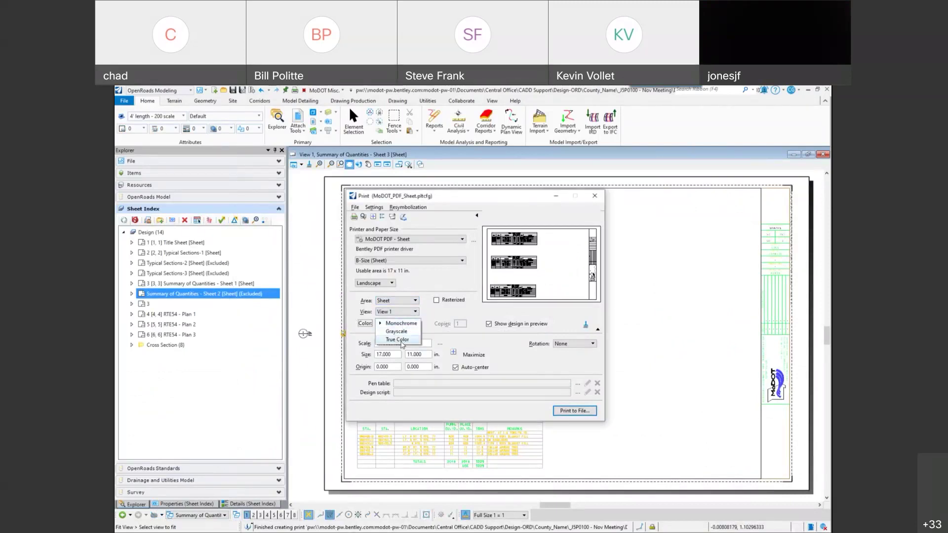
click(400, 340)
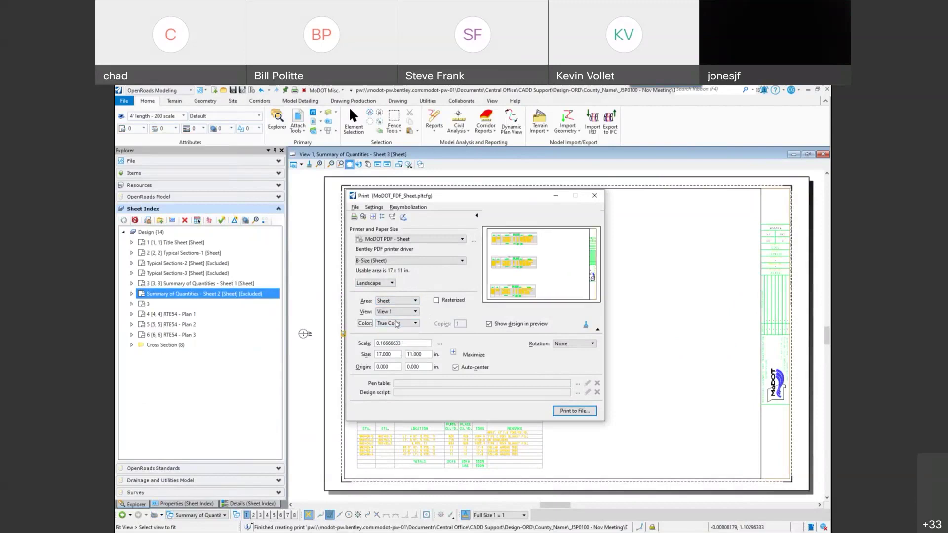
click(595, 195)
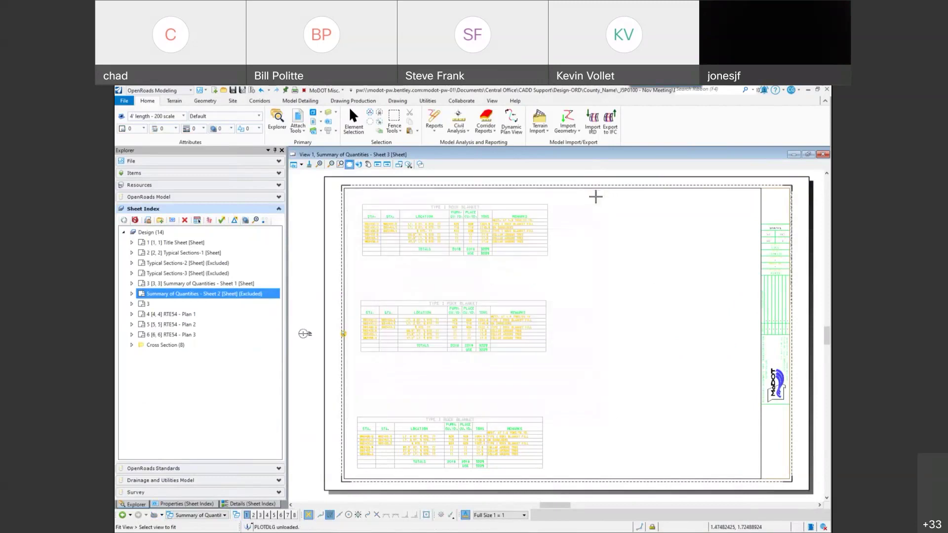
click(294, 90)
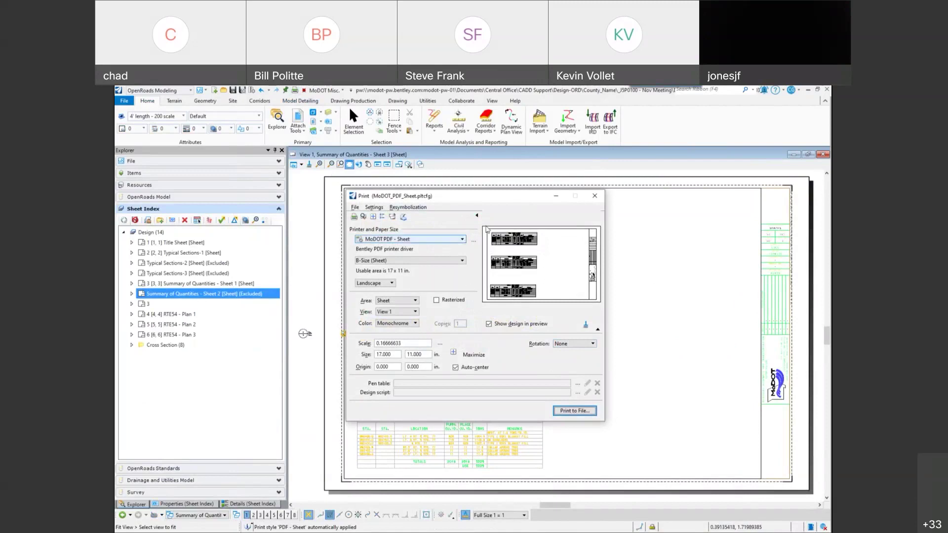
click(597, 199)
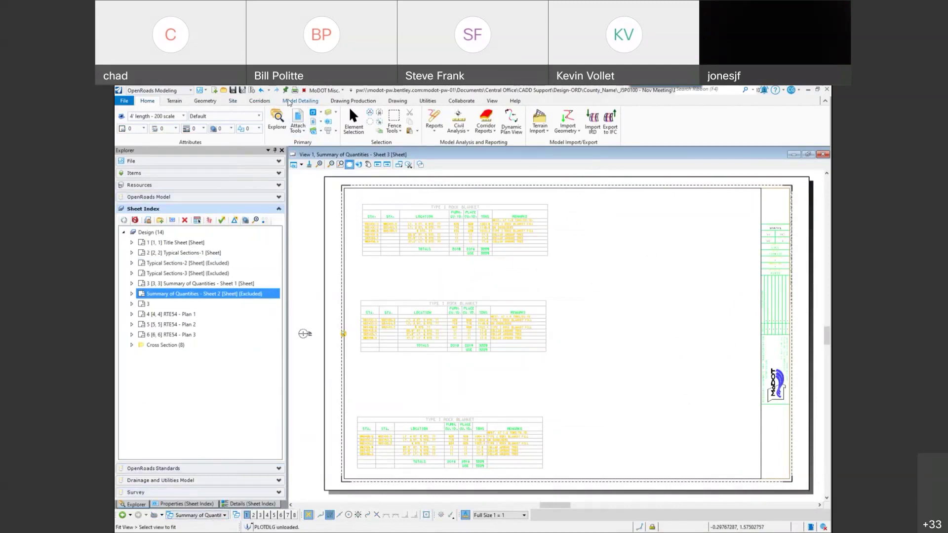
Step: Place a Block fence in Inside mode around the uppermost rock blanket table on the sheet
click(394, 117)
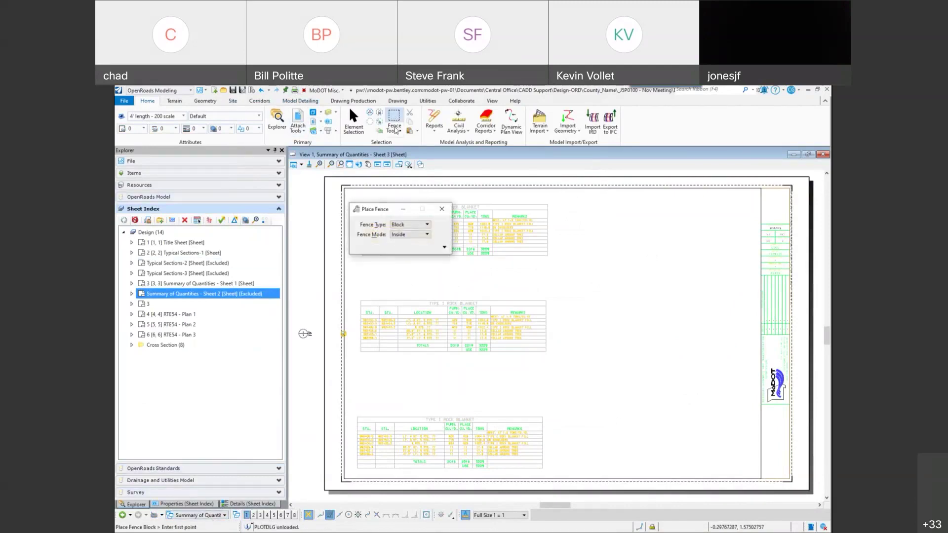
click(349, 197)
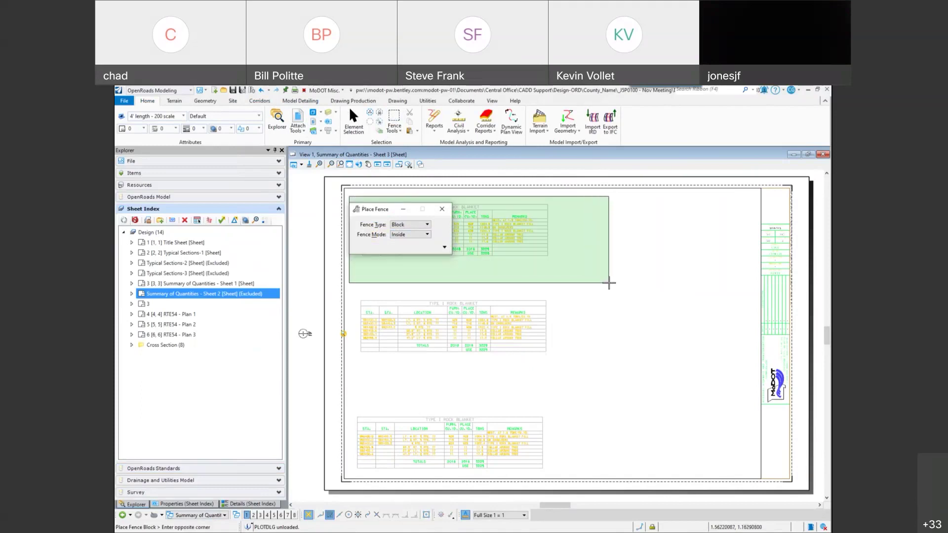
click(616, 283)
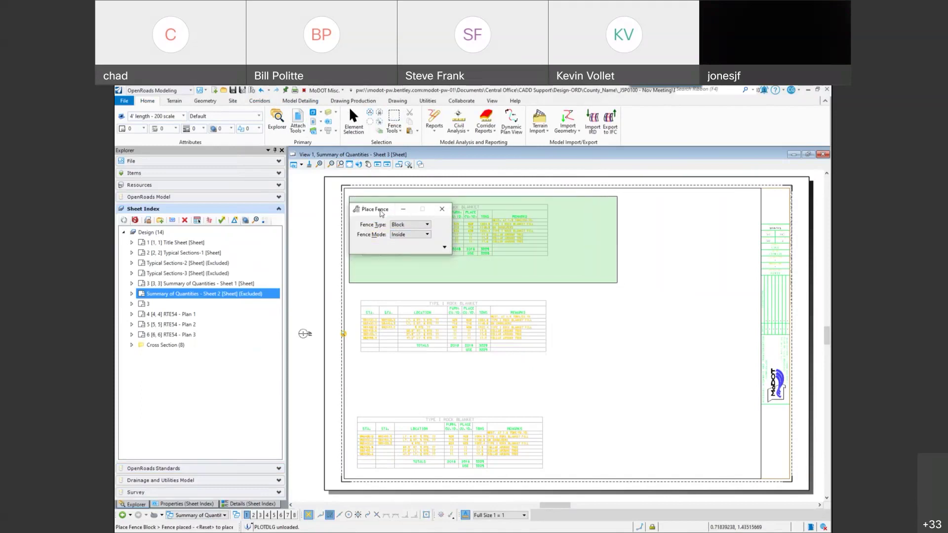
drag(381, 213, 627, 350)
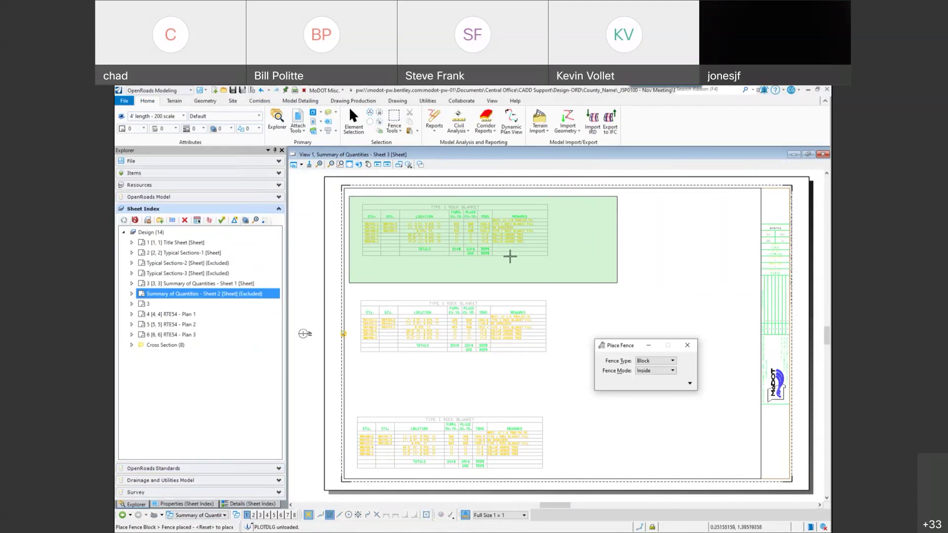
click(193, 515)
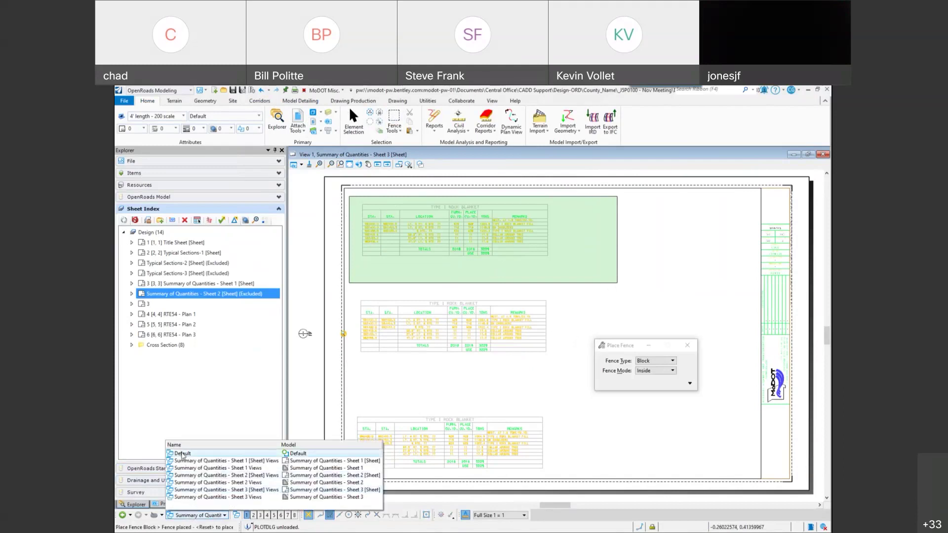
click(338, 204)
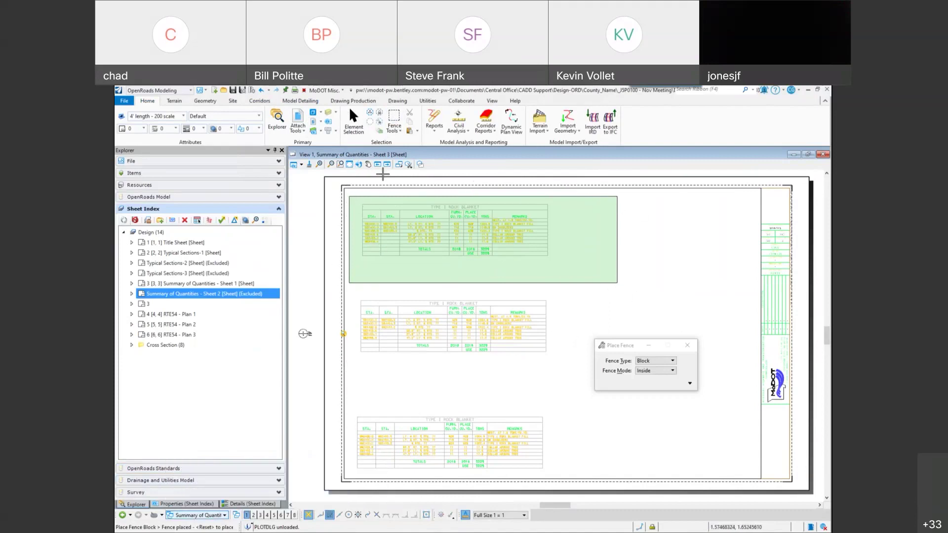
Step: Set up a print of the fenced table with the MoDOT PDF - Fence printer and B-Size (Fence) paper, maximized to the page
click(294, 91)
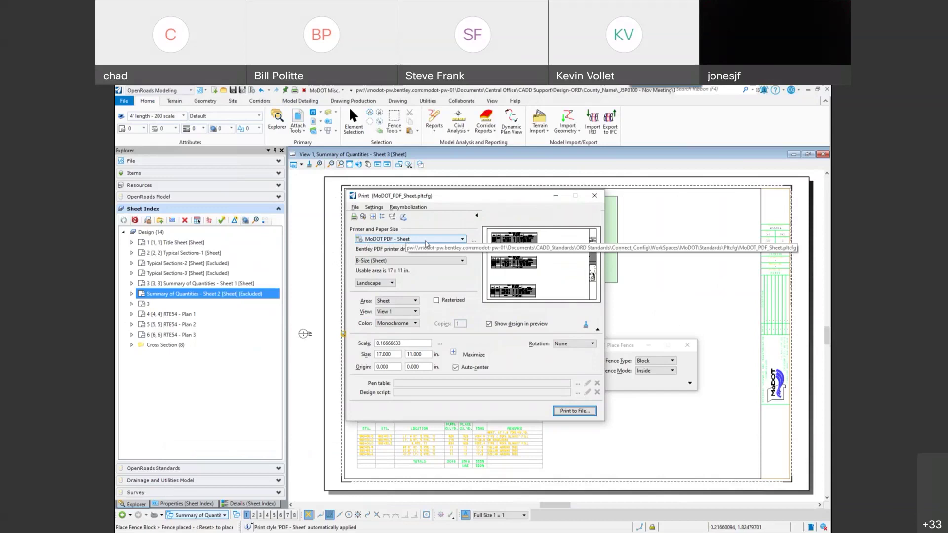
click(407, 241)
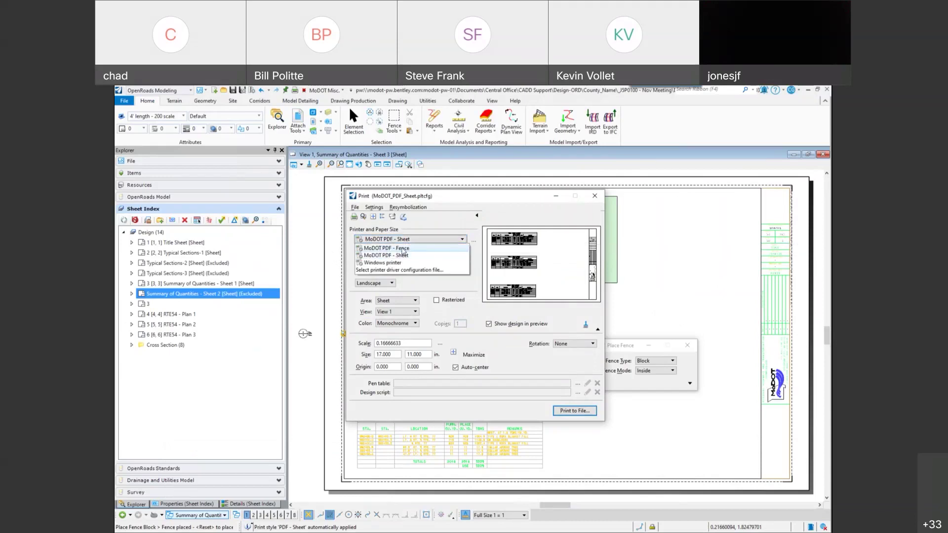
click(403, 249)
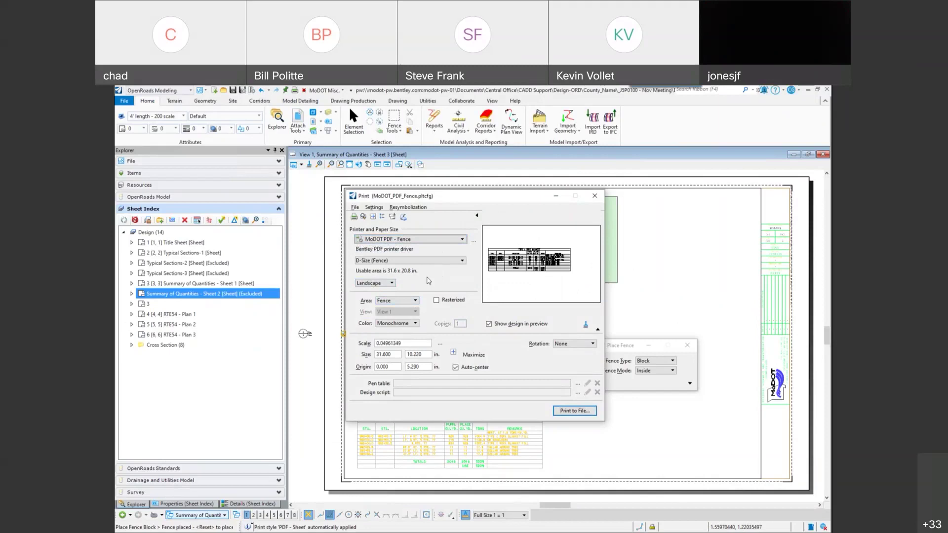
click(447, 265)
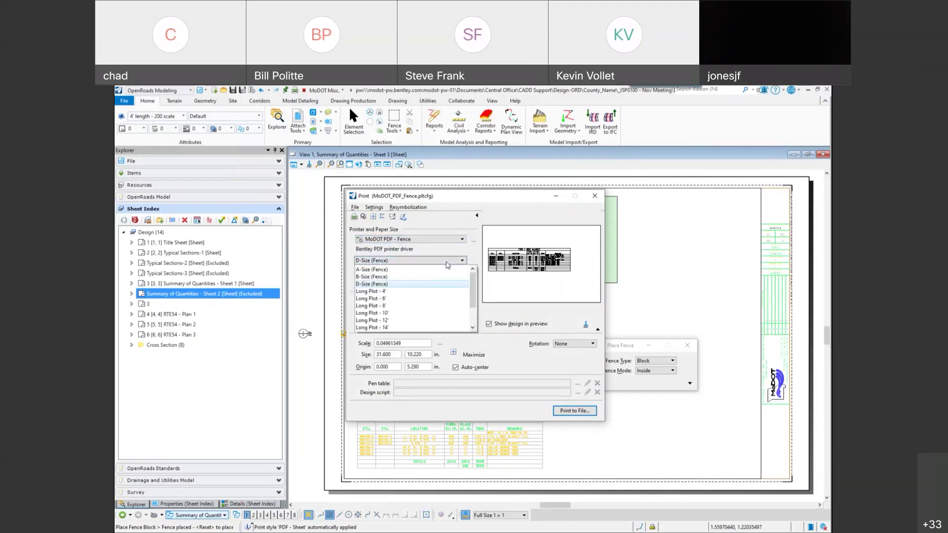
click(380, 277)
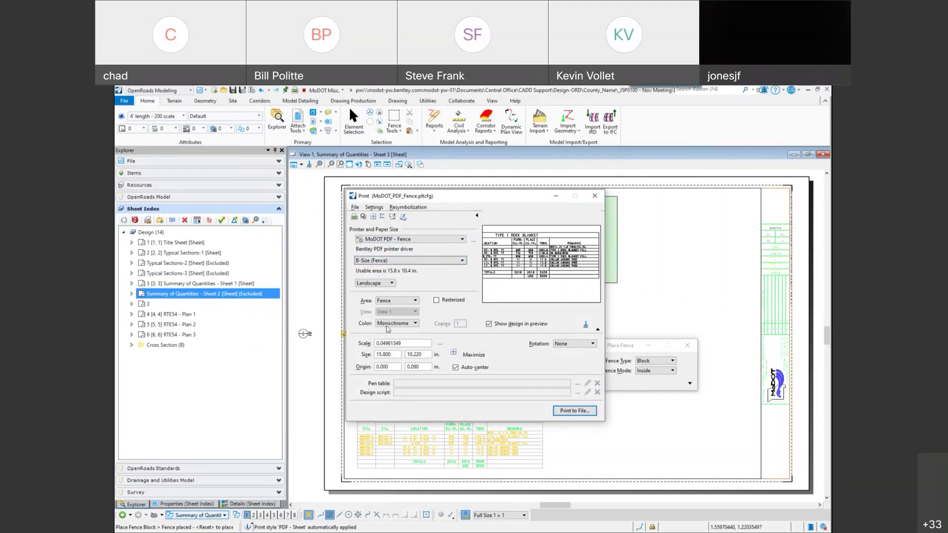
click(374, 219)
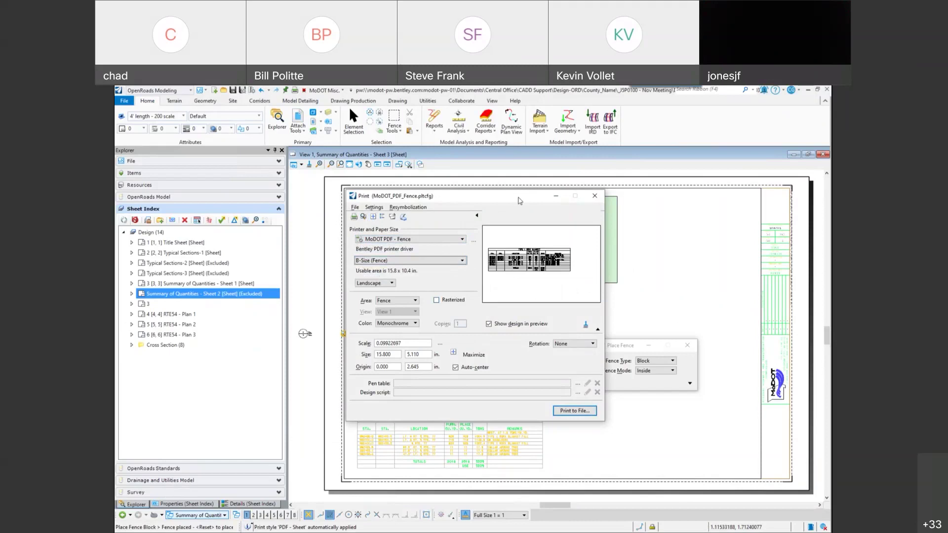
drag(519, 200, 343, 201)
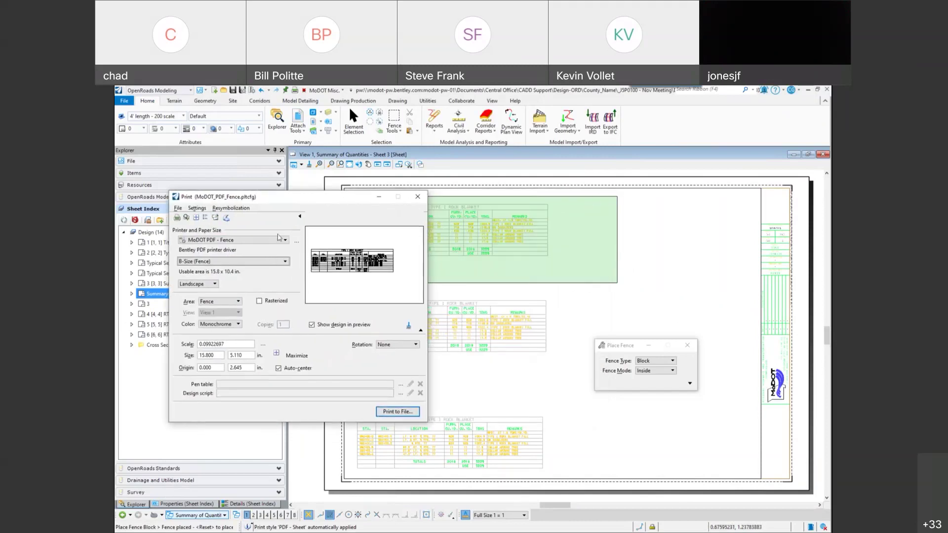
Step: Preview the fence print on Long Plot - 10' paper, check the available printer configurations, and close the print settings without printing
click(268, 262)
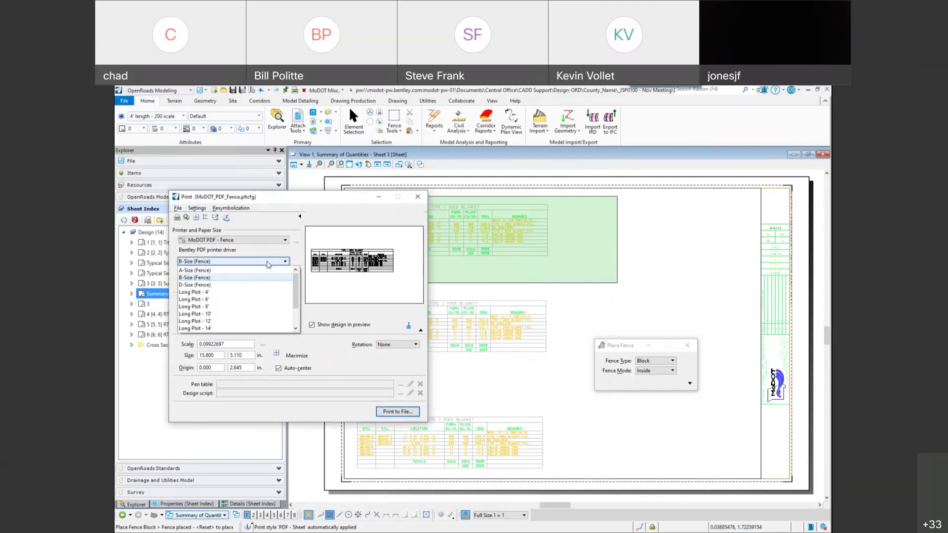
drag(298, 288, 298, 295)
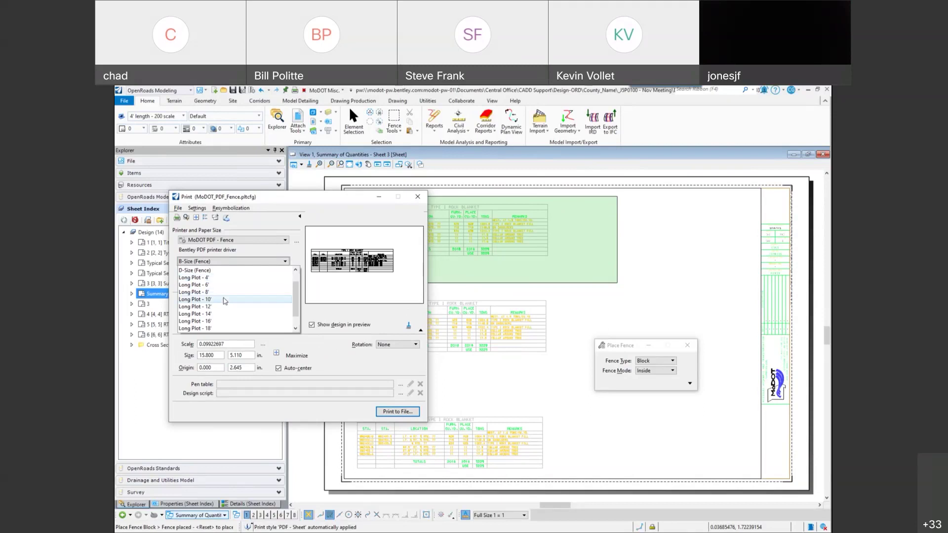
scroll(222, 328, down, 1)
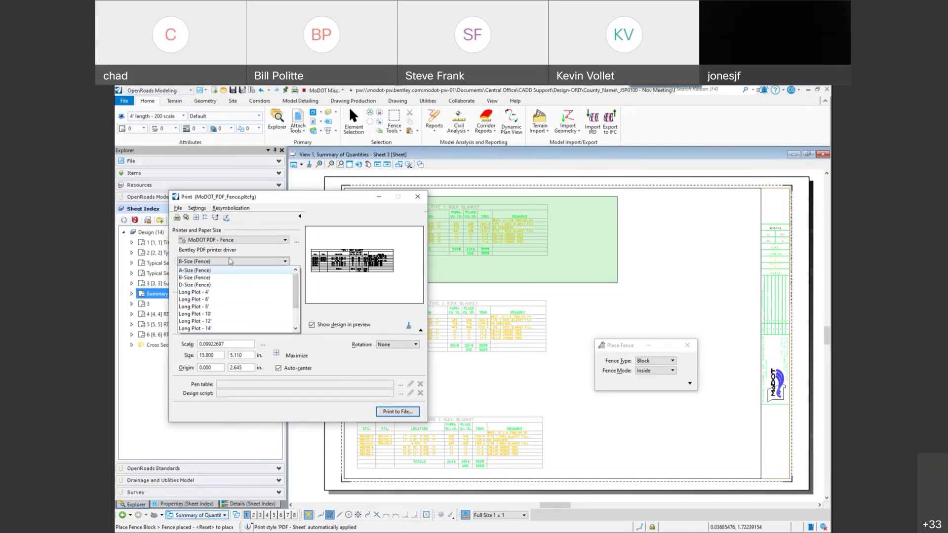
click(194, 314)
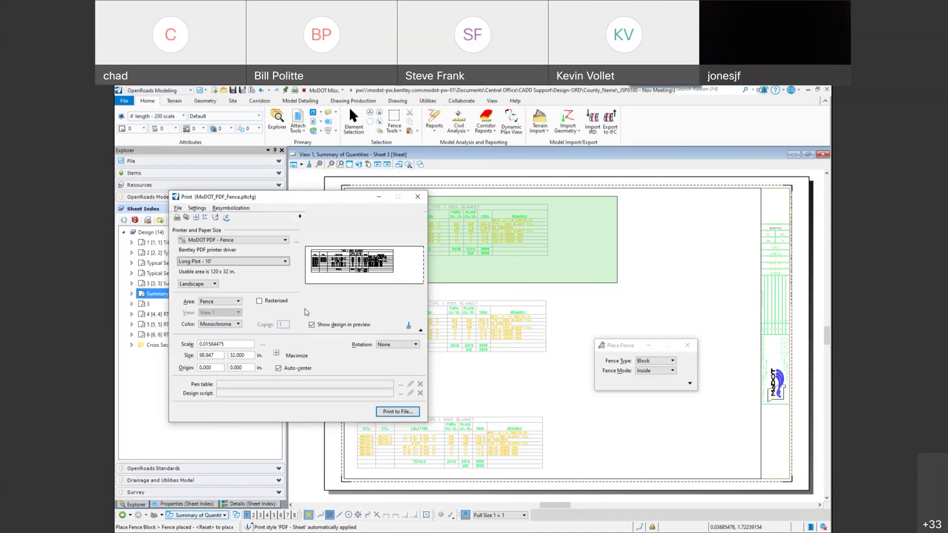
click(235, 240)
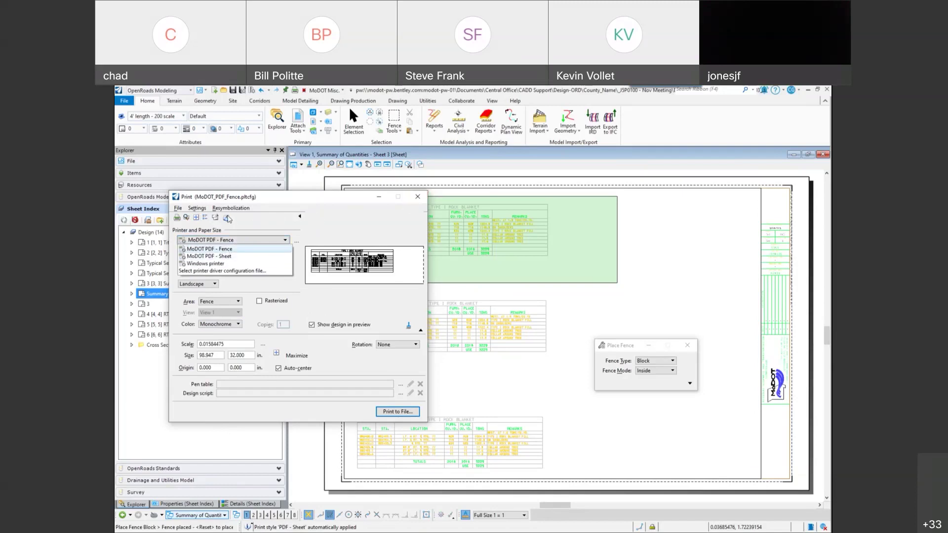
click(420, 198)
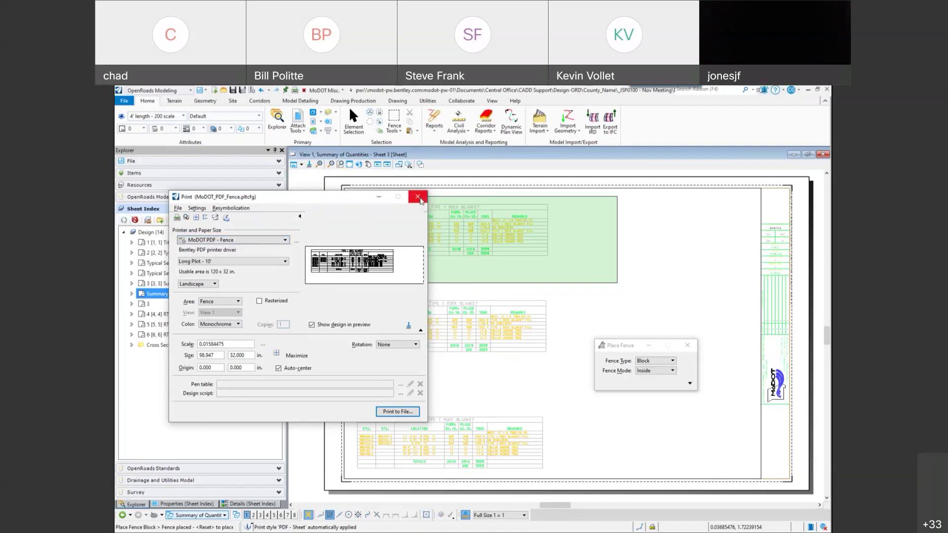
click(418, 198)
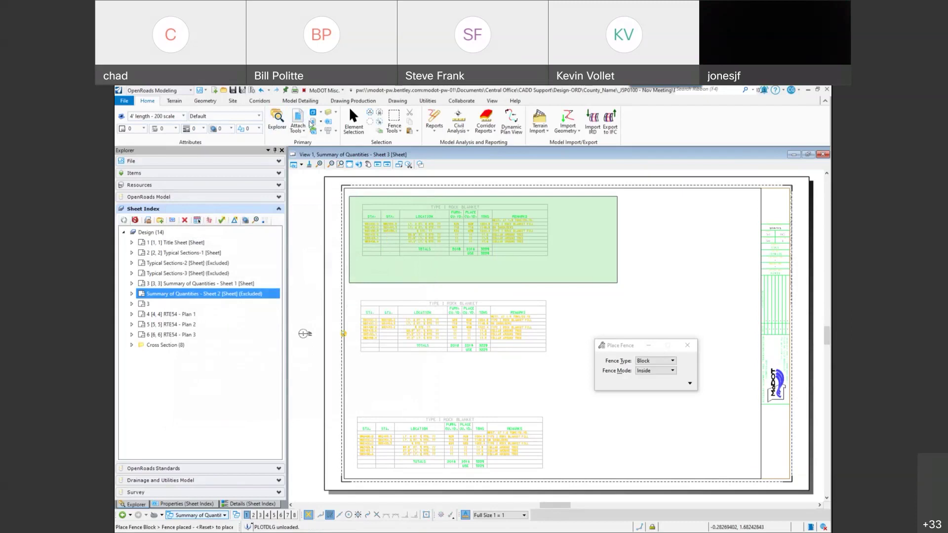
Step: Clear the fence and open the Summary of Quantities - Sheet 1 [Sheet] model after a look at the Default model
click(394, 118)
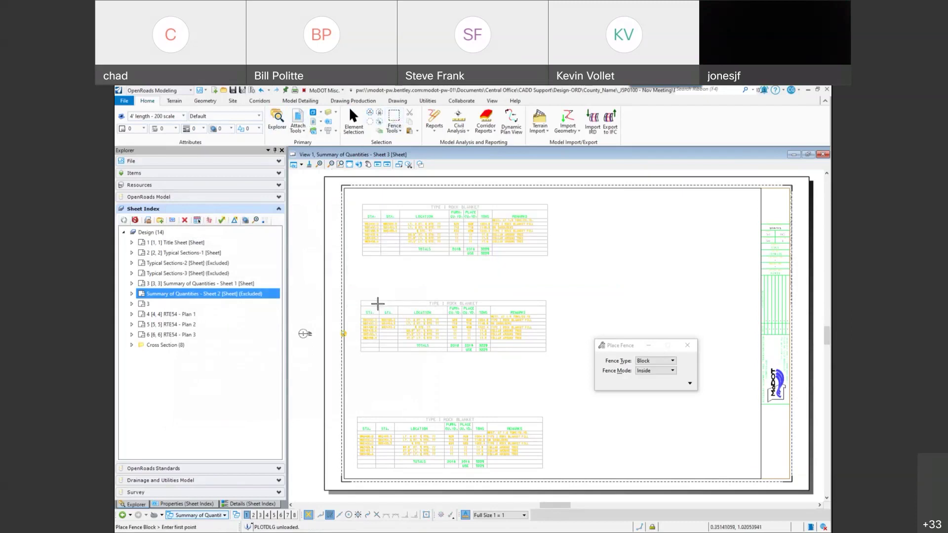
click(206, 517)
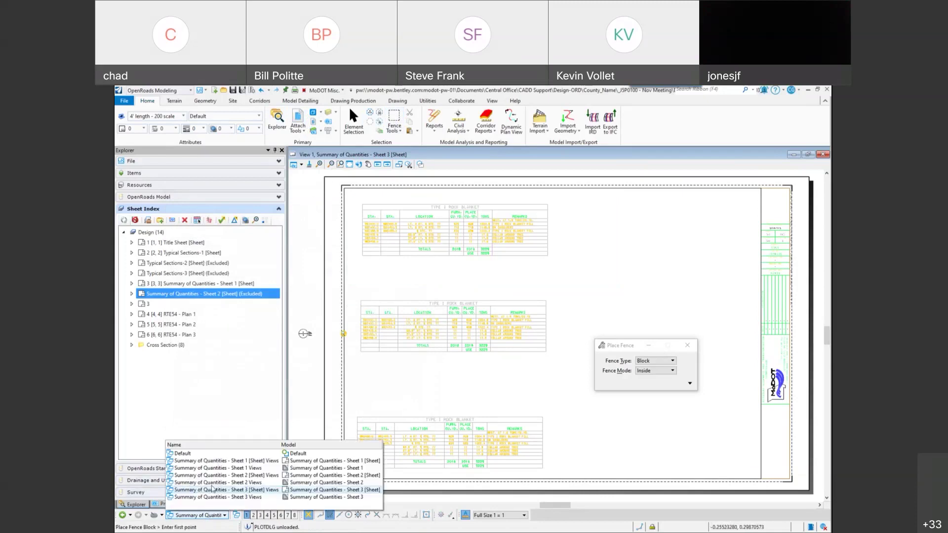
click(186, 454)
middle_drag(381, 376, 249, 463)
click(224, 515)
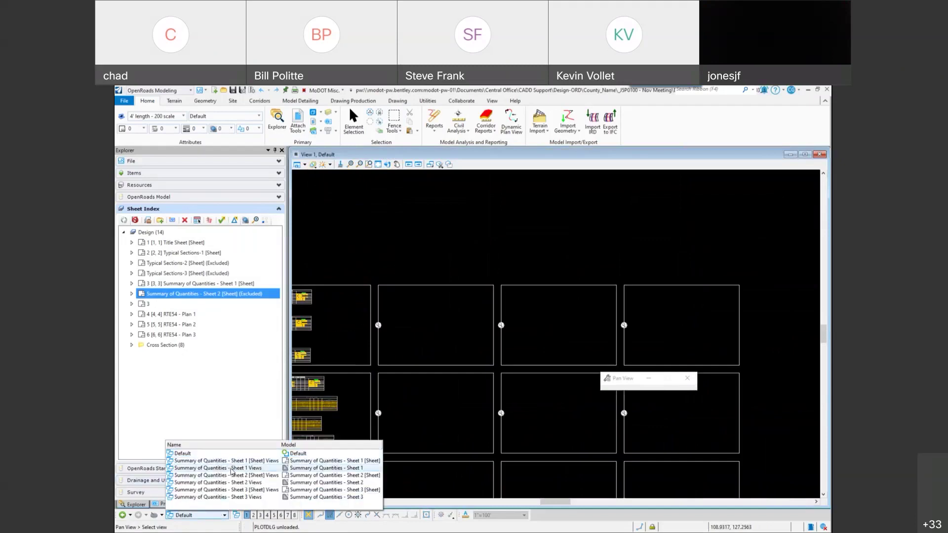
click(234, 467)
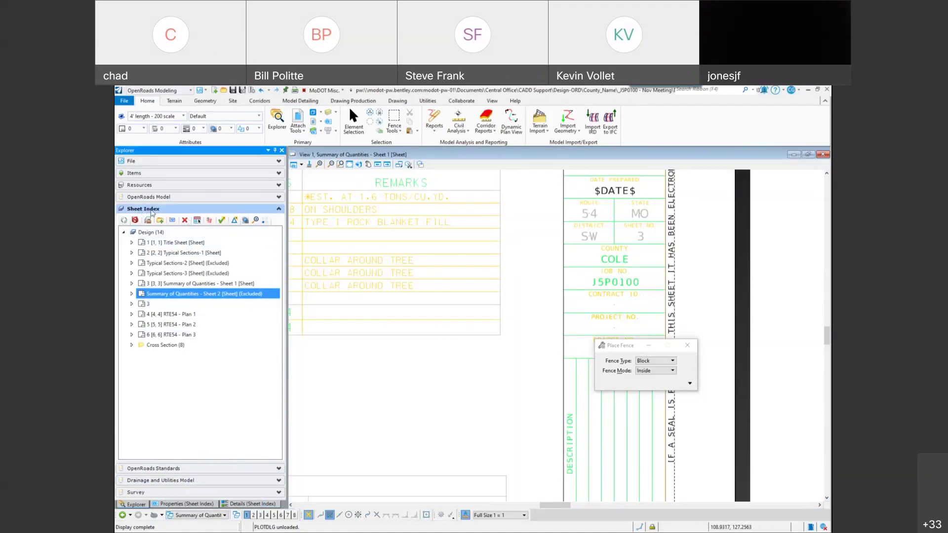
Step: Send the whole Design sheet index to the Print Organizer with the PDF - Sheet print style
click(157, 233)
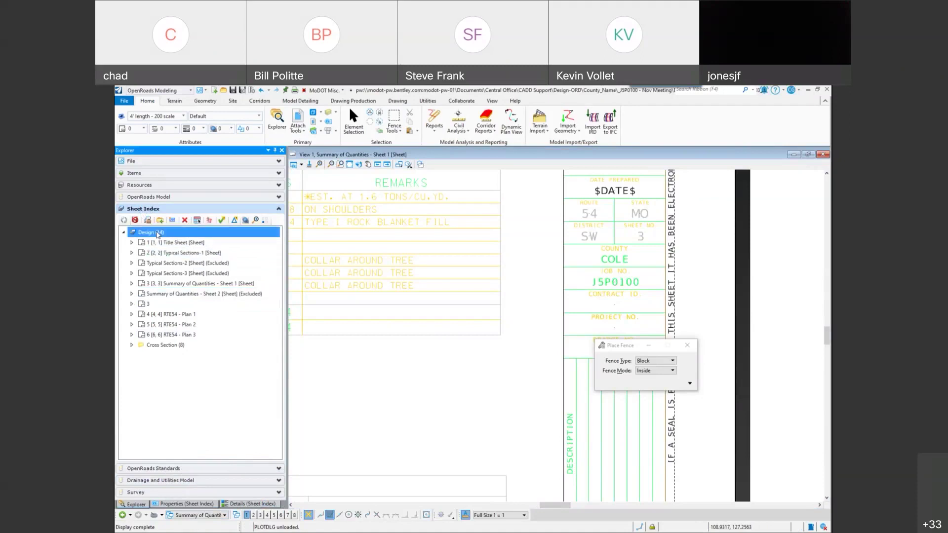
click(210, 220)
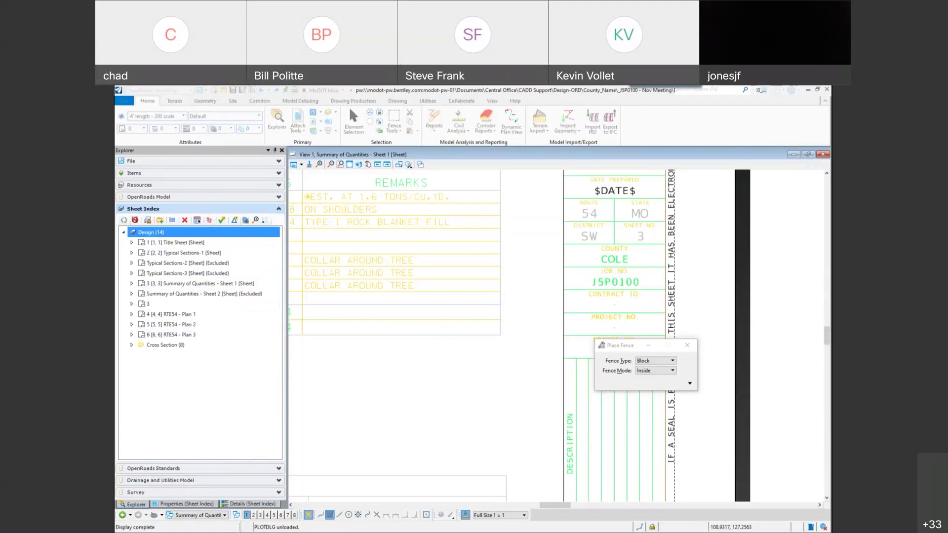
drag(382, 192, 413, 226)
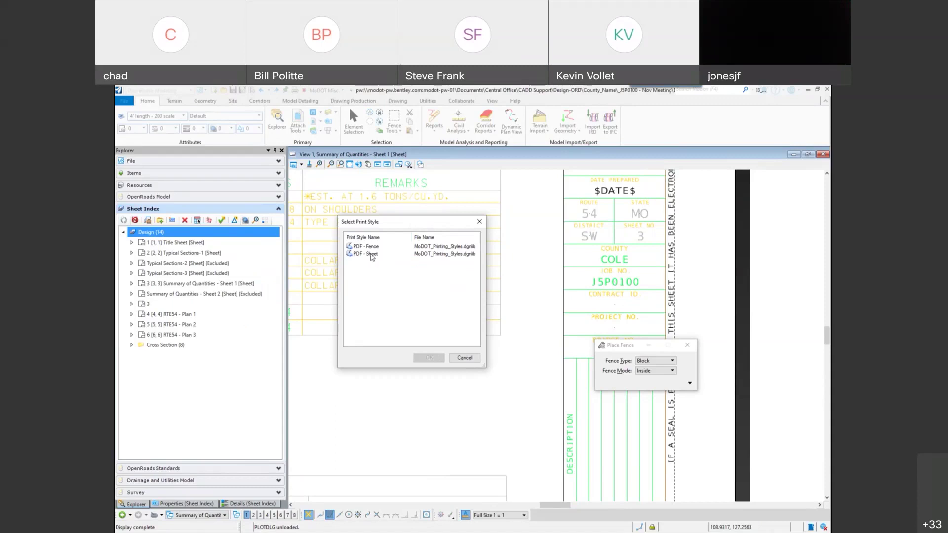
click(372, 255)
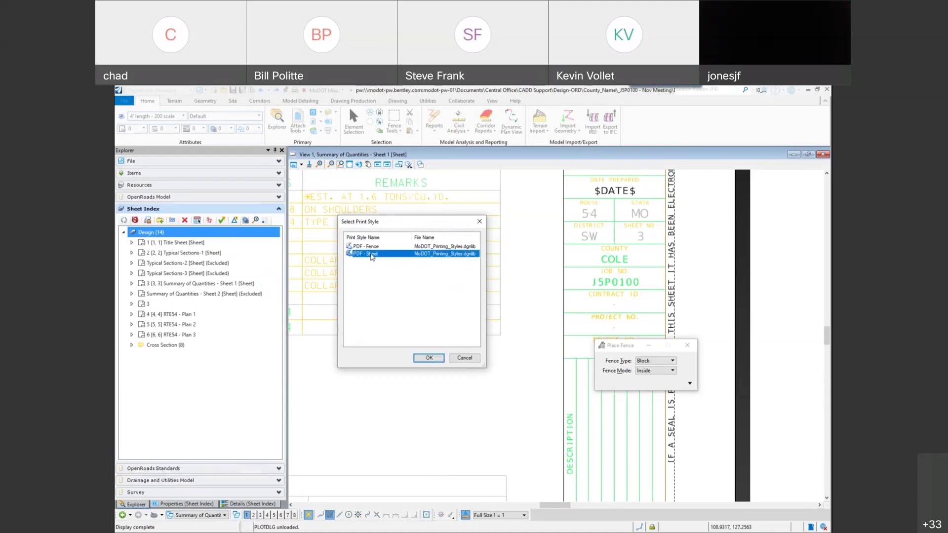
click(429, 358)
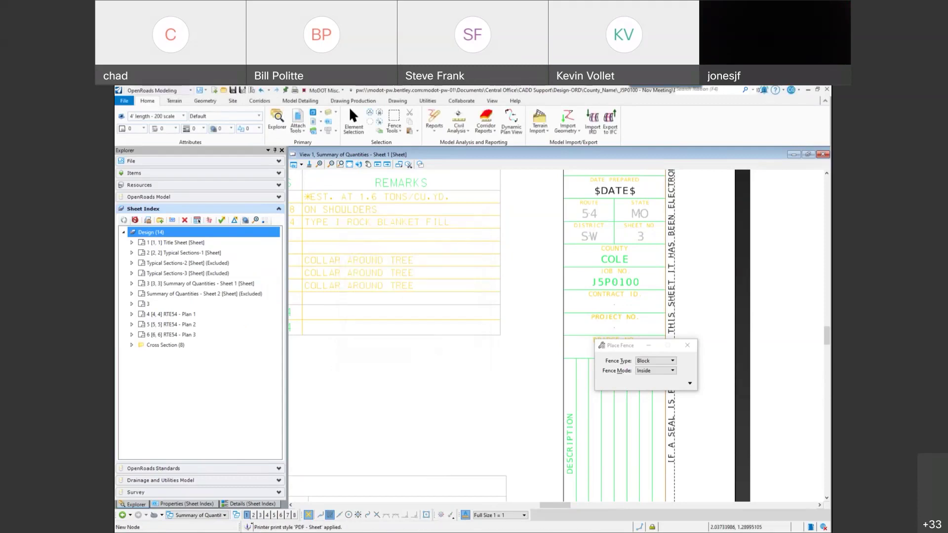
drag(465, 188, 525, 188)
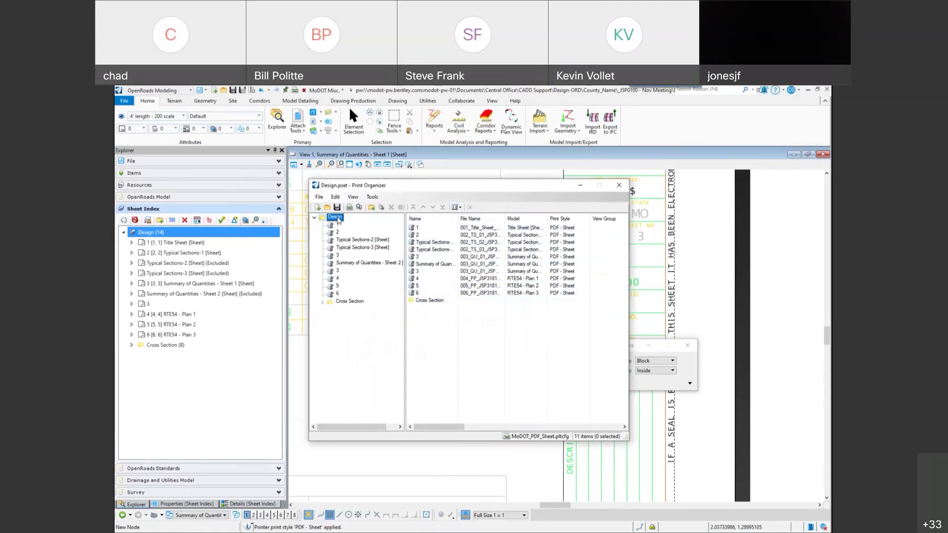
Step: Print only the typical section and summary of quantities sheets to Design.pdf as a single print job
click(435, 242)
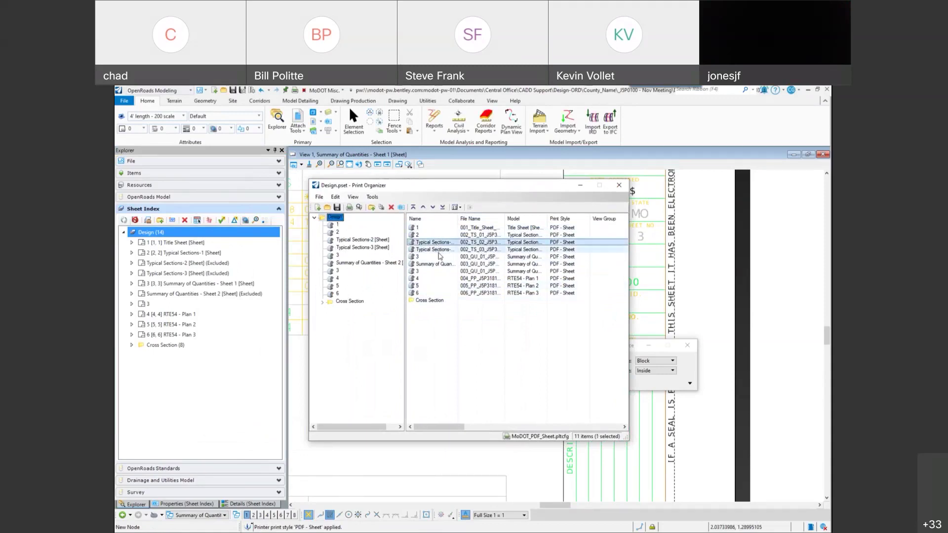
click(423, 235)
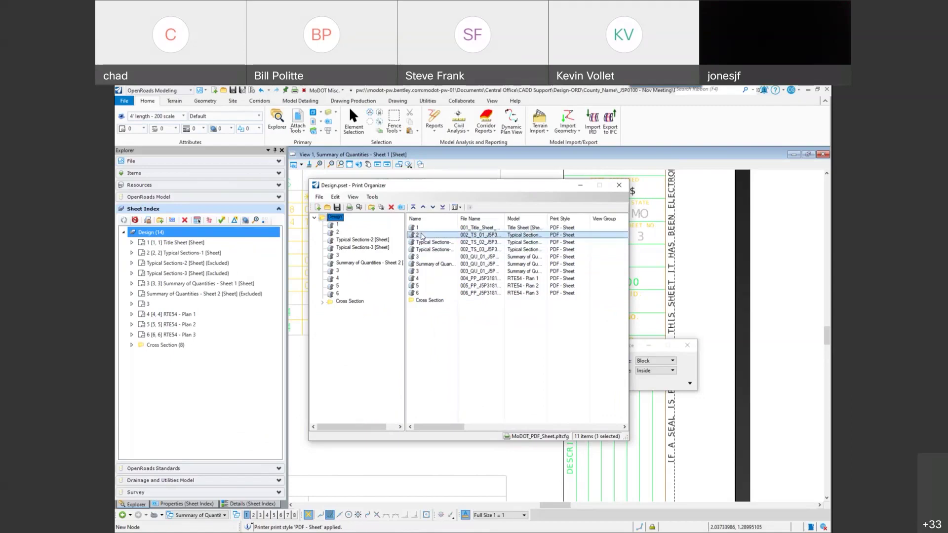
shift+click(429, 251)
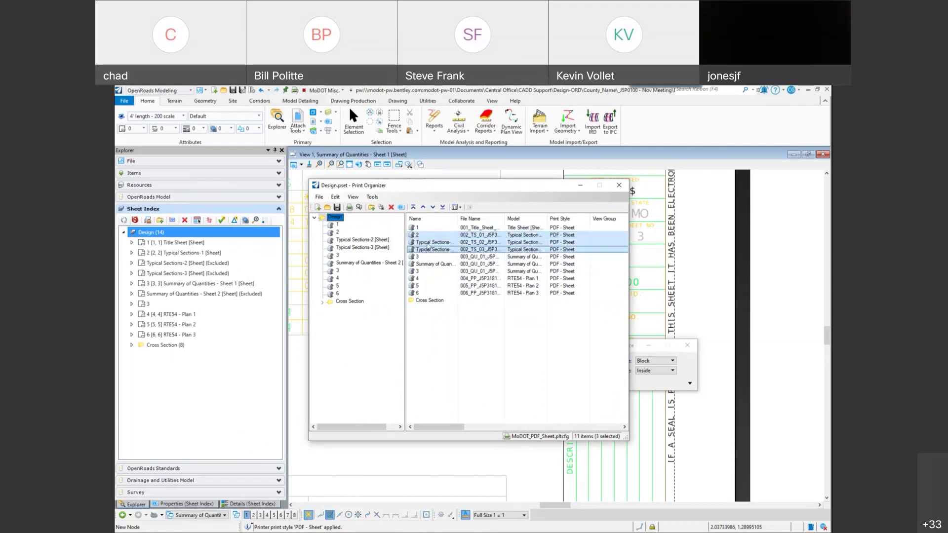
mouse_move(437, 238)
mouse_down()
mouse_move(427, 265)
mouse_move(421, 237)
mouse_up()
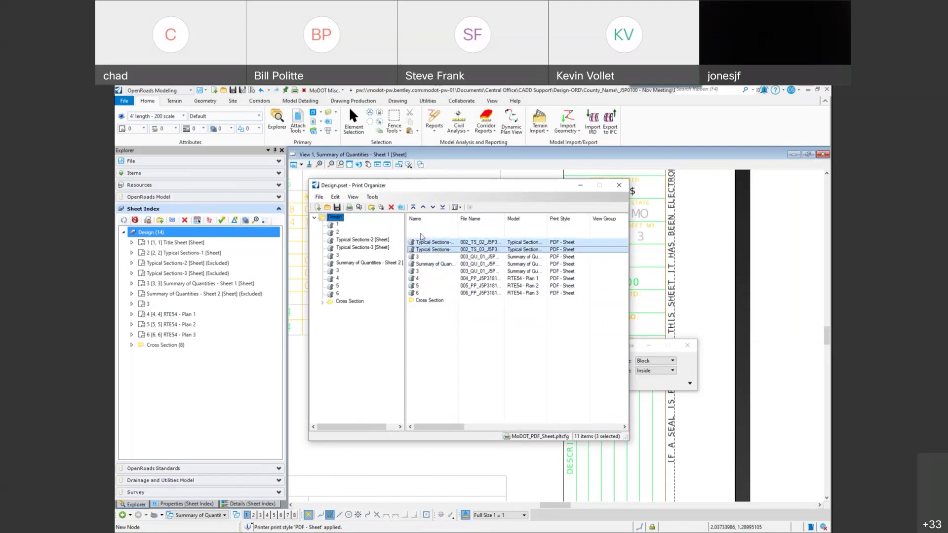
click(421, 236)
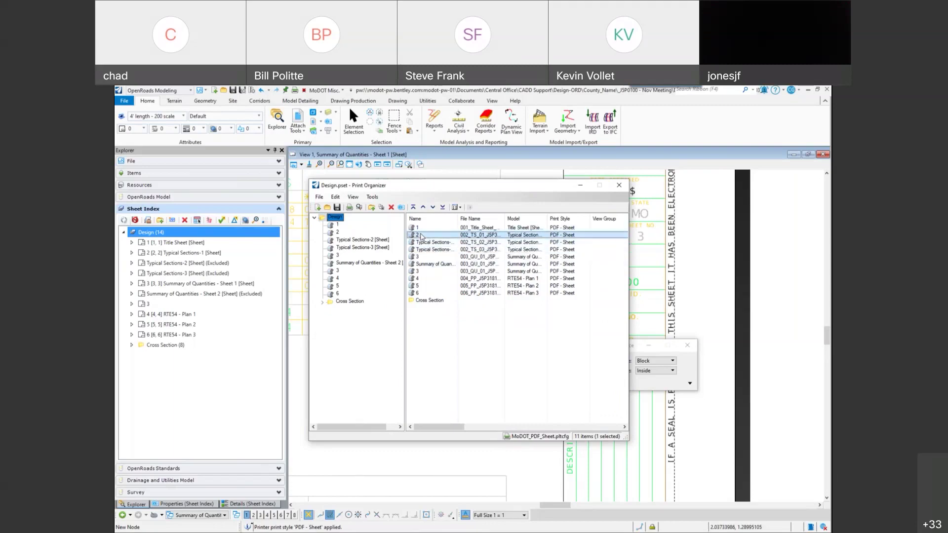
shift+click(426, 272)
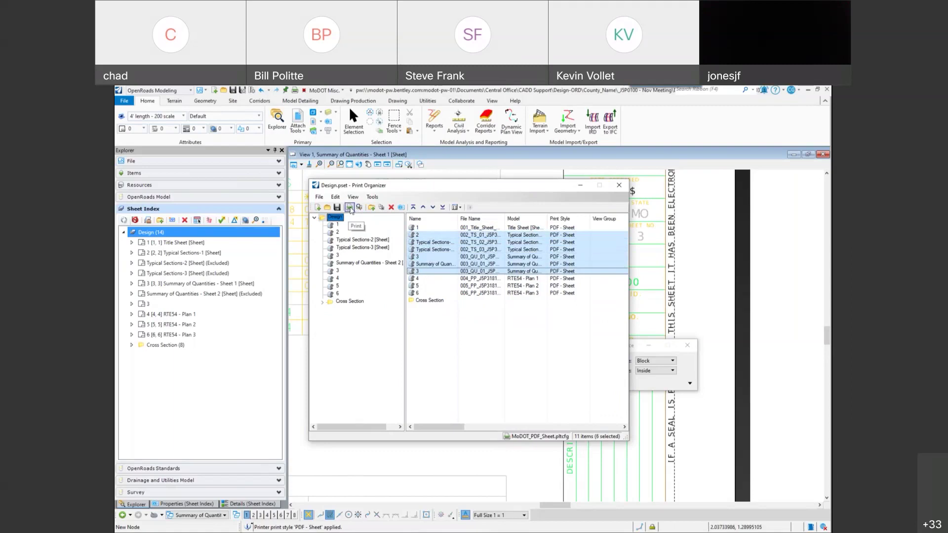
right_click(443, 247)
click(468, 251)
drag(458, 236, 462, 194)
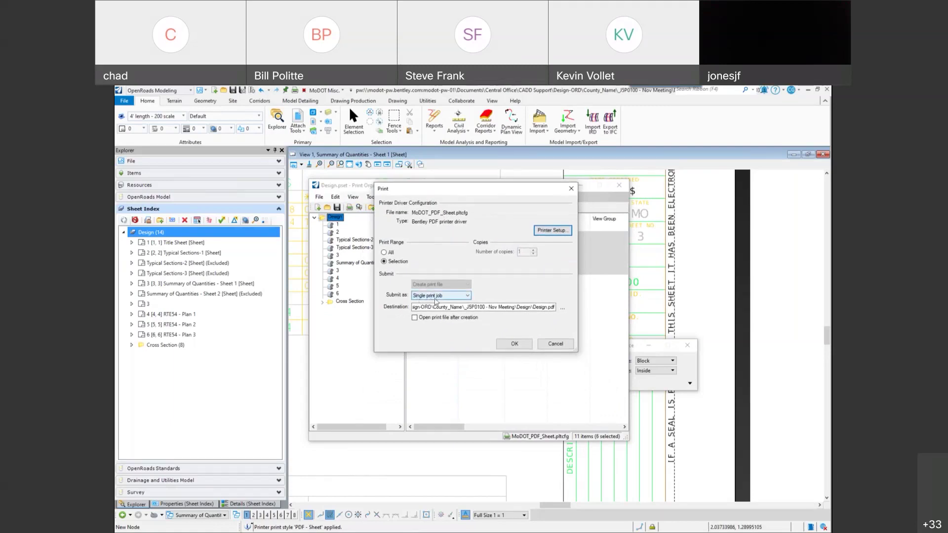
click(453, 298)
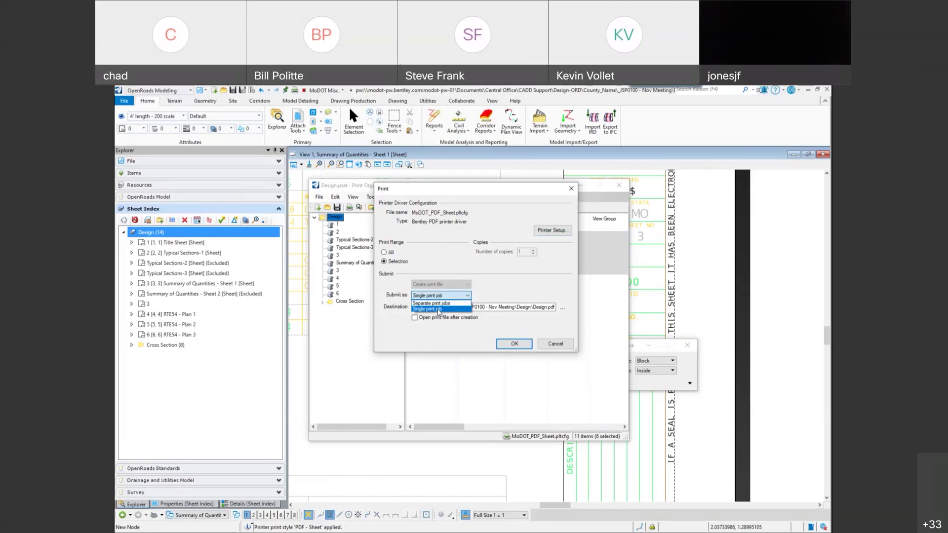
click(437, 310)
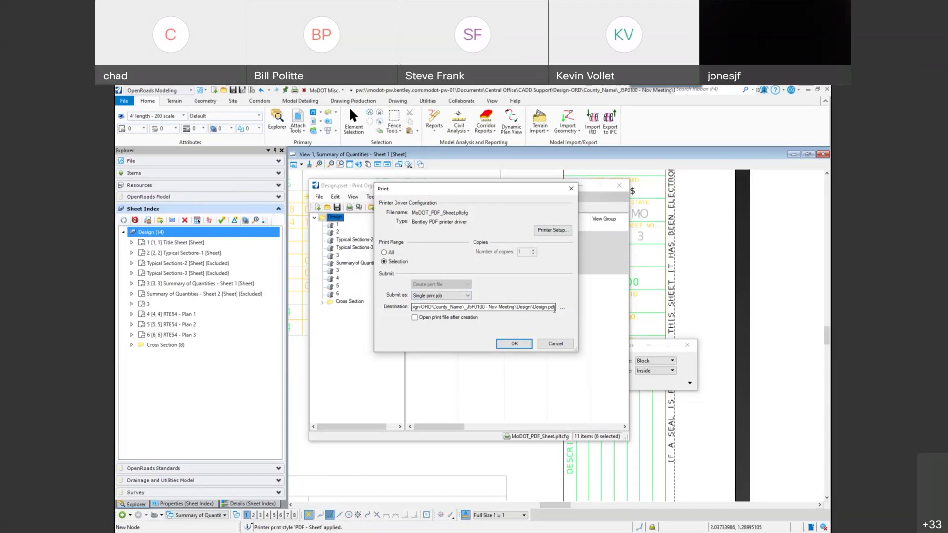
click(524, 347)
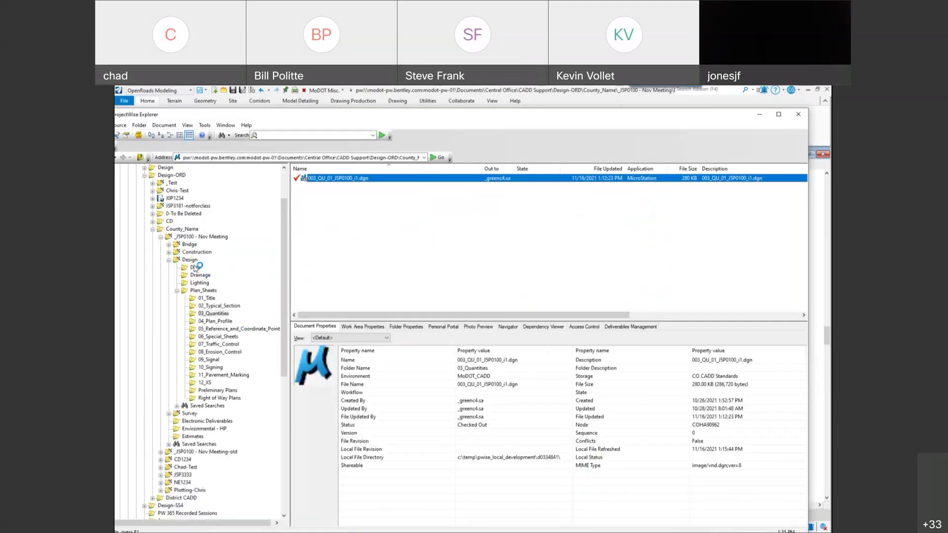
Step: Switch to ProjectWise Explorer and open Design.pdf from the project's Design folder in a maximized window
click(190, 260)
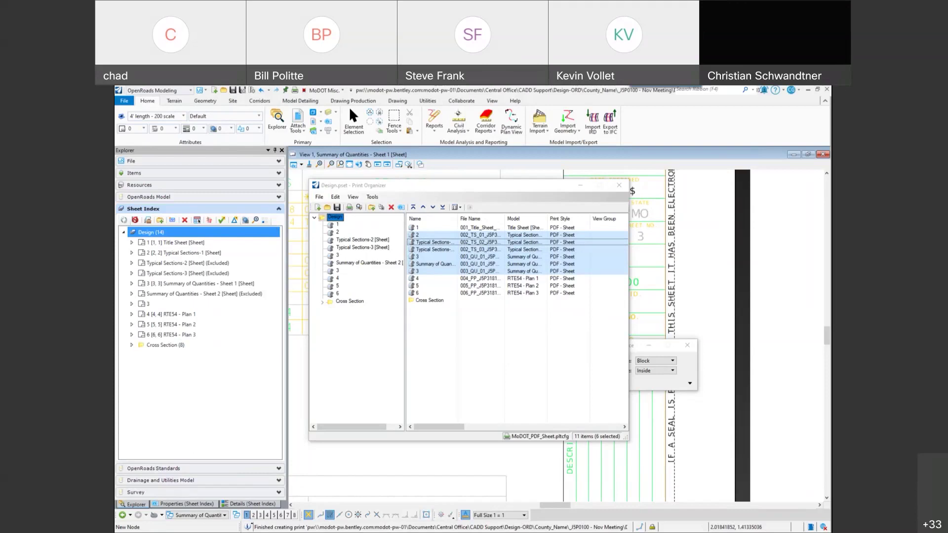
key(alt+Tab)
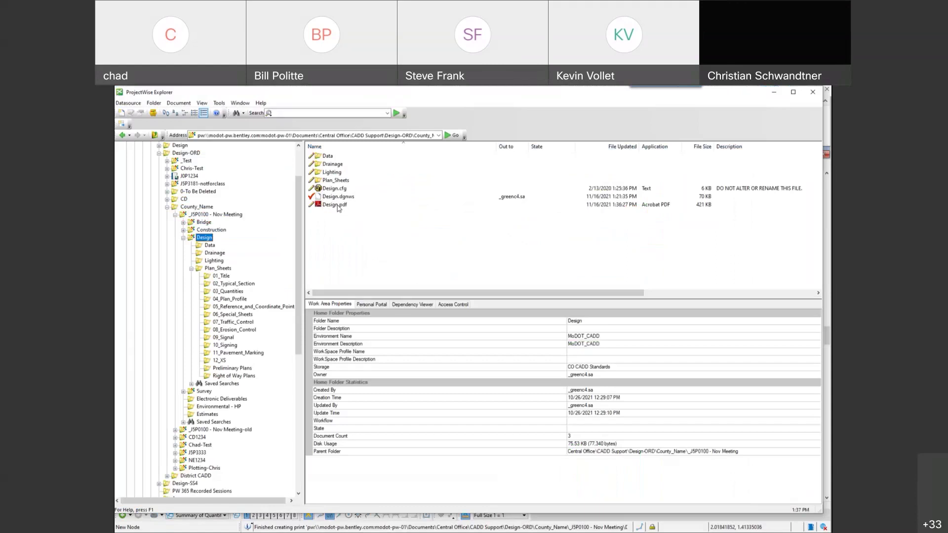
double_click(336, 205)
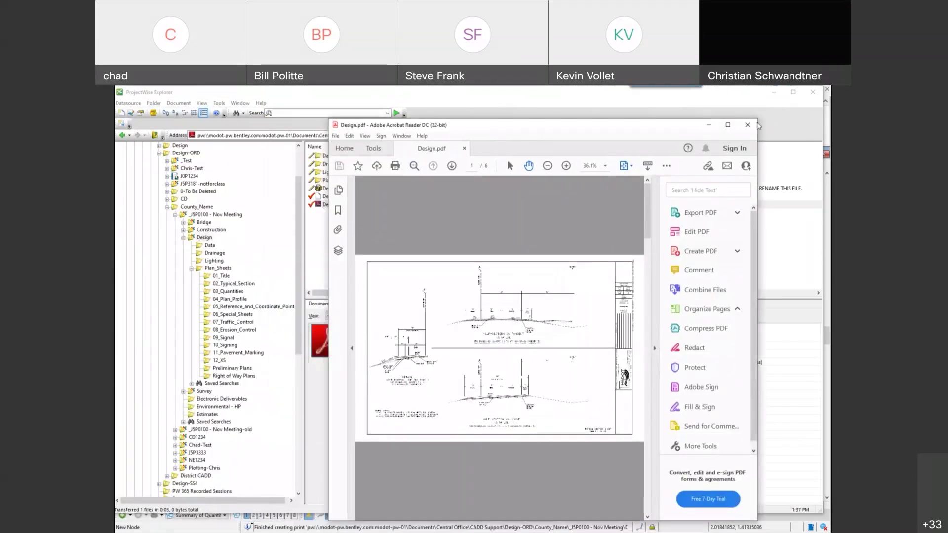
double_click(580, 132)
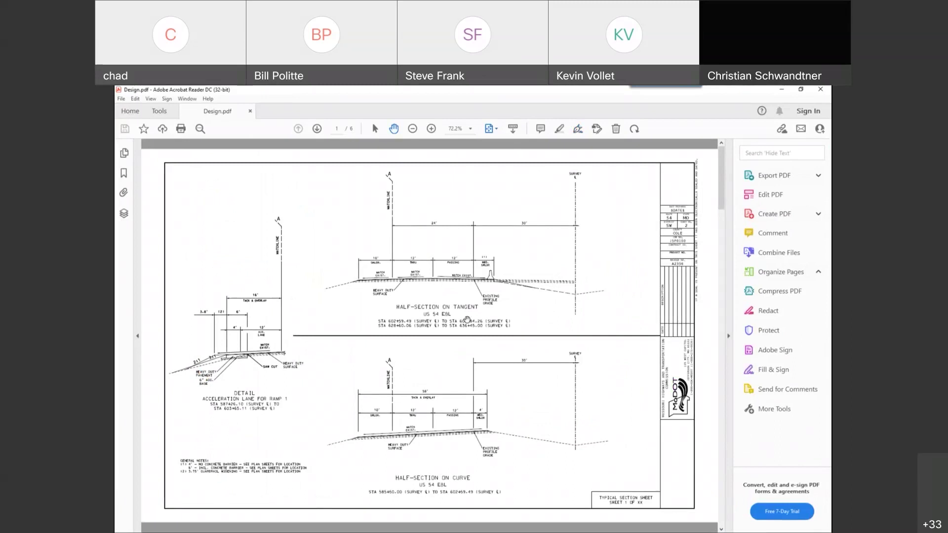
Step: Examine the typical section and rock blanket quantity pages of Design.pdf, and close the document
scroll(467, 319, down, 5)
scroll(466, 319, down, 5)
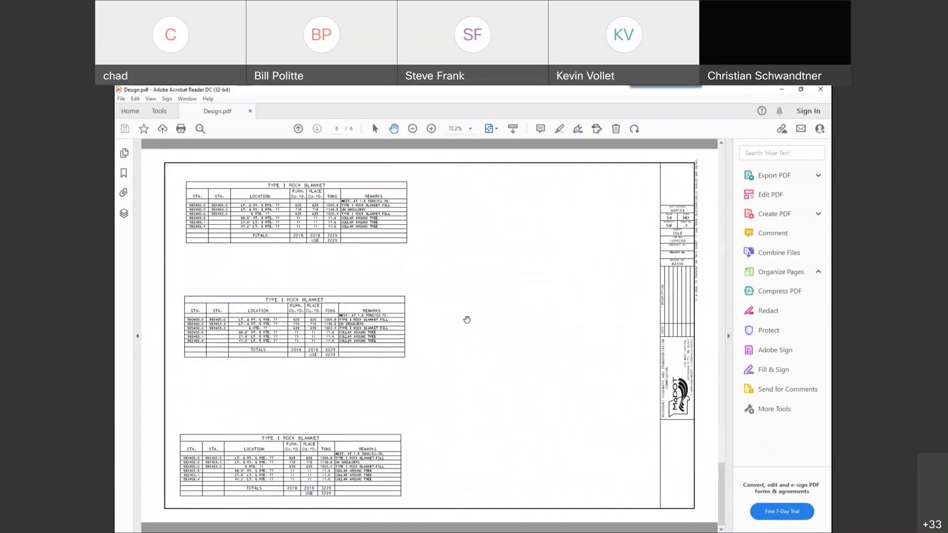
scroll(466, 319, up, 8)
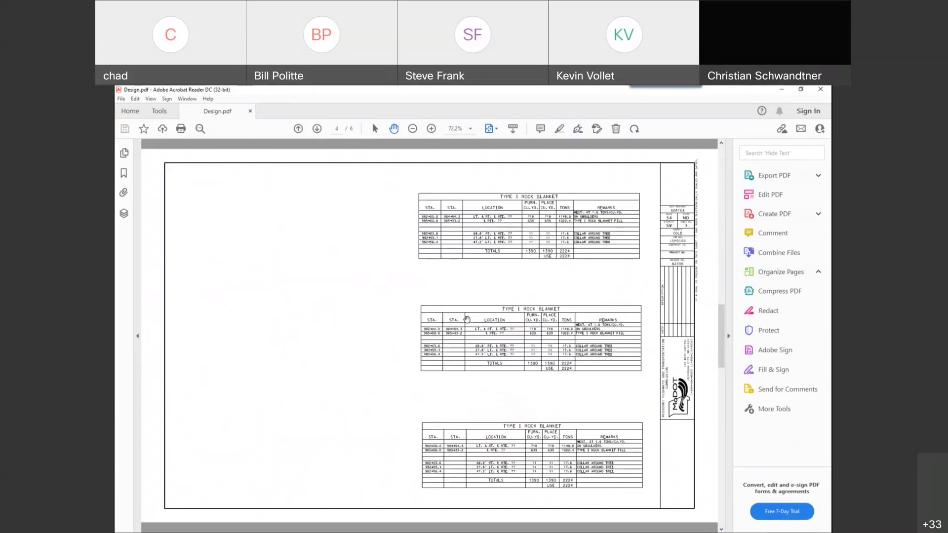
scroll(467, 320, down, 5)
scroll(467, 320, up, 3)
scroll(467, 319, down, 3)
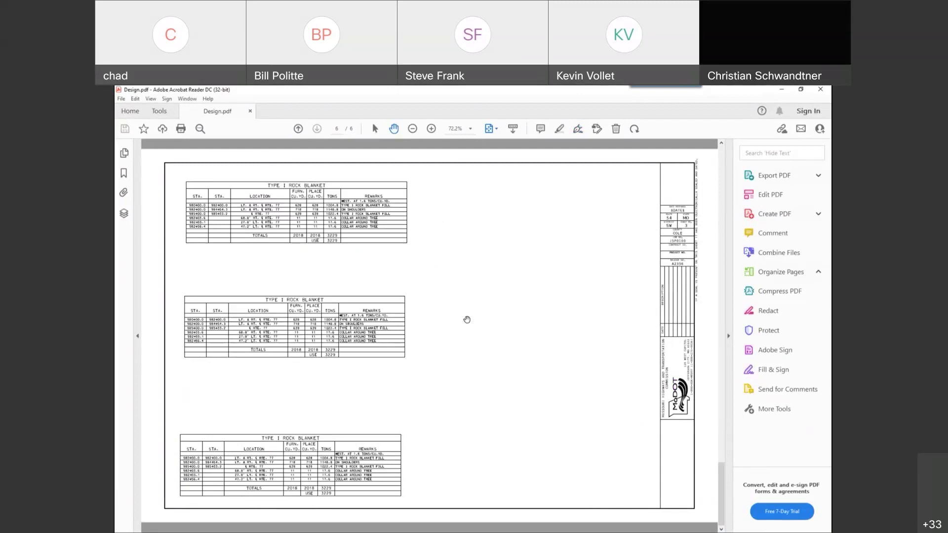
click(820, 90)
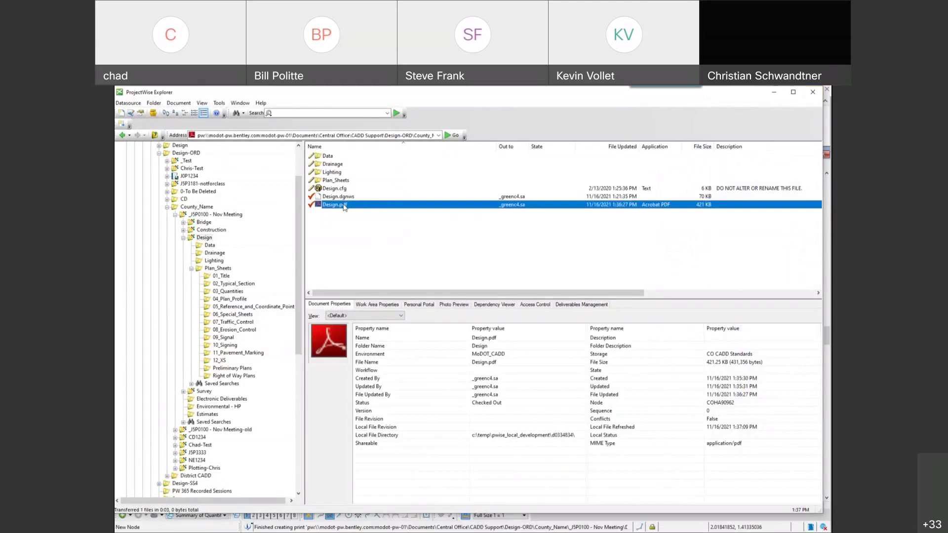
Step: Check Design.pdf back in to ProjectWise and return to the Print Organizer in OpenRoads
click(388, 370)
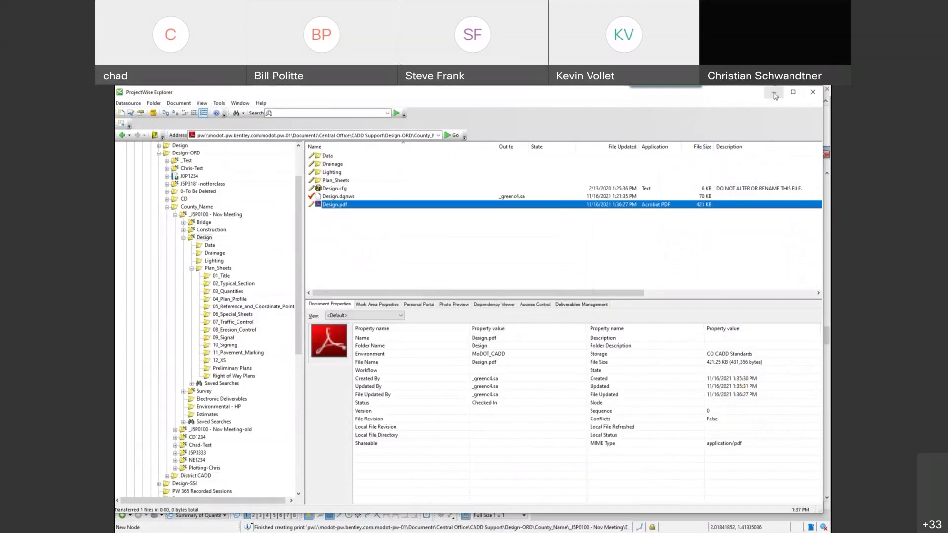
click(774, 95)
Step: Set up printing of the selected typical section and quantities sheets as separate print jobs, using the source file directory as the print destination
right_click(428, 242)
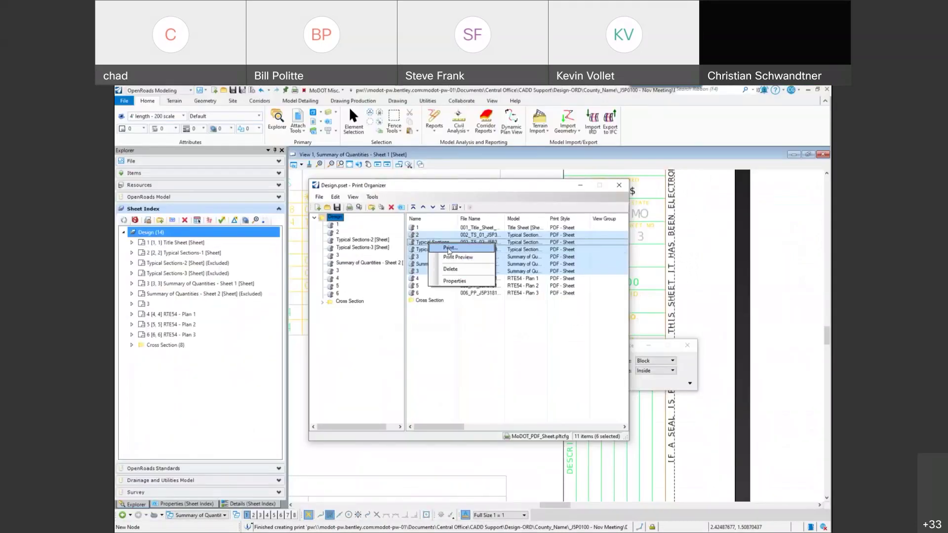
click(450, 249)
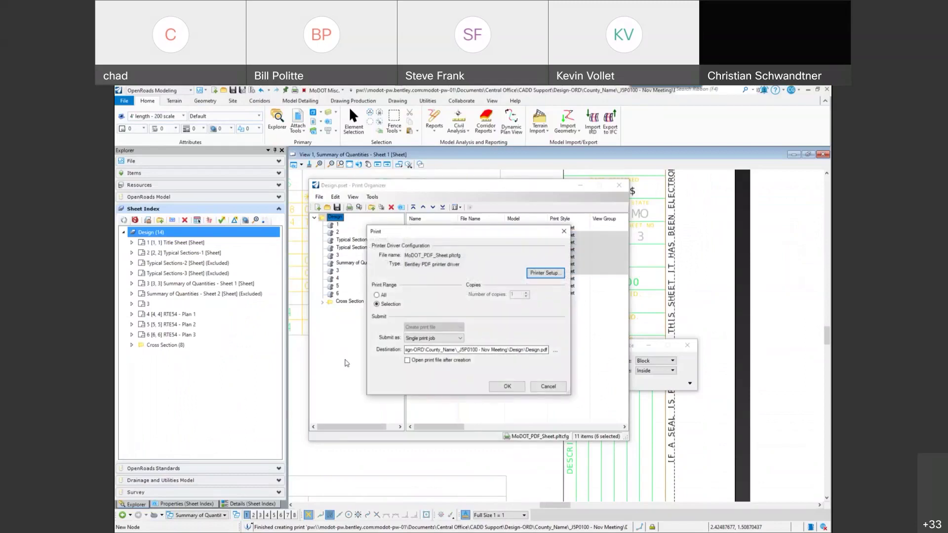
click(423, 340)
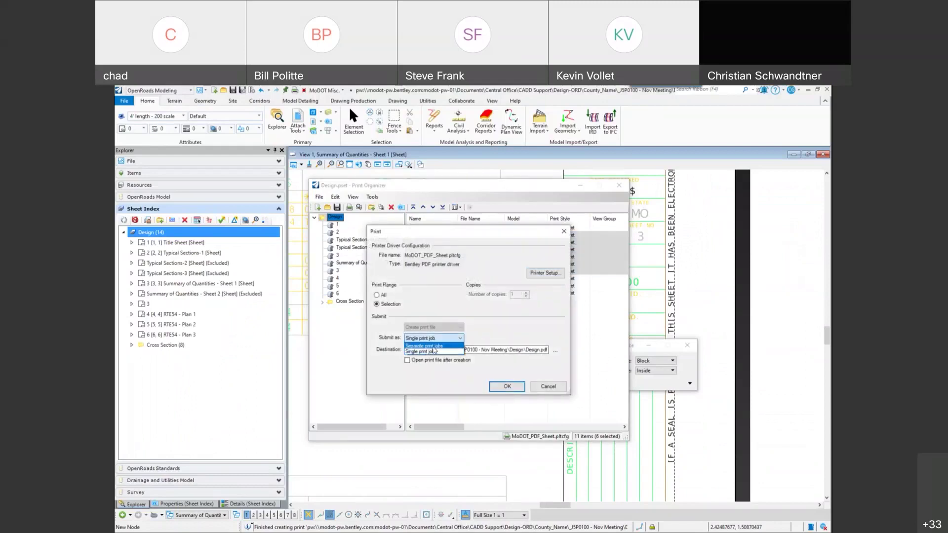
click(428, 345)
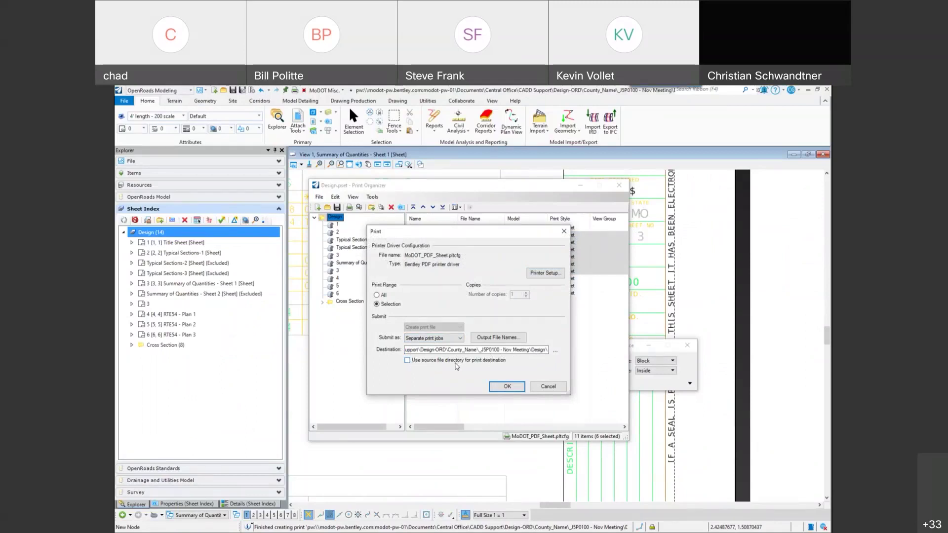
click(409, 362)
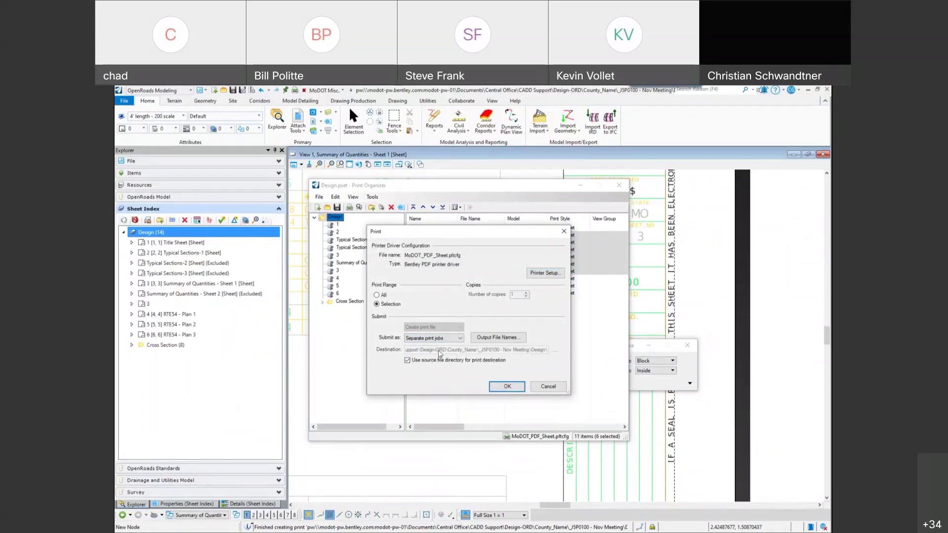
Step: Preview the output file names that the <print definition name> expression gives the selected sheets
click(495, 339)
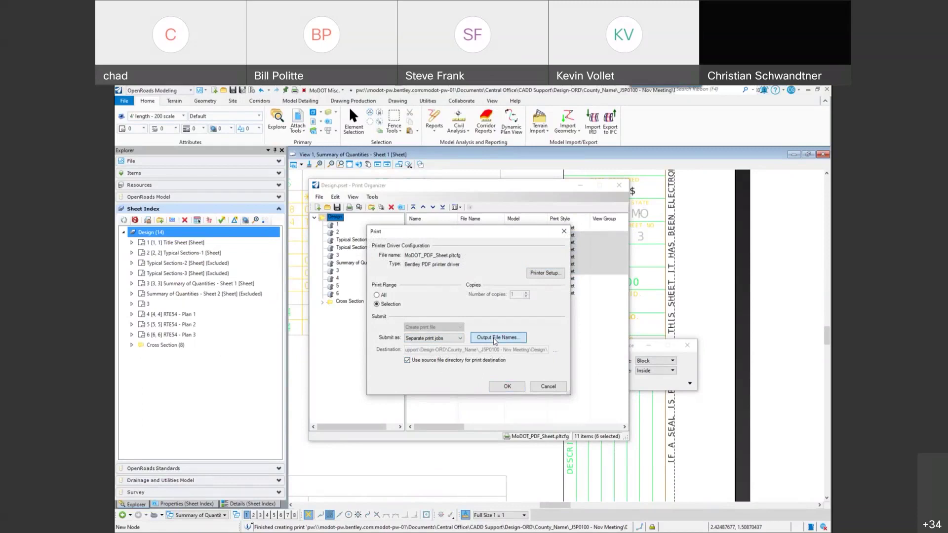
click(540, 367)
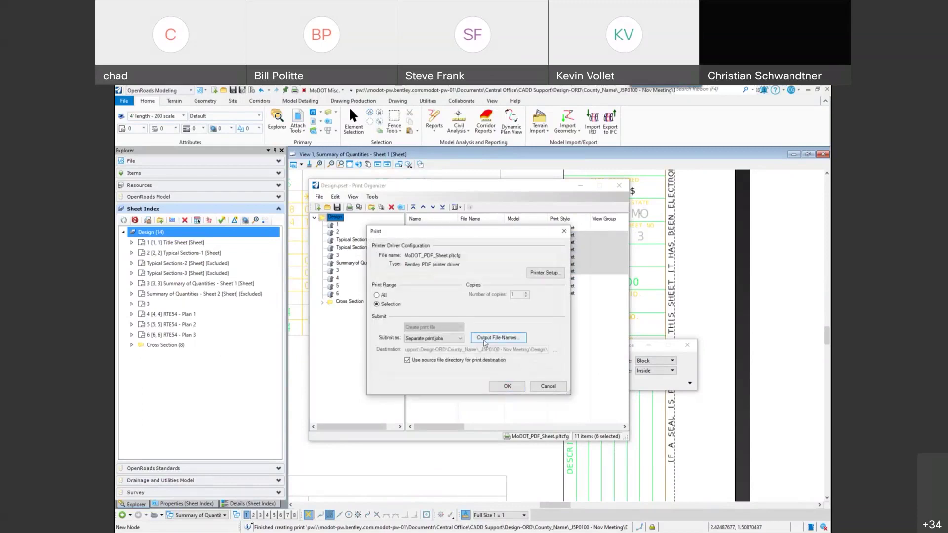
click(498, 338)
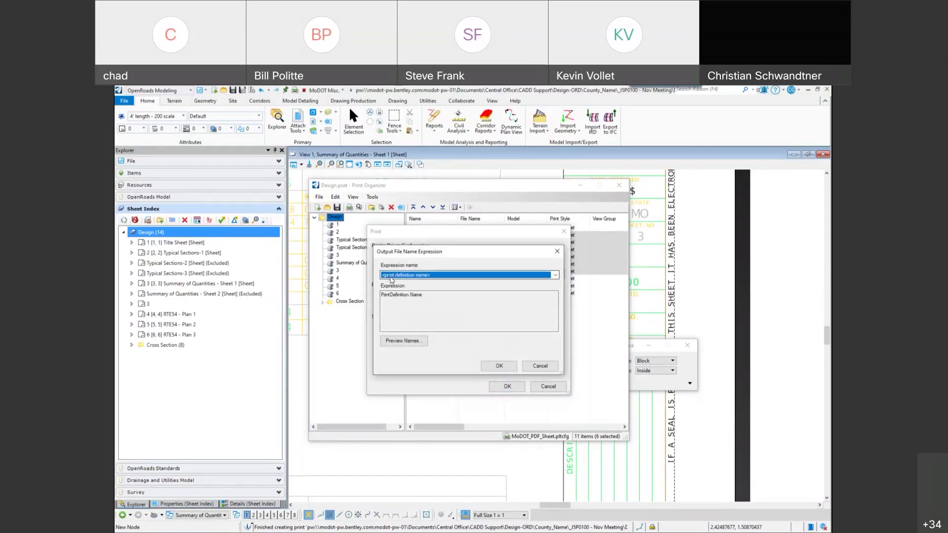
click(413, 341)
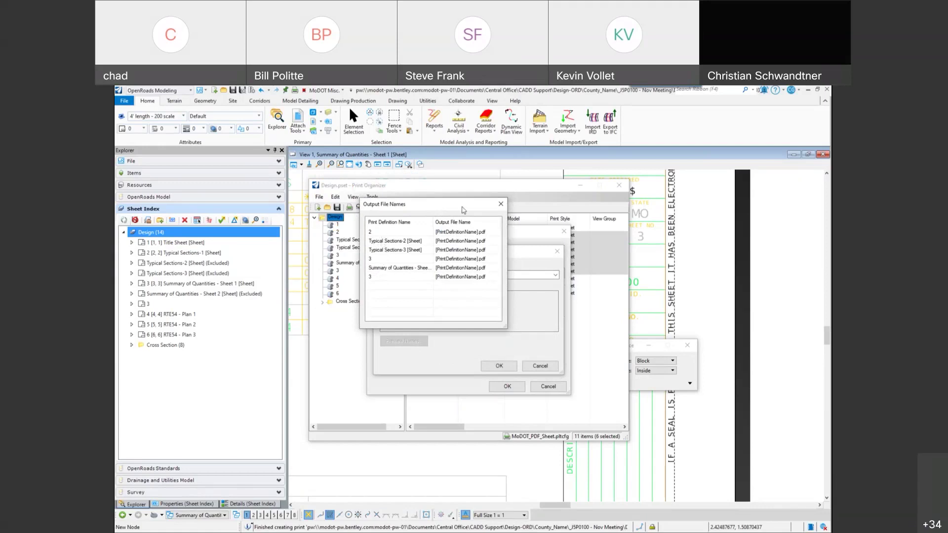
click(501, 204)
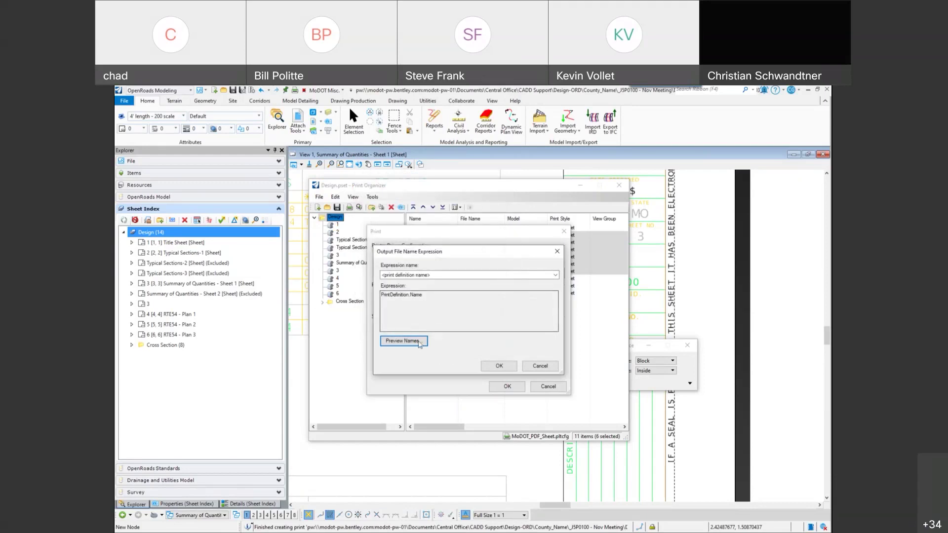
Step: Set the output file name expression to <sequence>-<source file name>
click(556, 275)
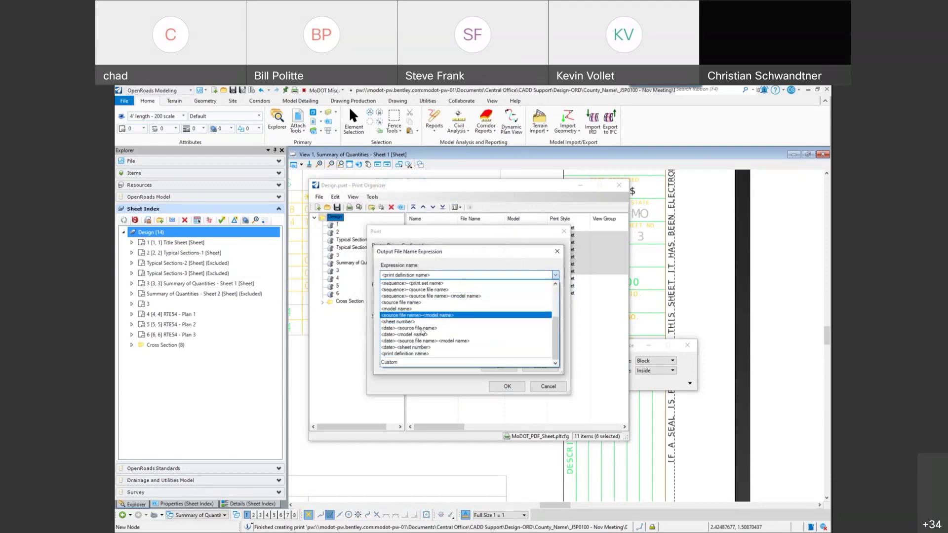
scroll(415, 323, up, 3)
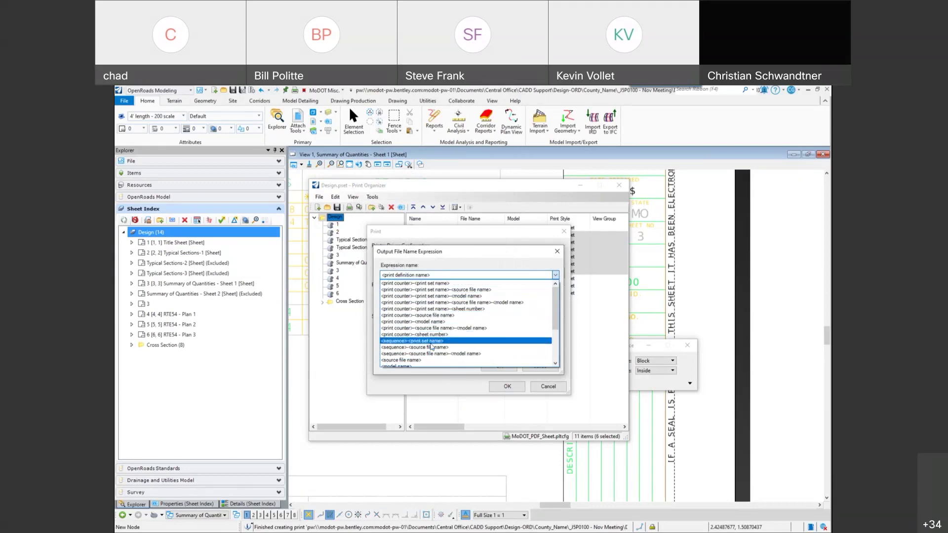
scroll(442, 340, down, 1)
scroll(443, 340, down, 1)
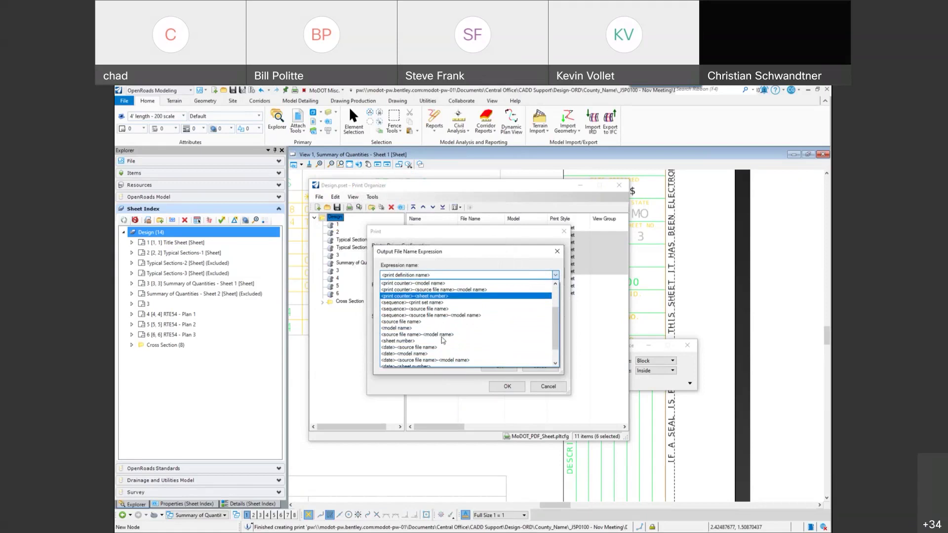
click(423, 309)
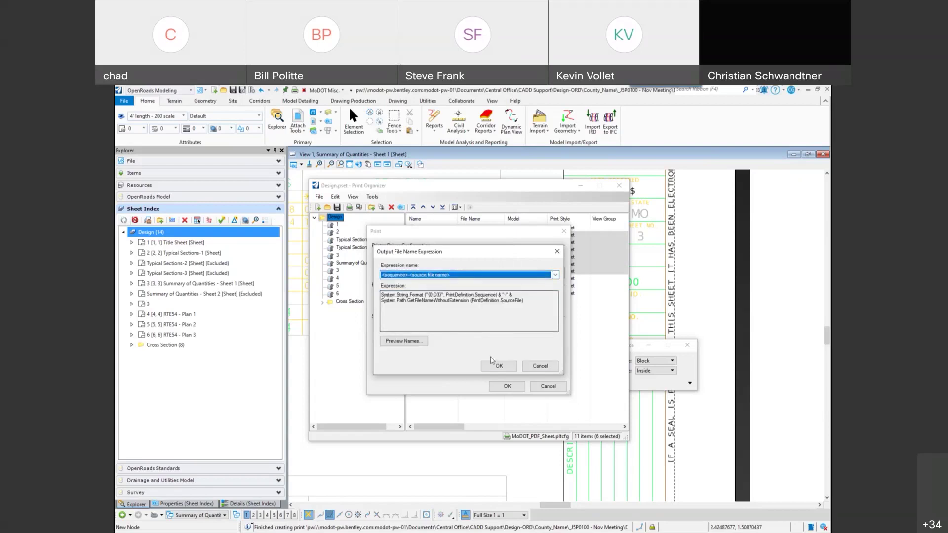
Step: Preview the output file names at full width and accept the file name expression
click(413, 342)
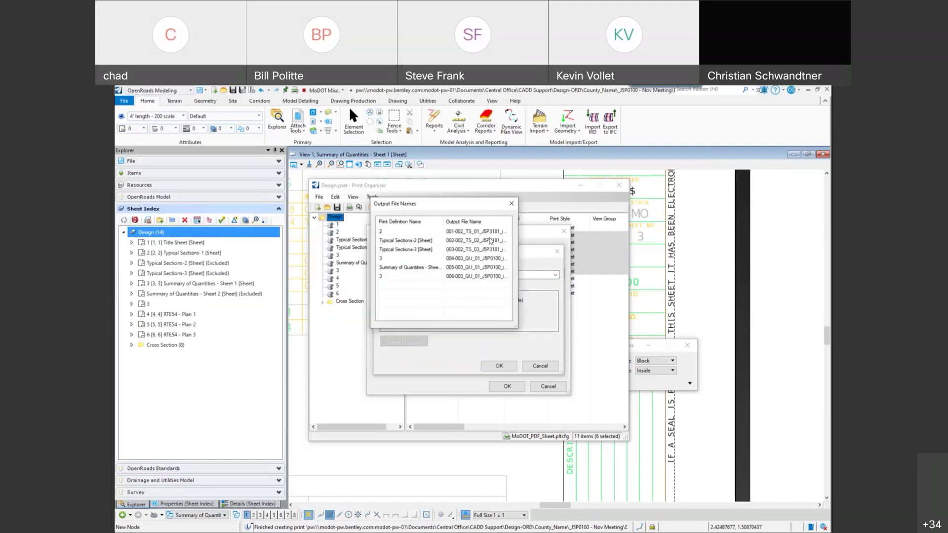
drag(599, 235, 660, 235)
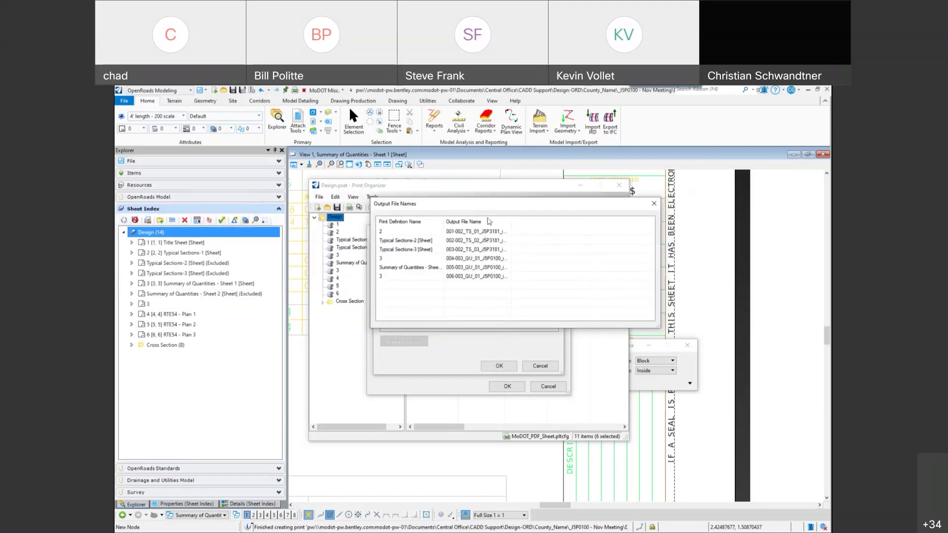
drag(521, 222, 599, 224)
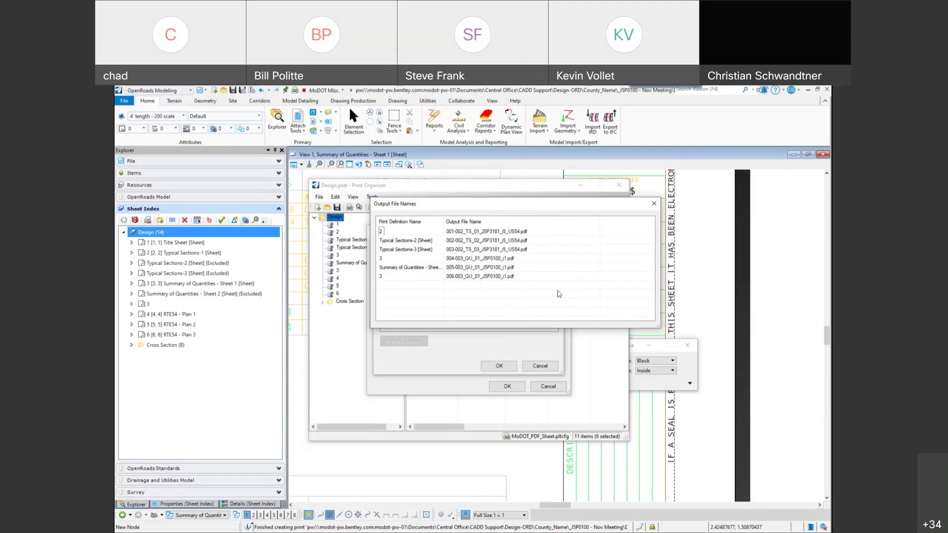
click(654, 204)
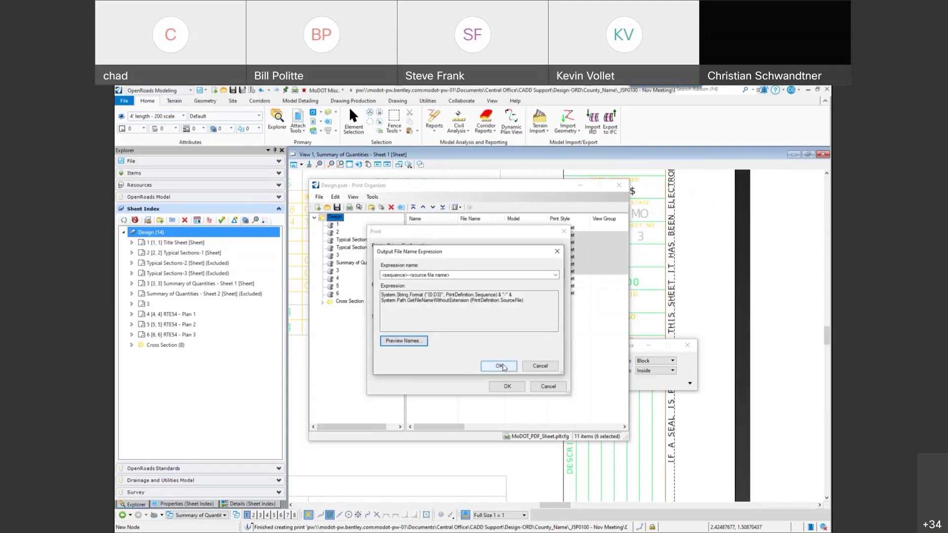
click(499, 366)
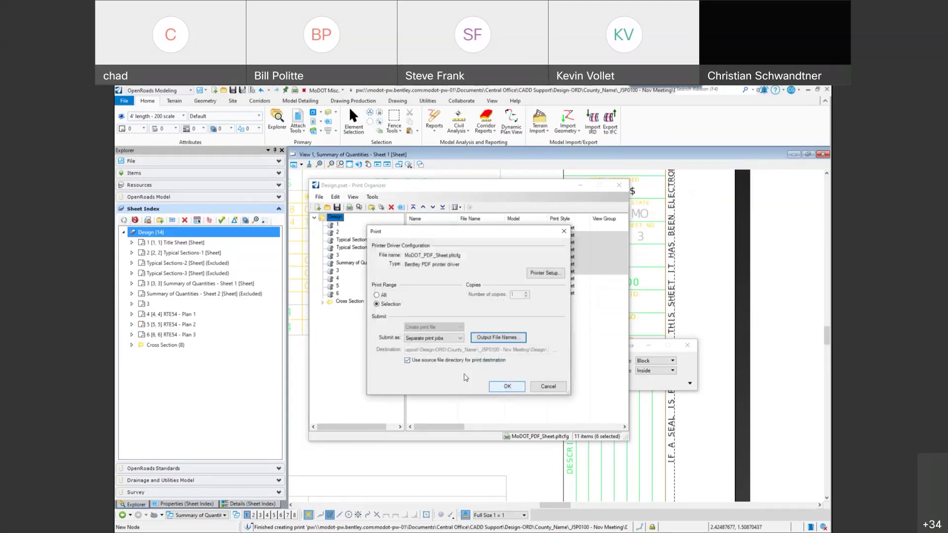
Step: Print the selected sheets as separate PDFs and close the Print Organizer without saving changes to Design.pset
click(512, 390)
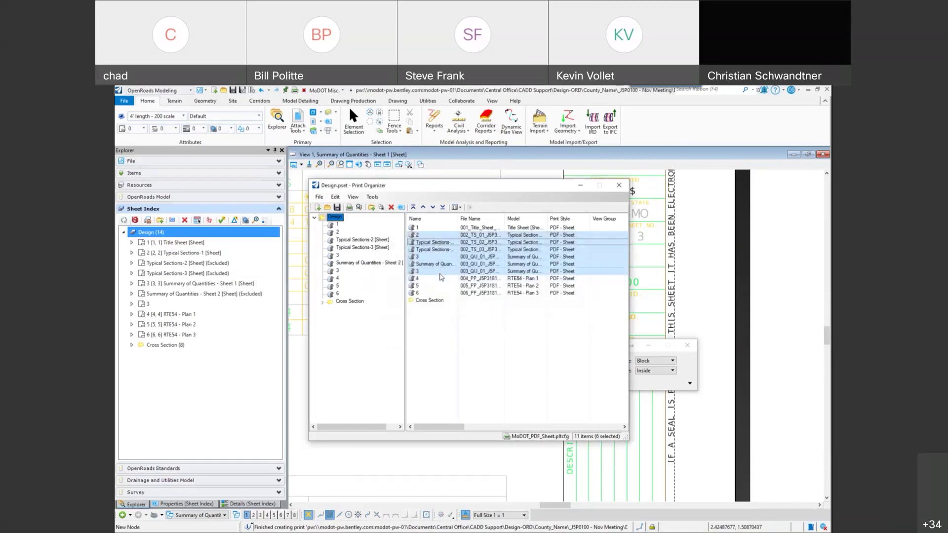
click(445, 320)
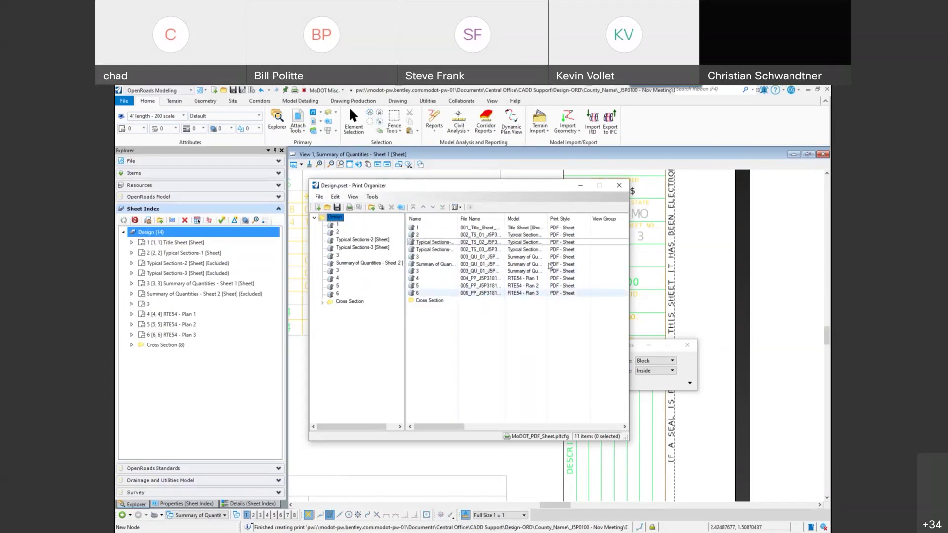
click(617, 186)
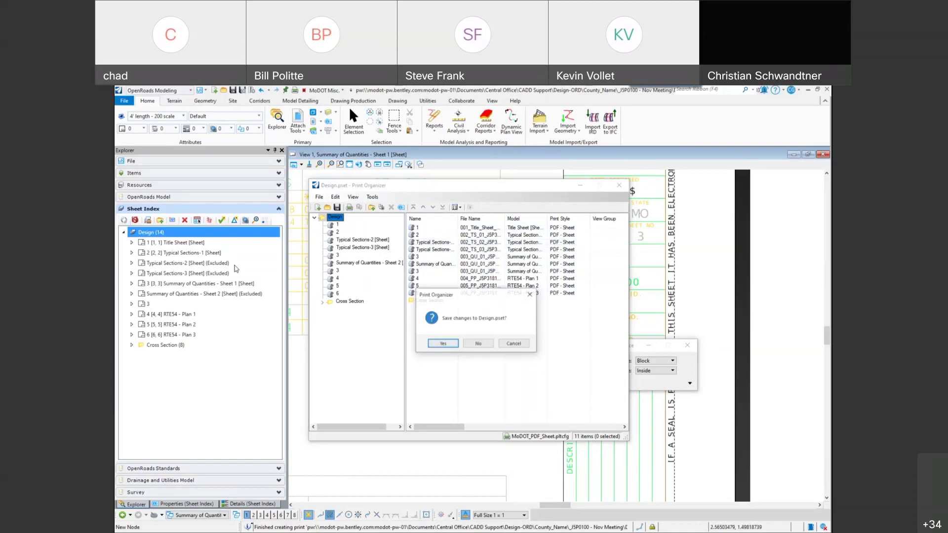
click(479, 345)
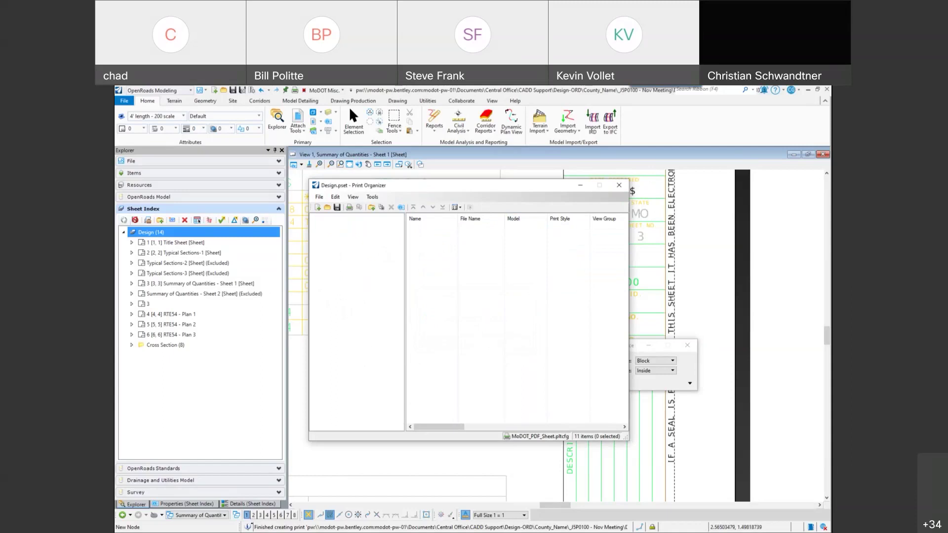
Step: Switch to ProjectWise Explorer, check the 02_Typical_Section and 03_Quantities folders for the new PDFs, and return to OpenRoads
key(alt+Tab)
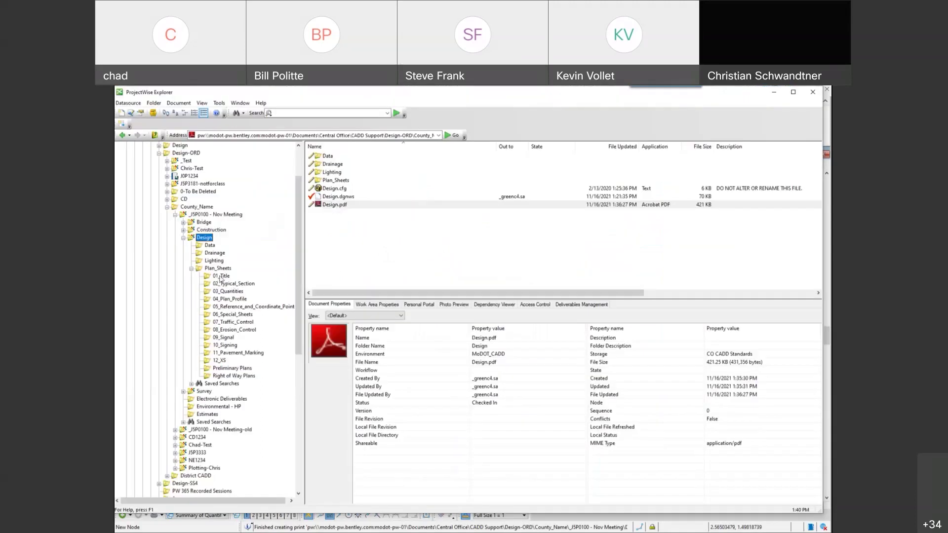
click(239, 284)
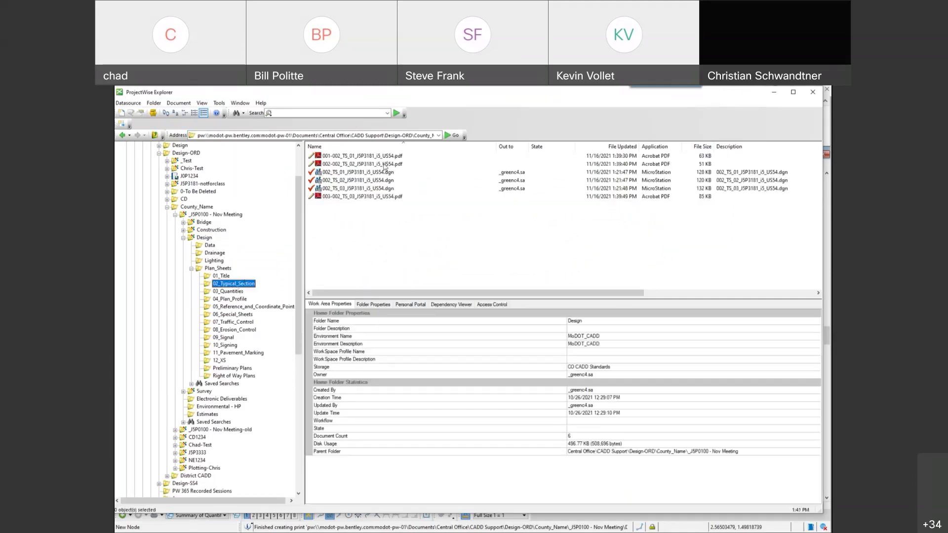
click(234, 293)
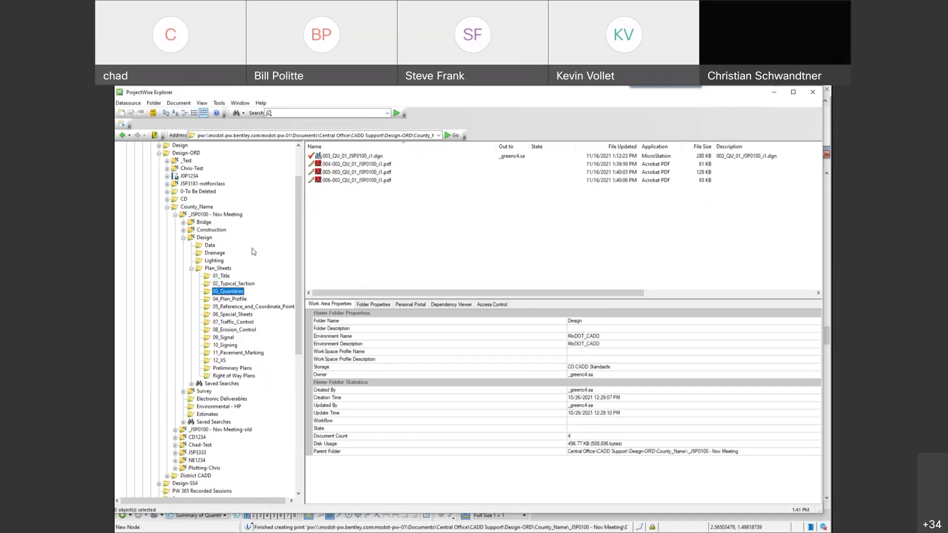
click(776, 94)
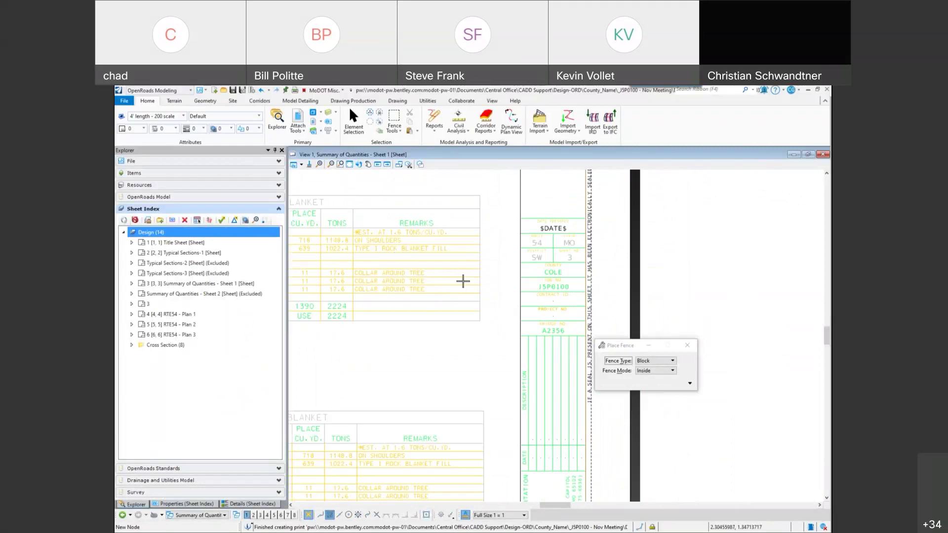
Step: Place the Design sheet index as an associated table in the empty area above the Summary of Quantities sheet border, using the Sheet Index report
scroll(429, 298, down, 6)
middle_drag(391, 273, 459, 296)
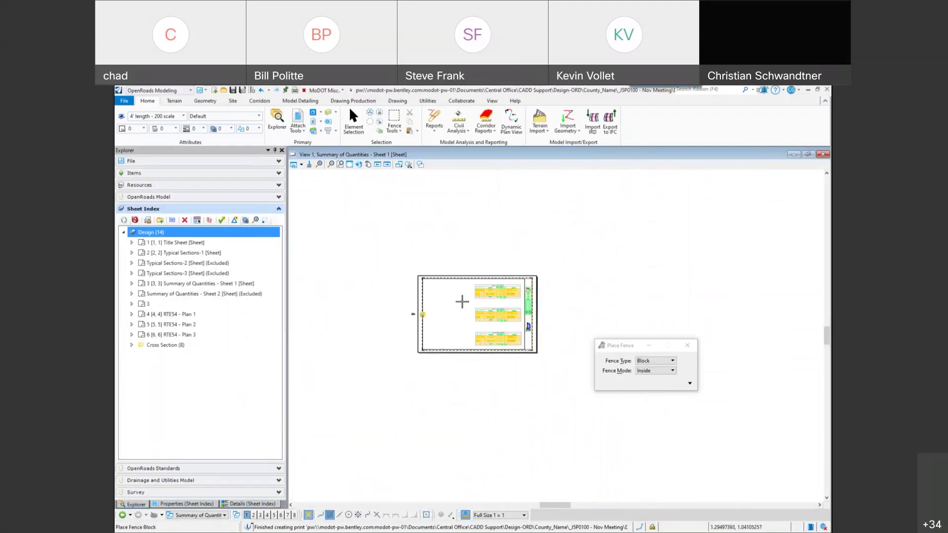
scroll(452, 298, up, 4)
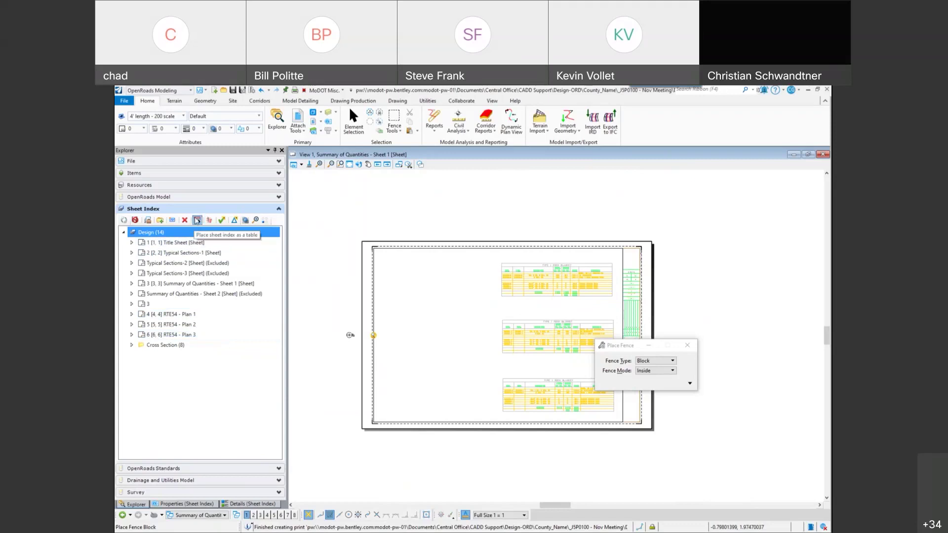
scroll(467, 302, up, 1)
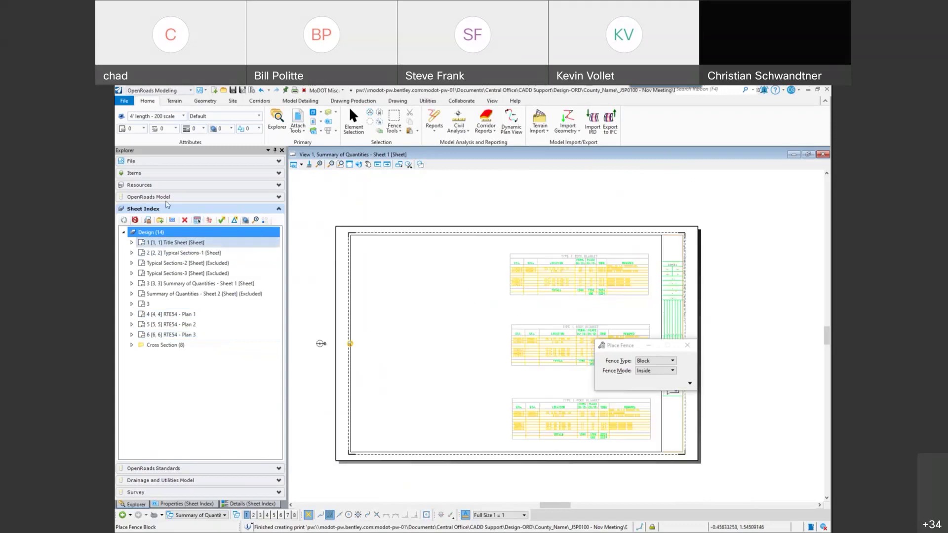
click(197, 221)
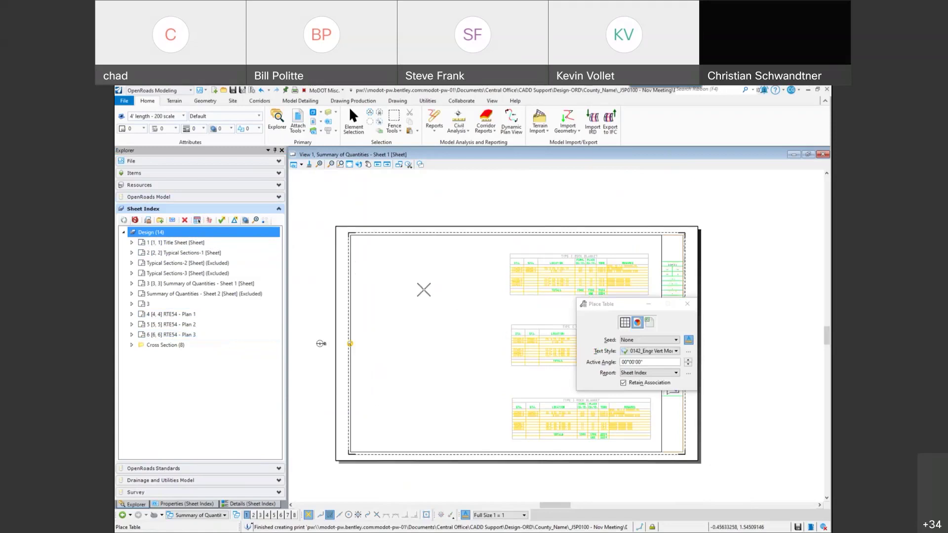
scroll(477, 324, down, 1)
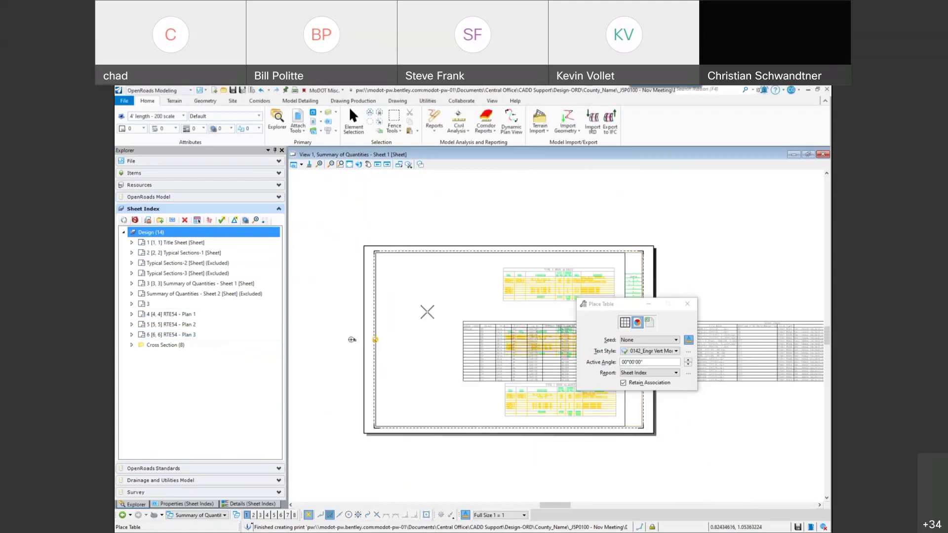
scroll(327, 270, up, 2)
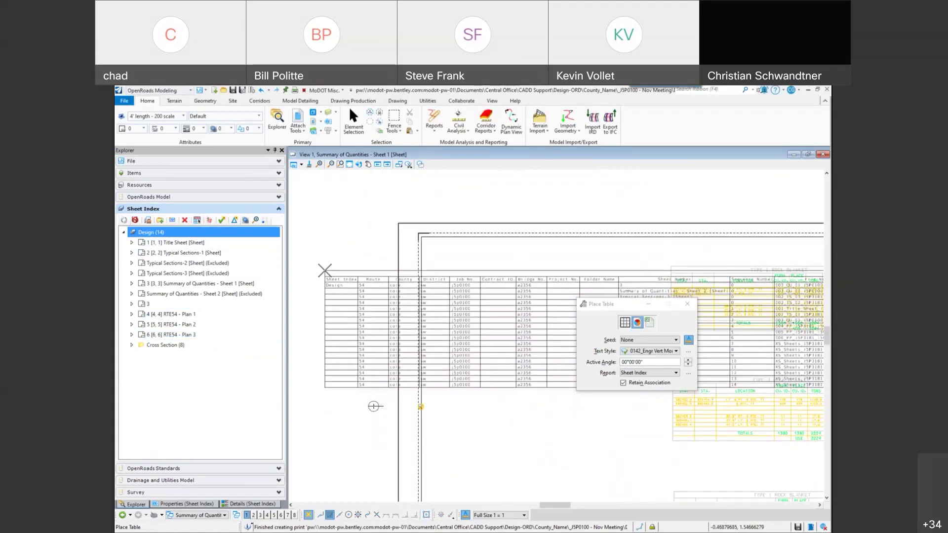
scroll(308, 267, down, 3)
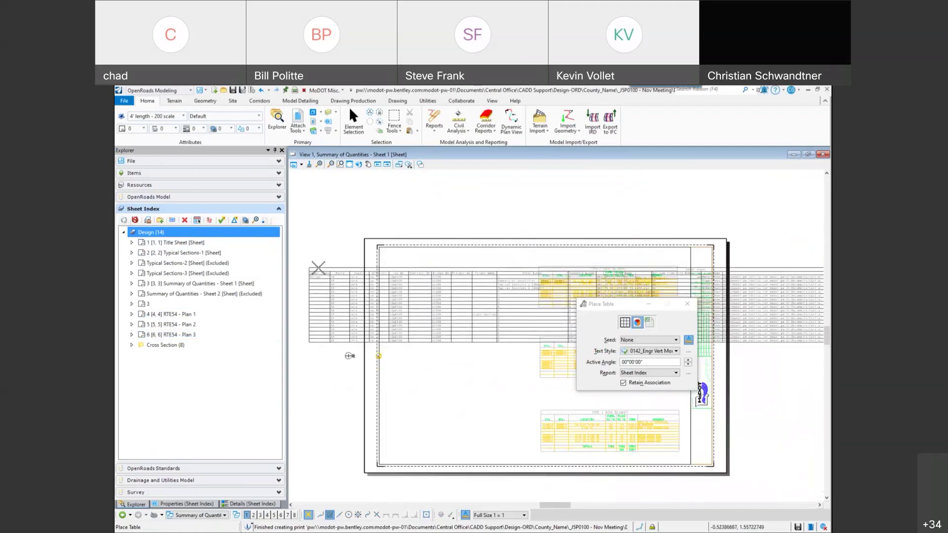
scroll(313, 280, down, 3)
scroll(313, 280, down, 1)
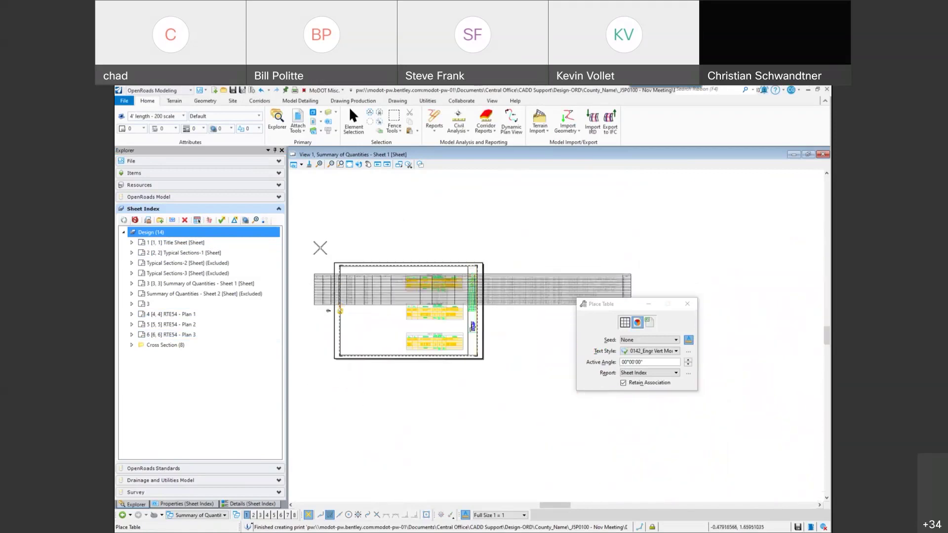
click(324, 205)
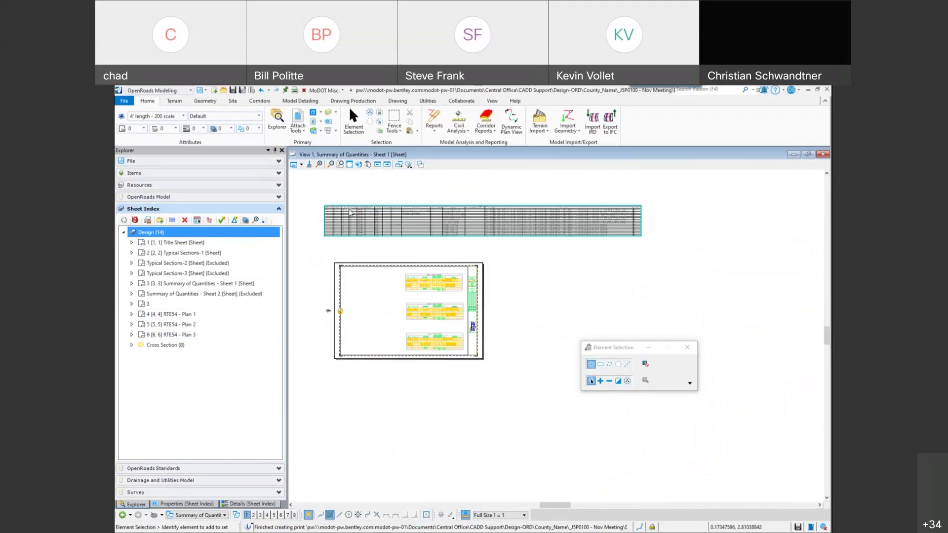
Step: Examine the columns and rows of the placed sheet index table, from the route and sheet number columns to the full path column
scroll(325, 217, up, 4)
scroll(326, 231, down, 2)
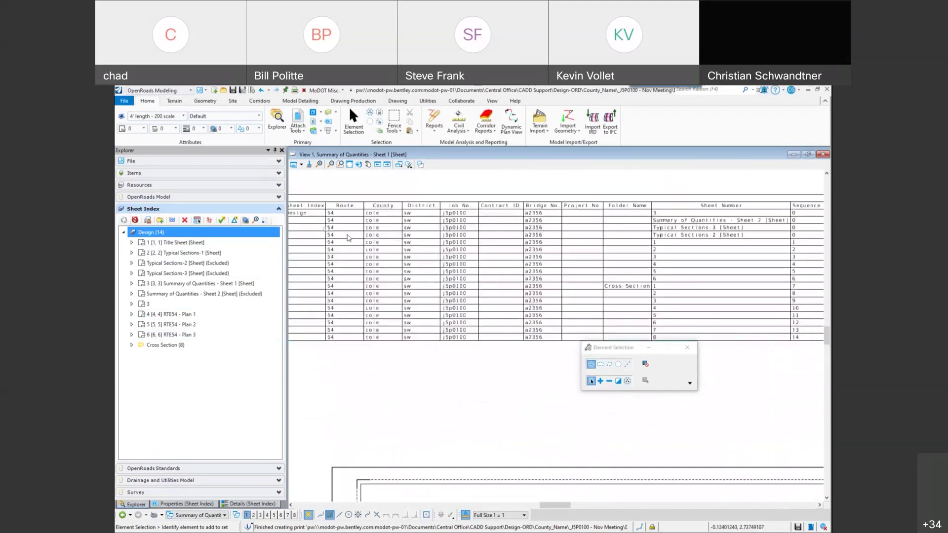
scroll(384, 233, up, 2)
scroll(384, 233, down, 2)
scroll(512, 250, down, 2)
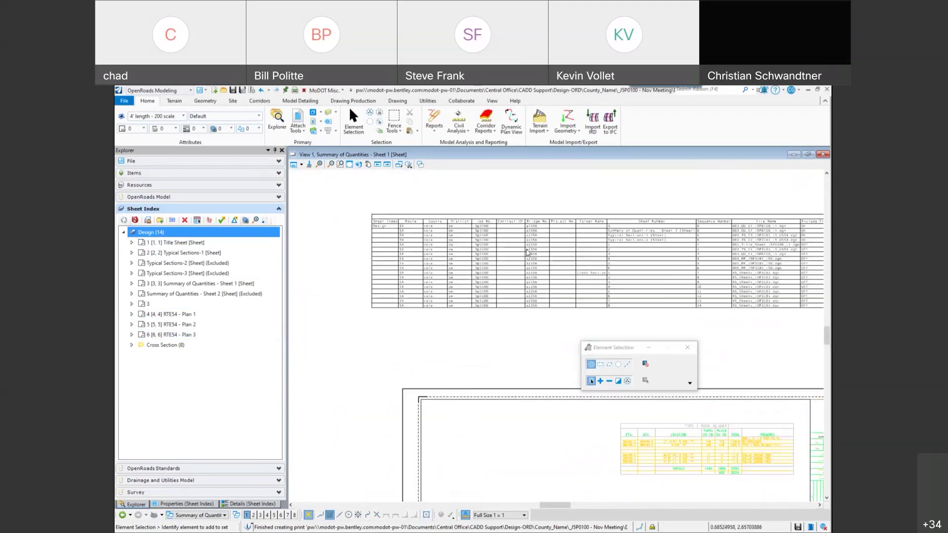
scroll(648, 242, up, 2)
scroll(648, 241, down, 1)
scroll(648, 242, down, 3)
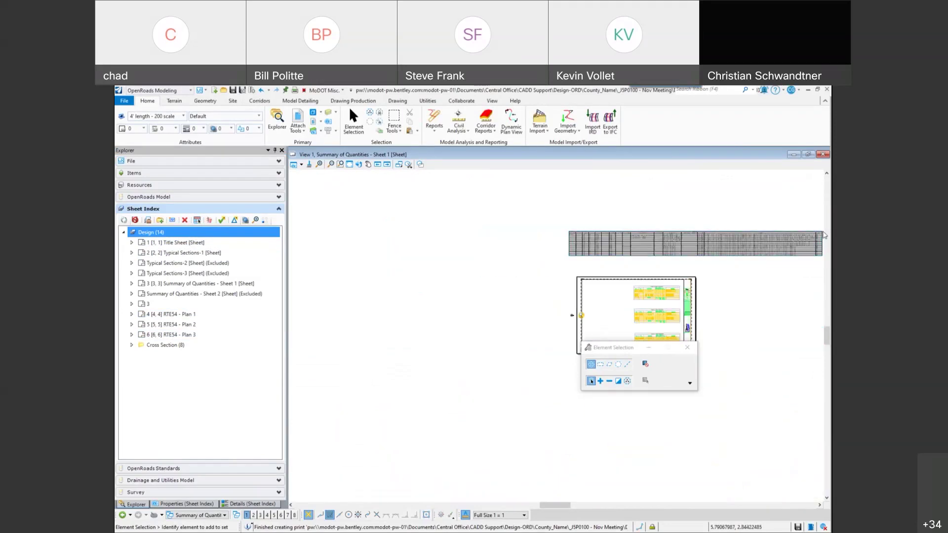
scroll(819, 236, up, 4)
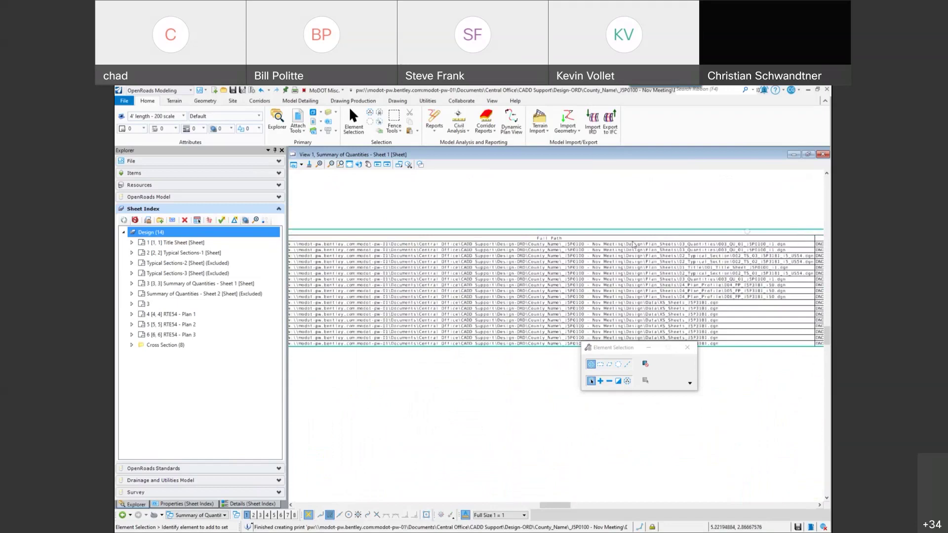
scroll(567, 260, down, 4)
scroll(517, 263, up, 3)
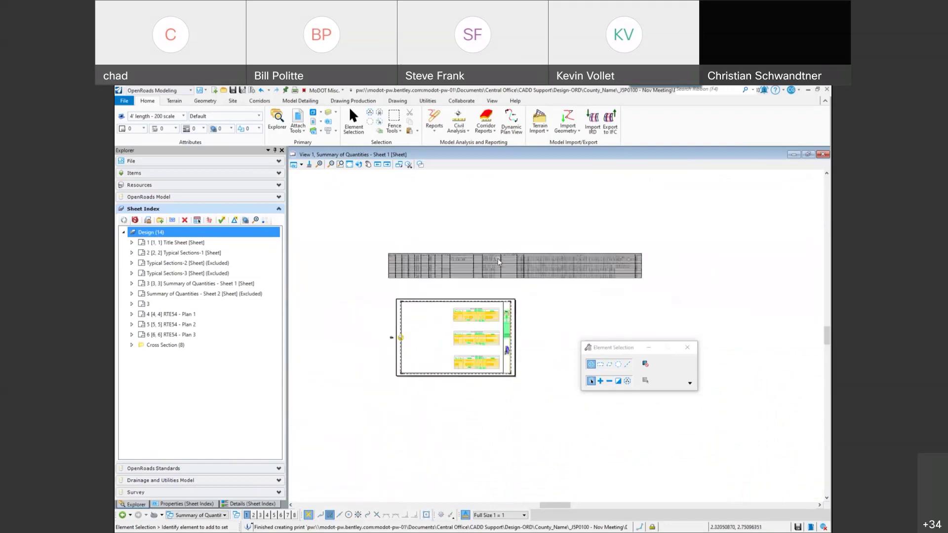
scroll(474, 259, down, 1)
scroll(473, 258, up, 2)
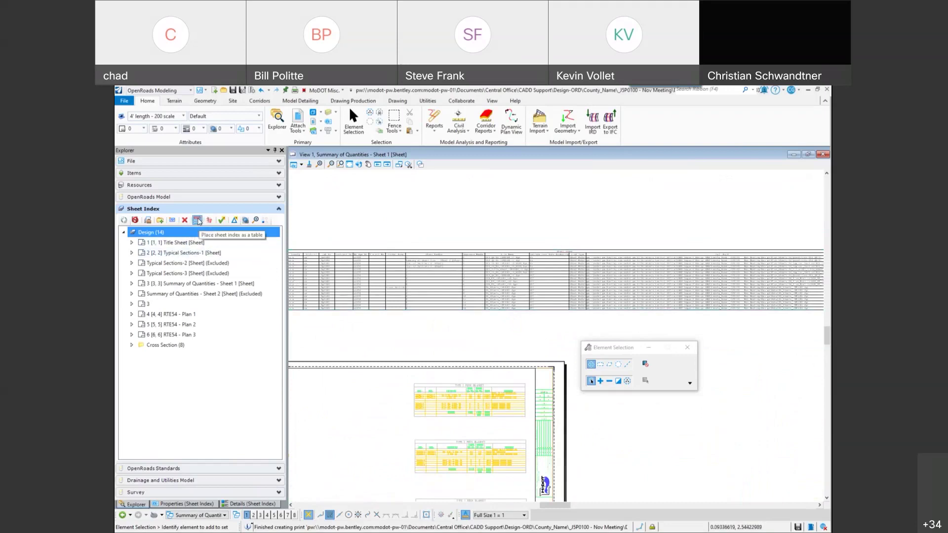
Step: Review the Place Table source and report options for the sheet index, and leave the command without placing another table
click(197, 220)
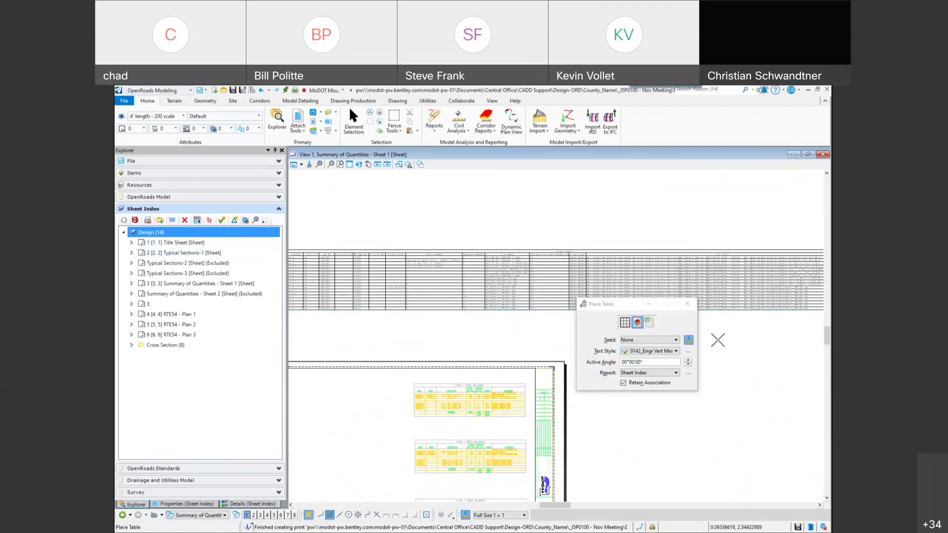
click(638, 326)
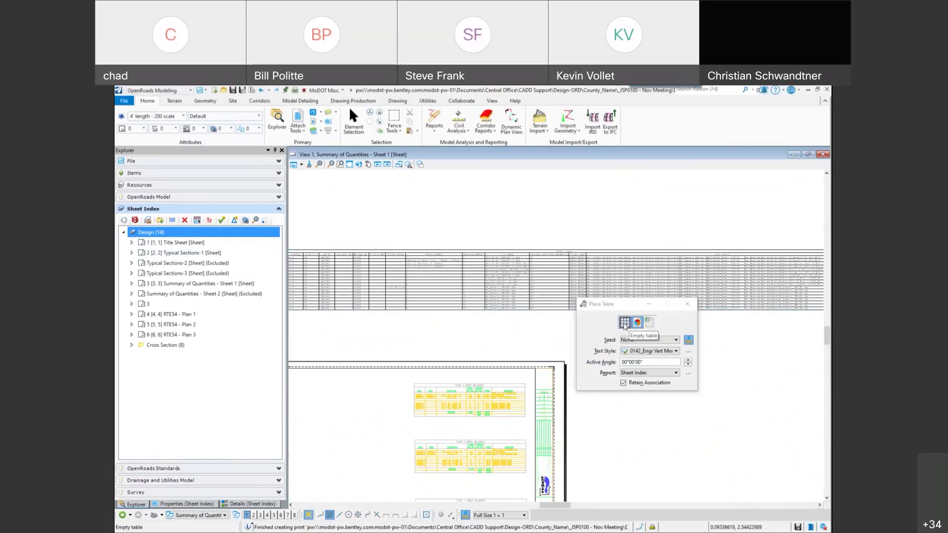
click(677, 373)
click(677, 374)
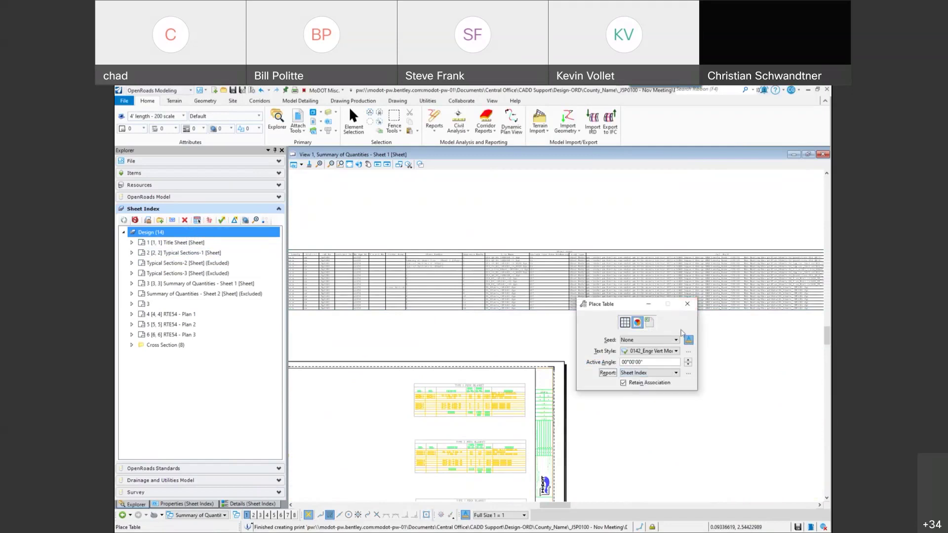
click(686, 304)
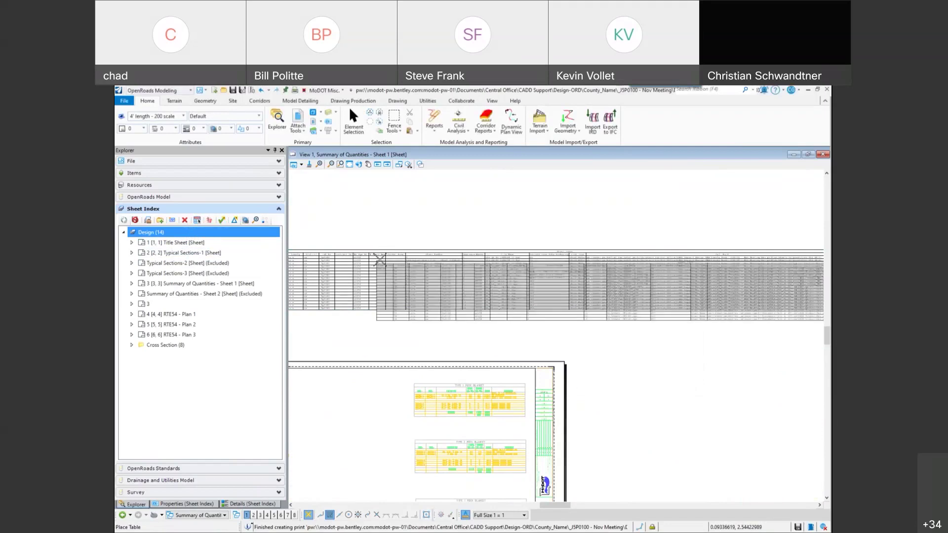
click(393, 227)
scroll(439, 305, down, 1)
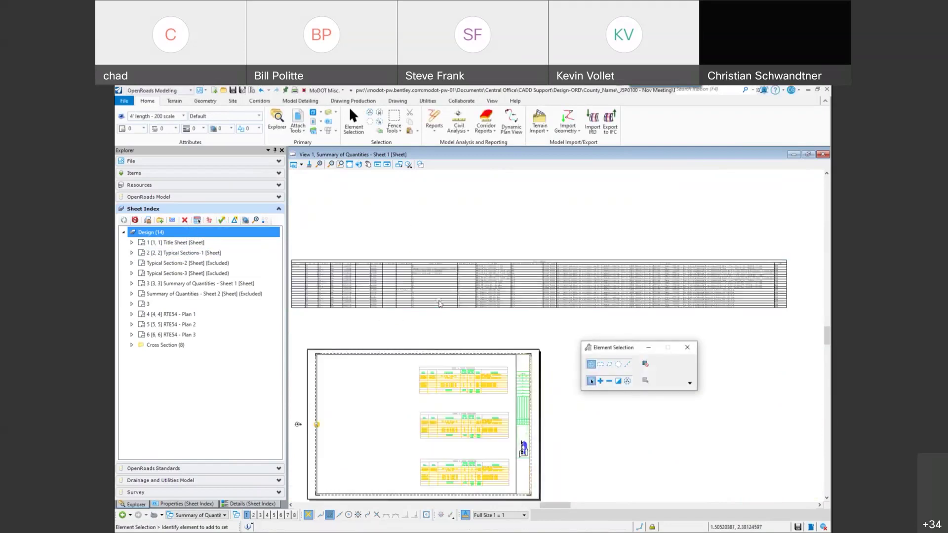
scroll(439, 304, down, 1)
click(553, 286)
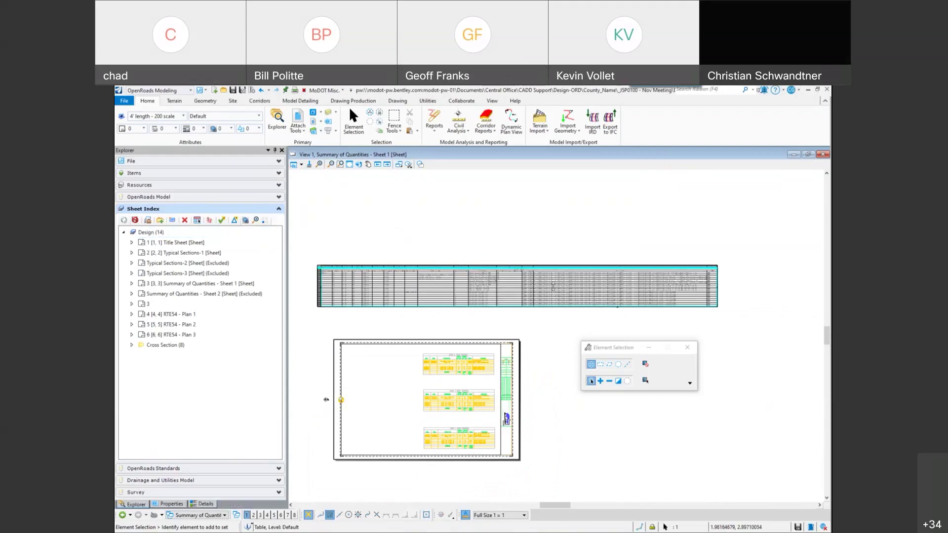
click(564, 323)
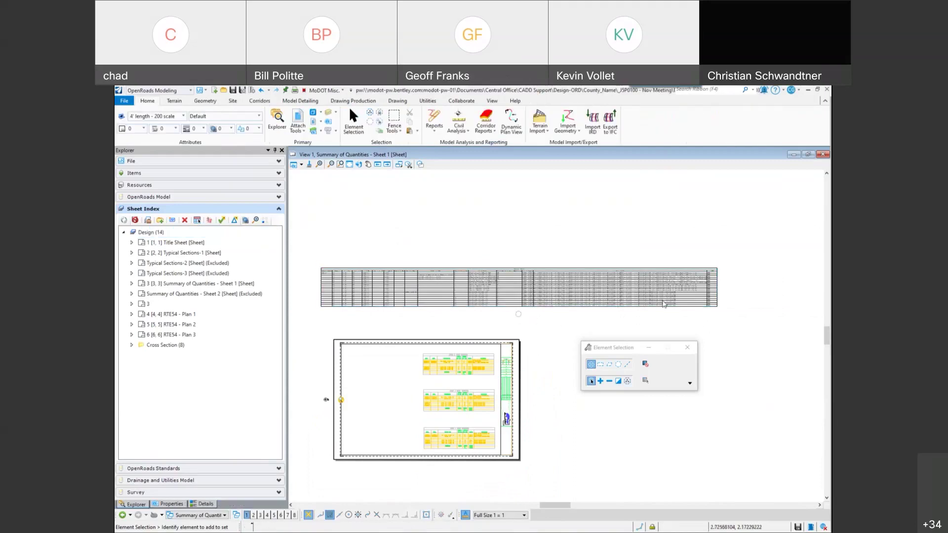
click(720, 282)
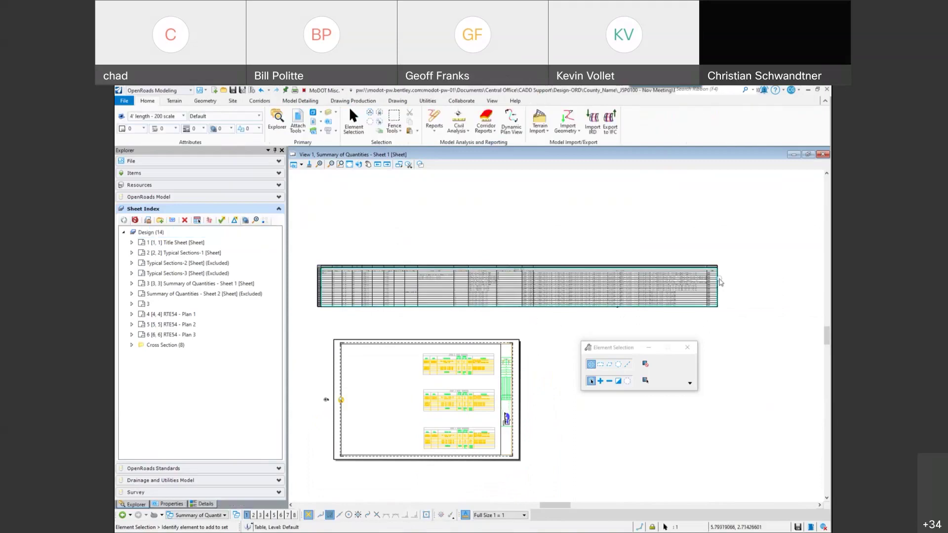
click(585, 328)
scroll(578, 329, down, 2)
scroll(496, 378, up, 4)
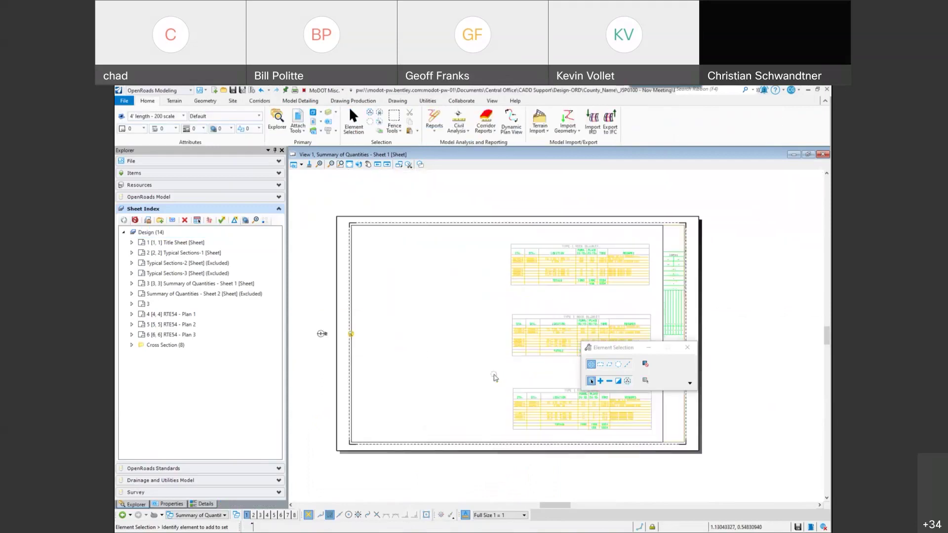
scroll(435, 241, up, 1)
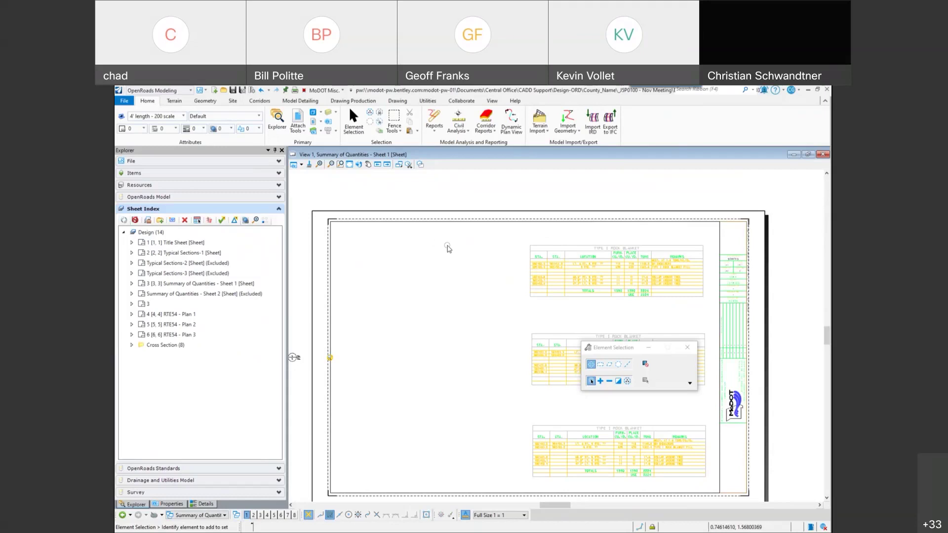
scroll(473, 296, down, 2)
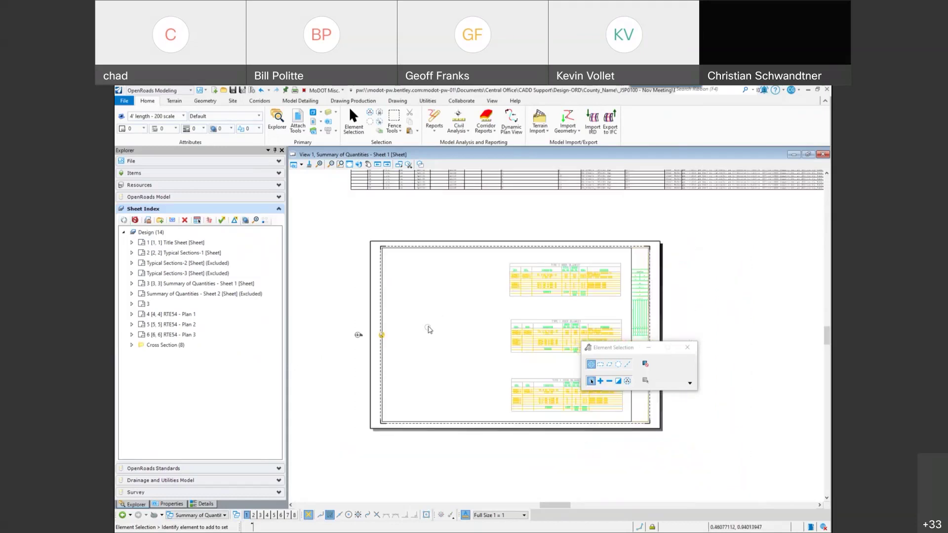
scroll(429, 330, up, 1)
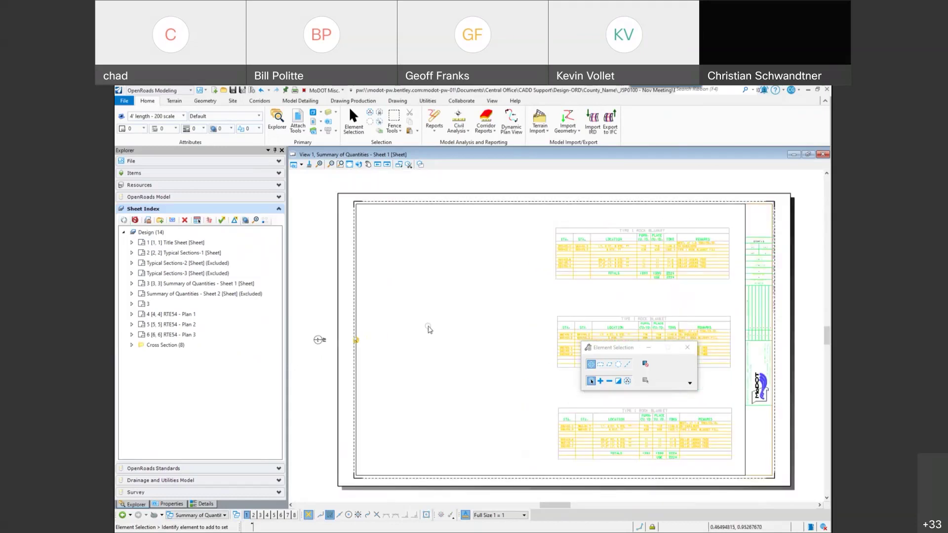